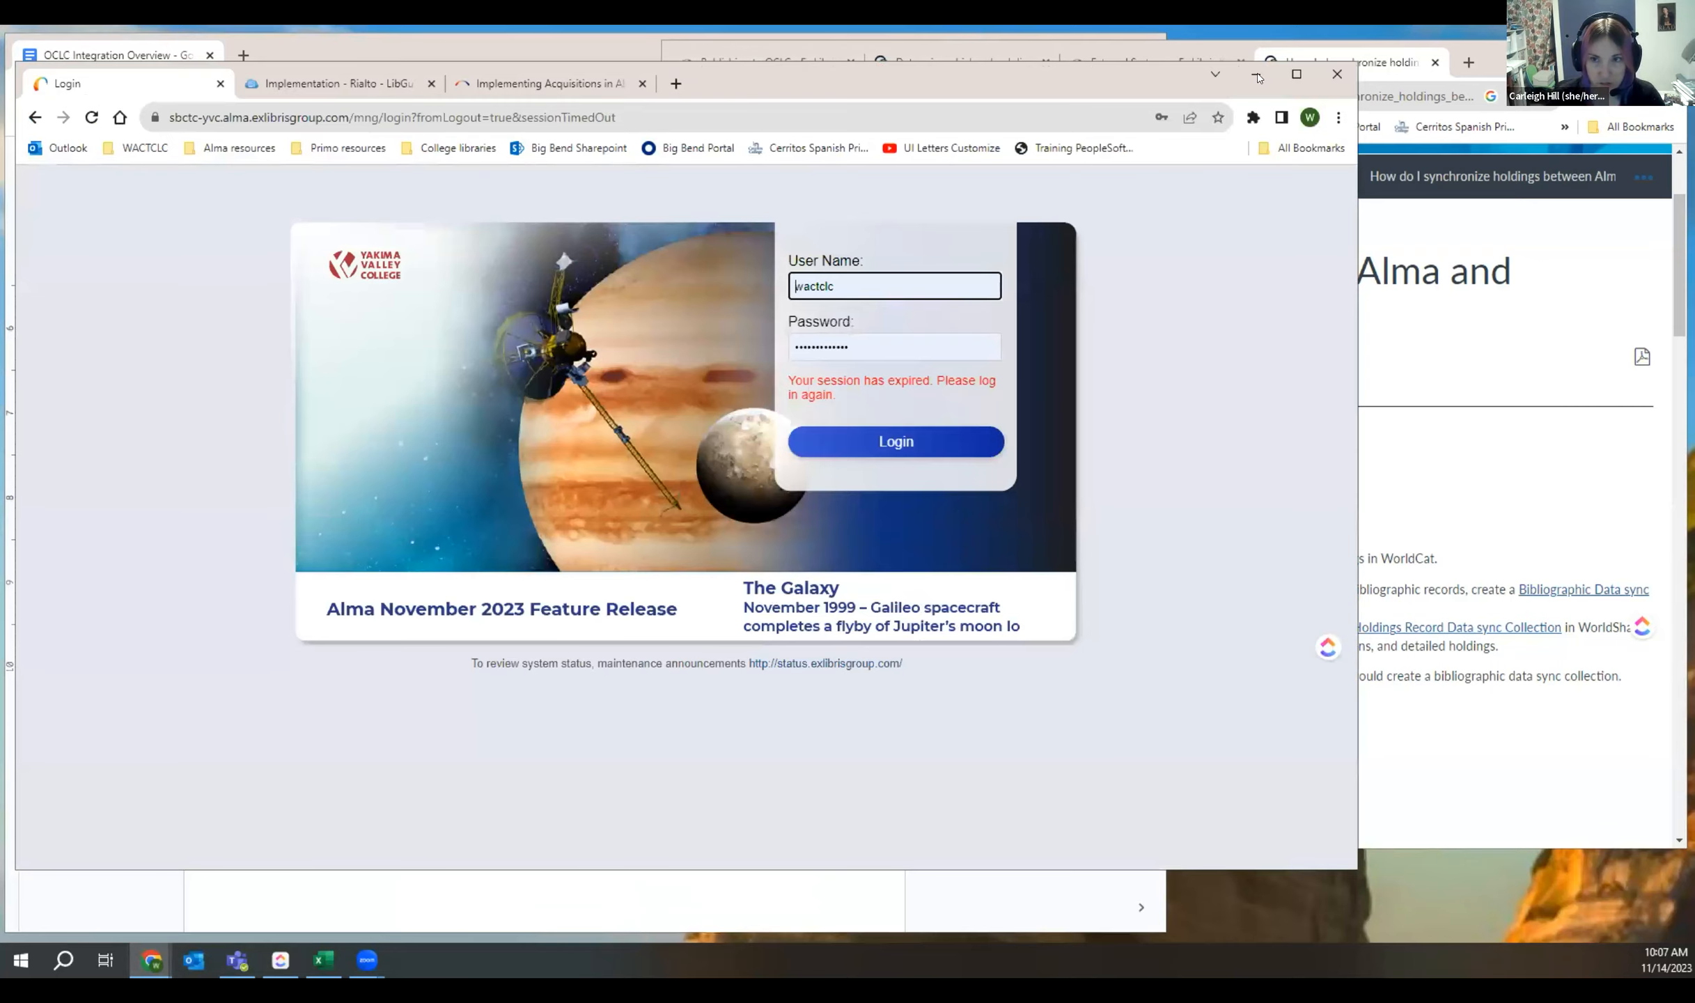
Step: Switch to the OCLC Integration Overview window and open the bookmarked Skagit Alma site in a new tab
left_click(1256, 73)
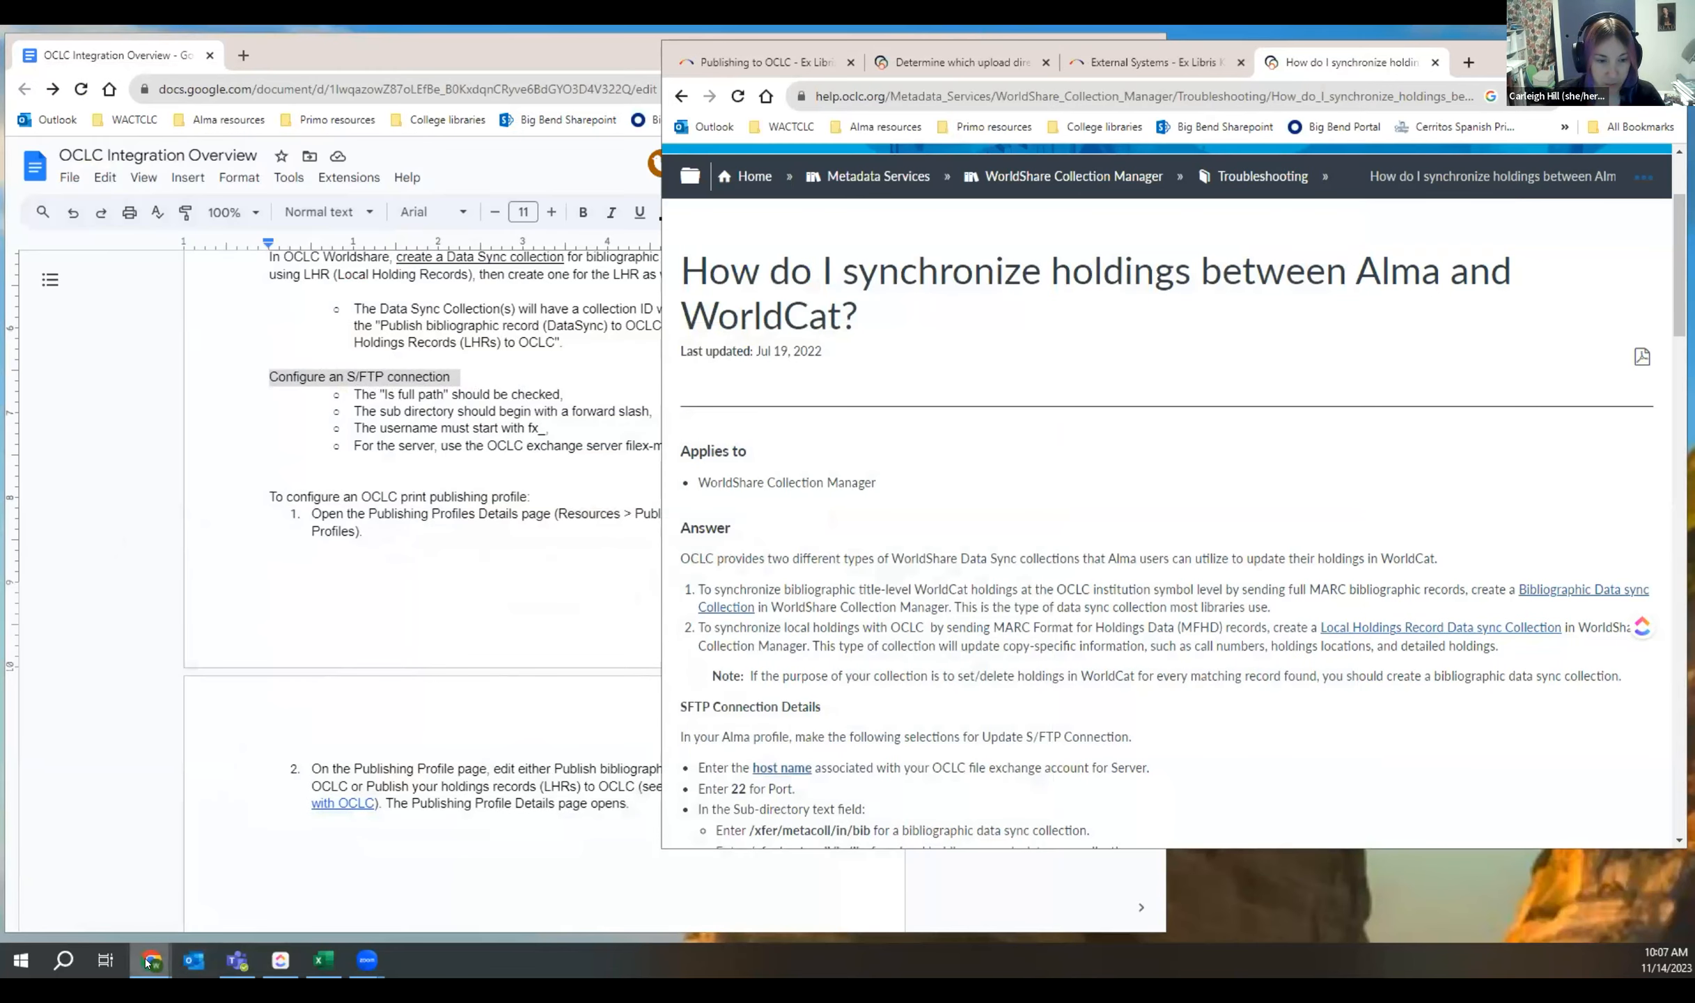
mouse_move(148, 967)
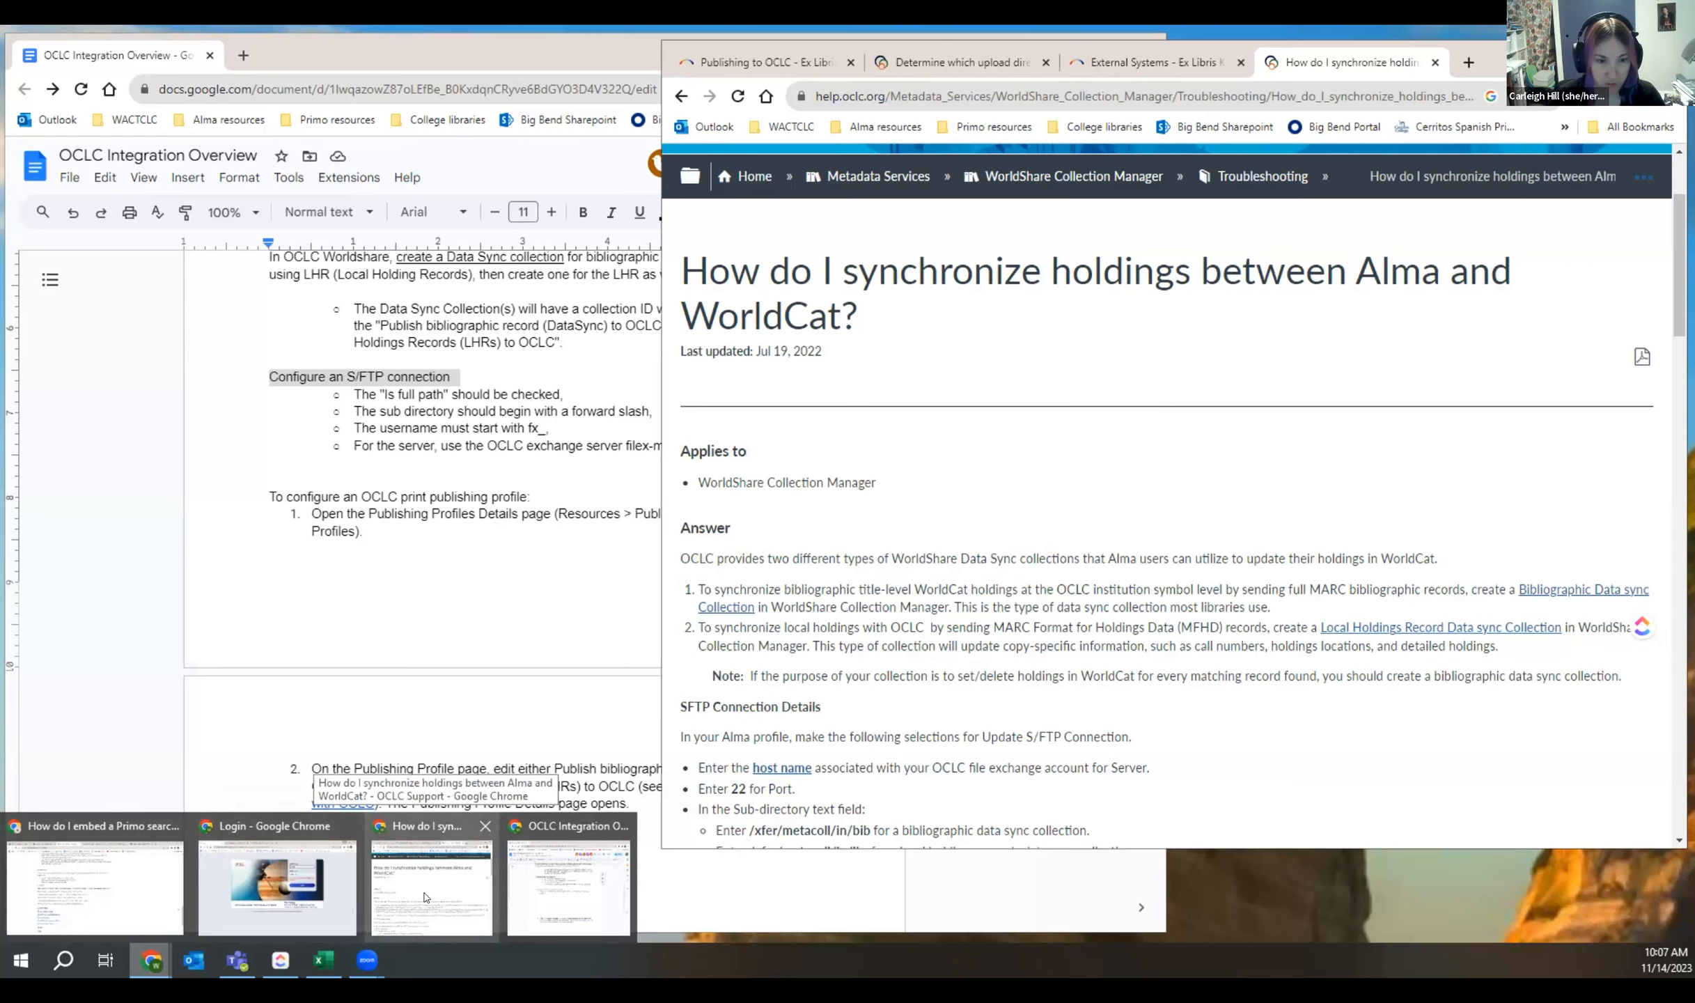
left_click(567, 886)
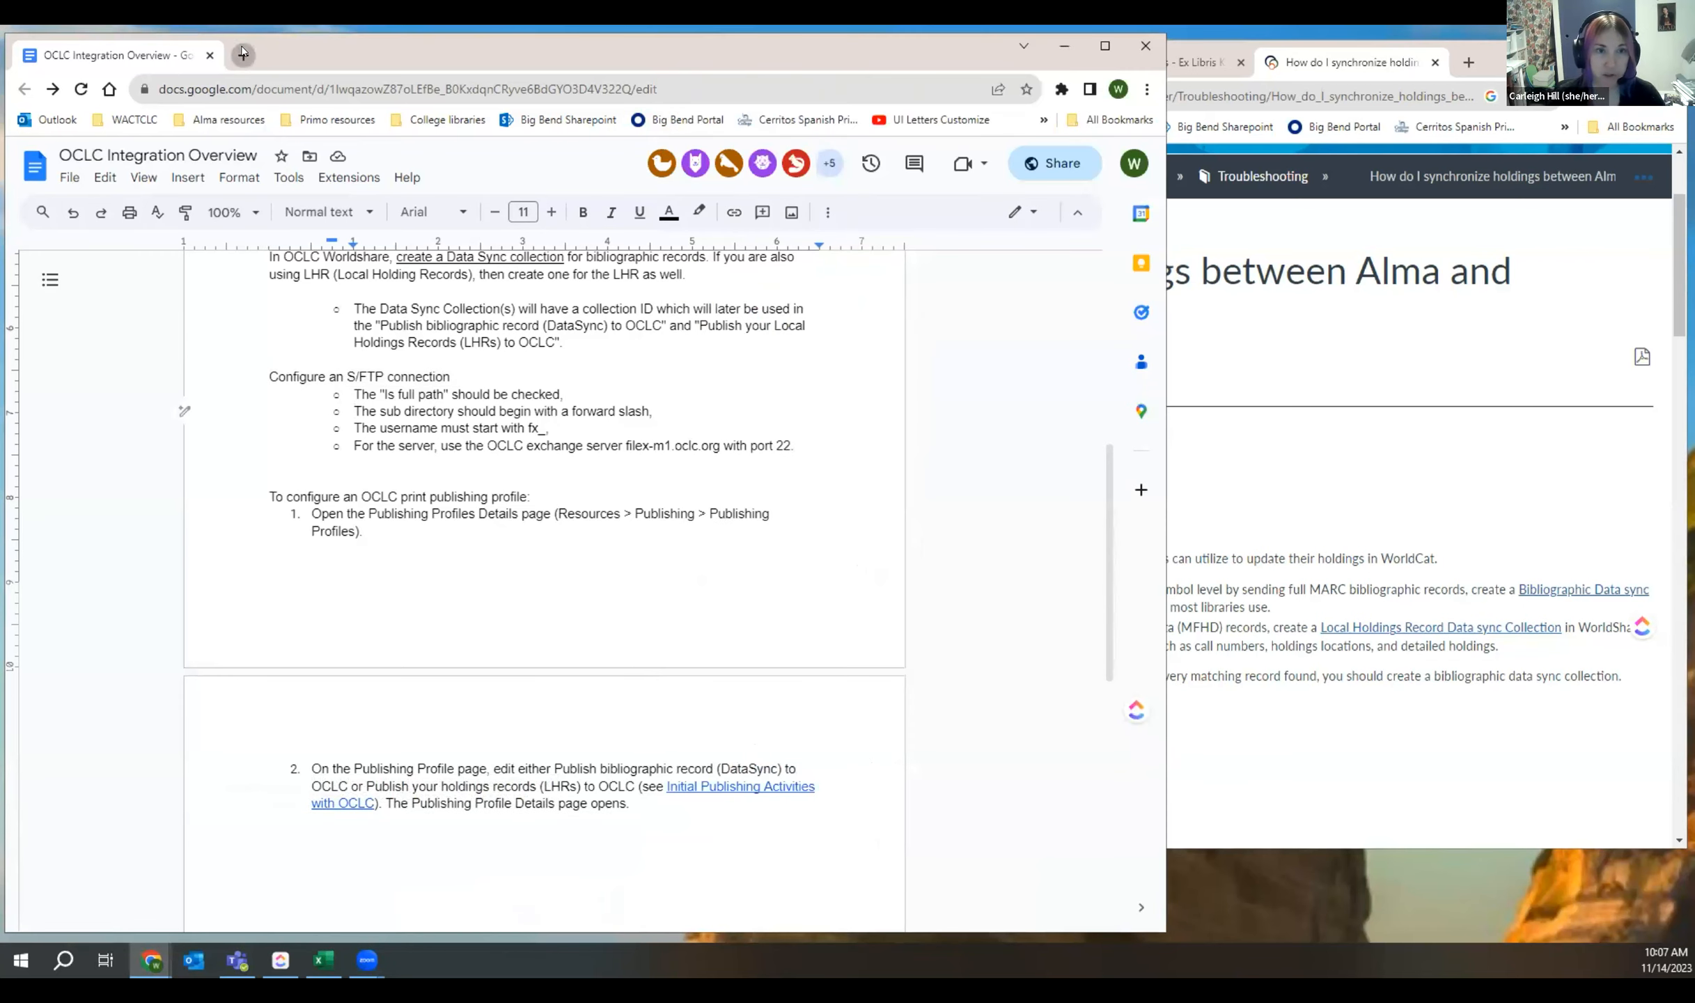
left_click(242, 54)
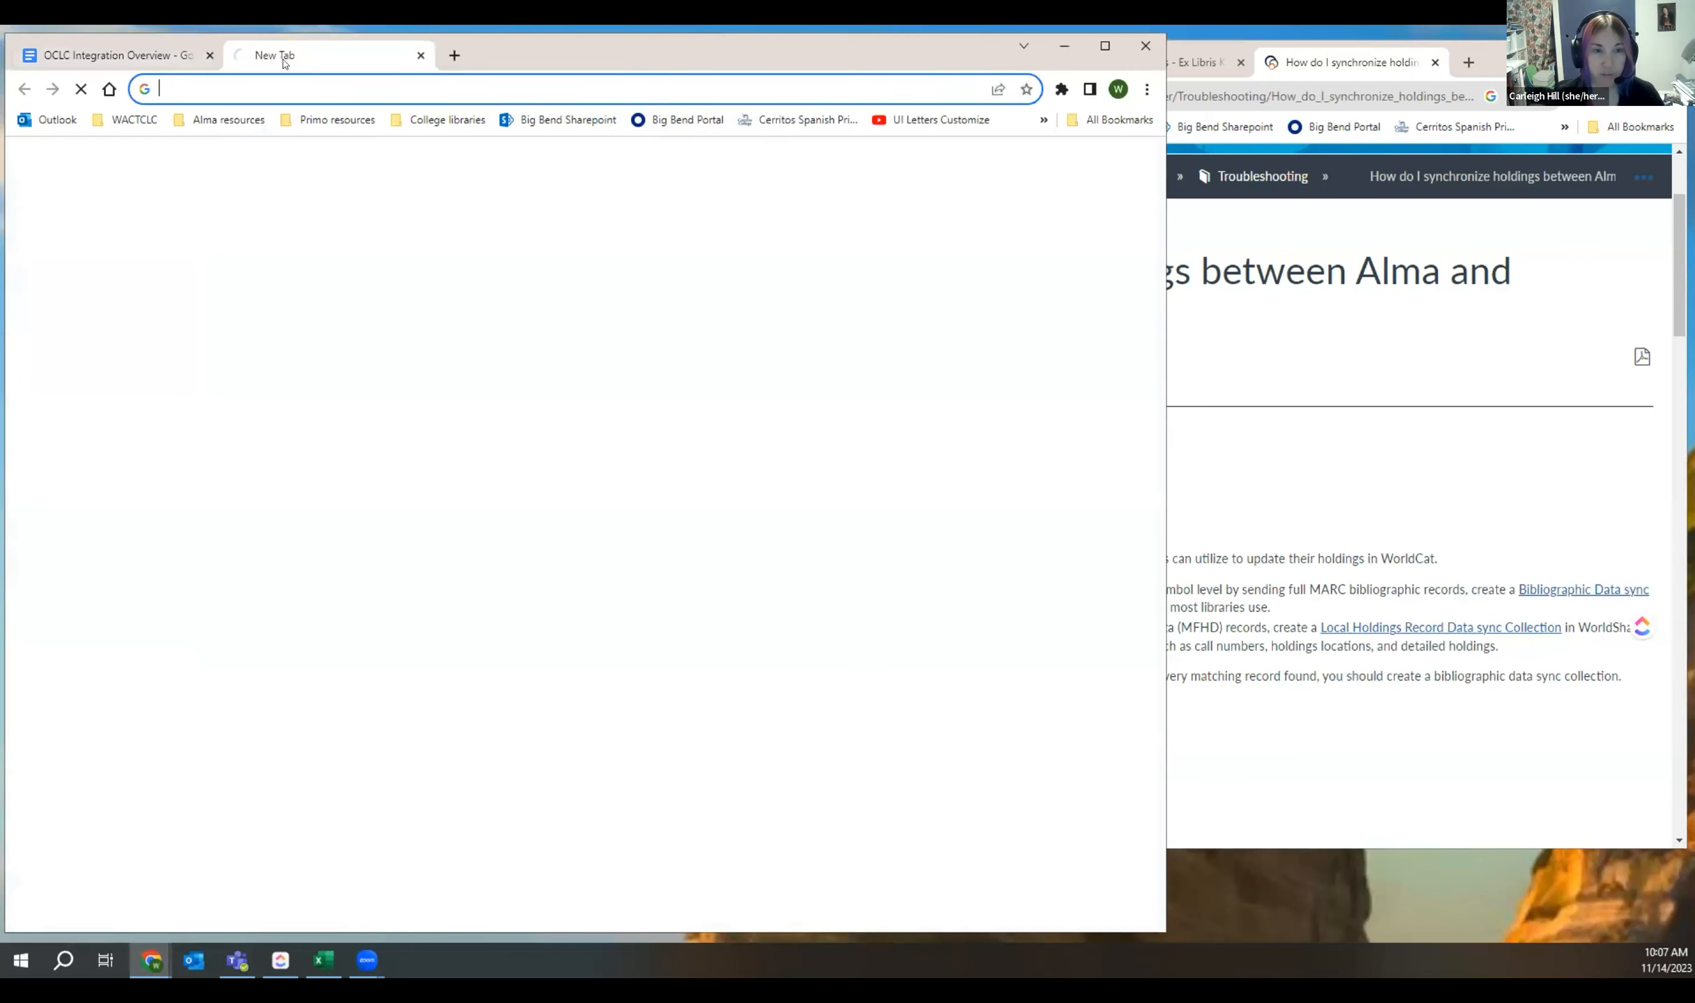
left_click(453, 117)
scroll(473, 537, "down", 1)
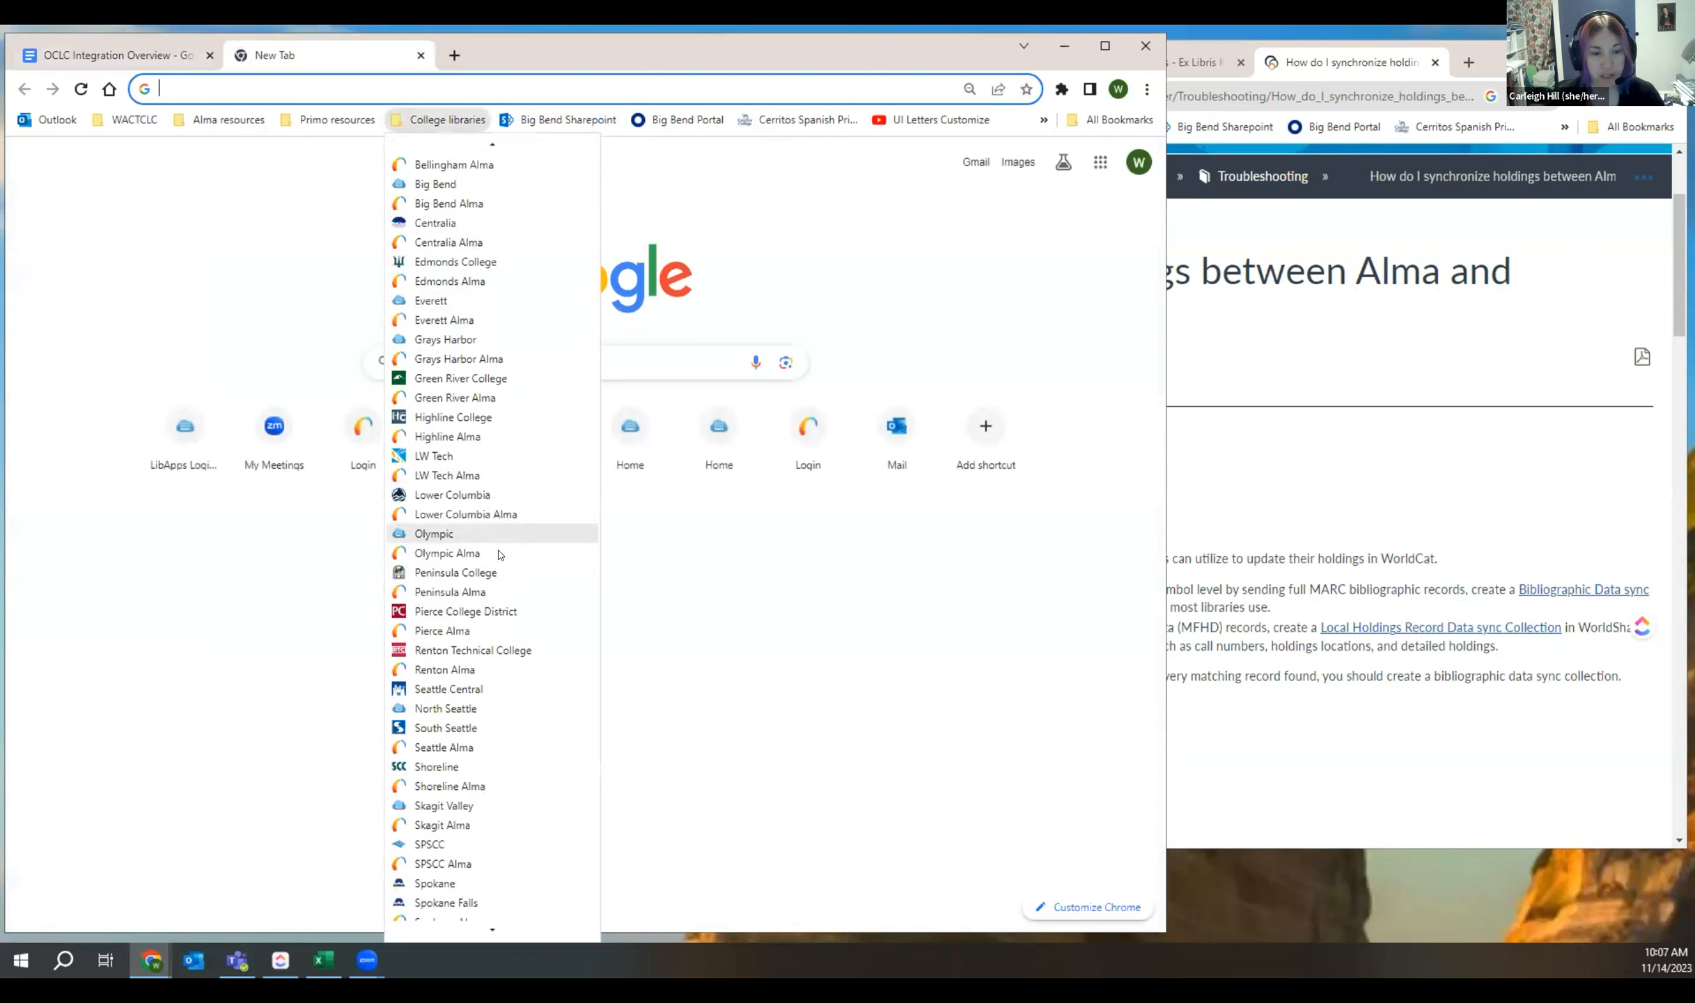
left_click(473, 824)
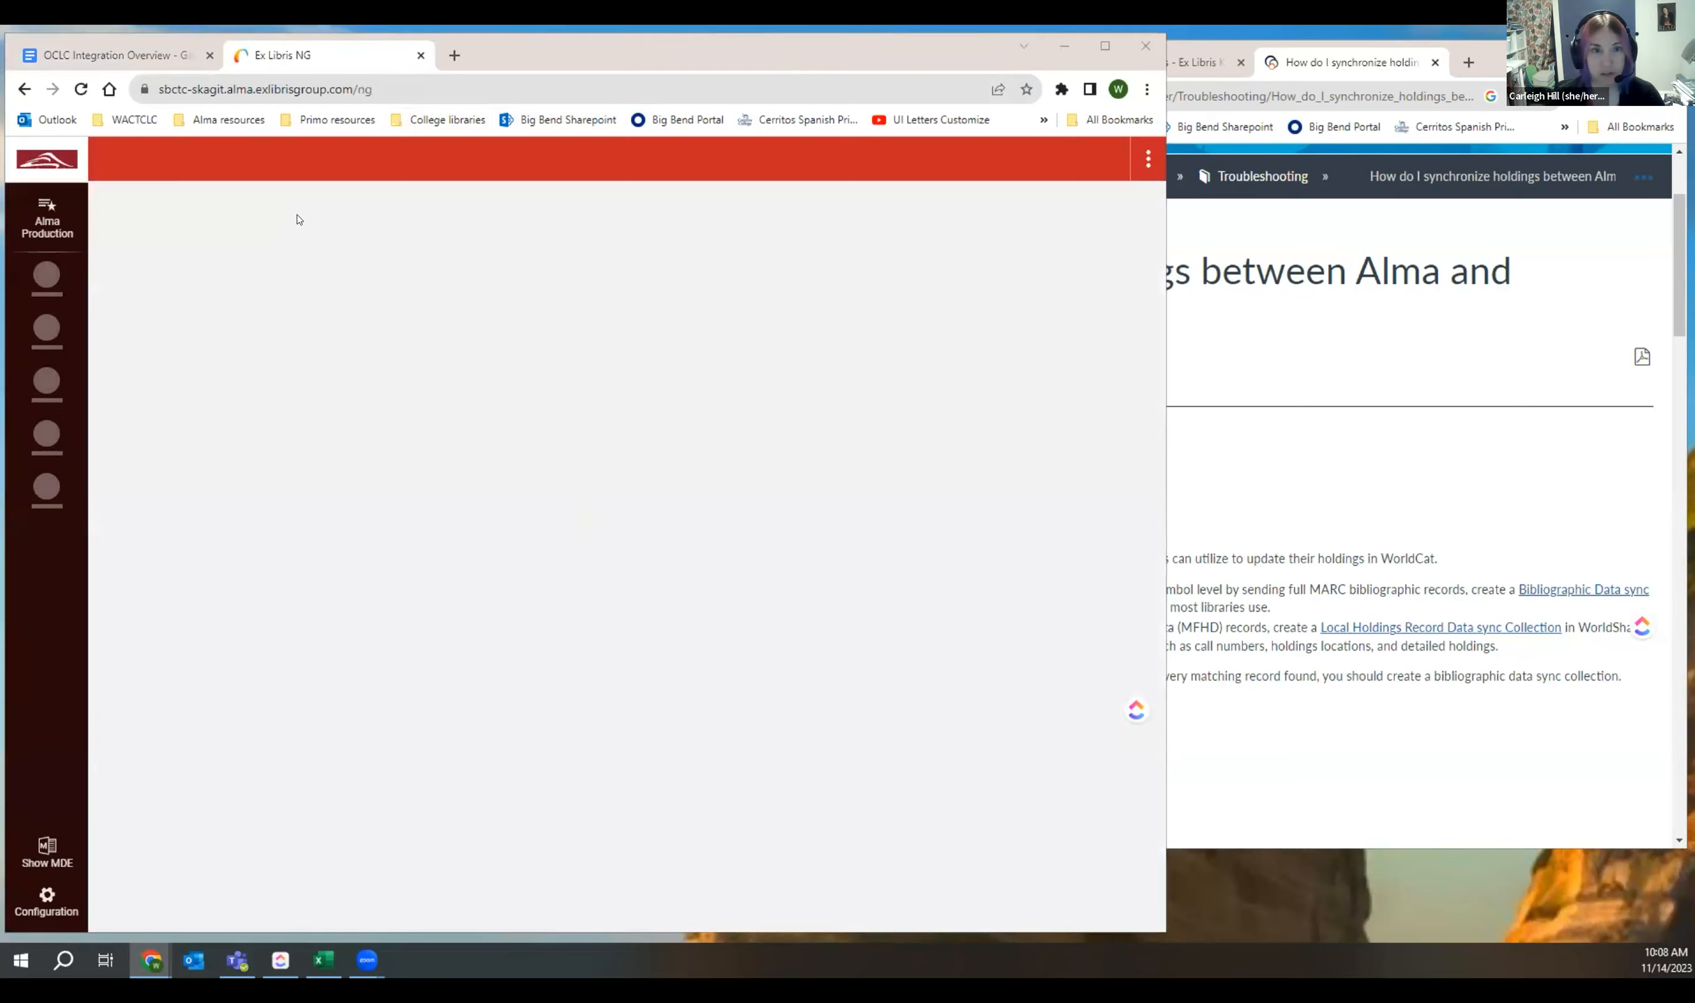
left_click_drag(536, 48, 629, 44)
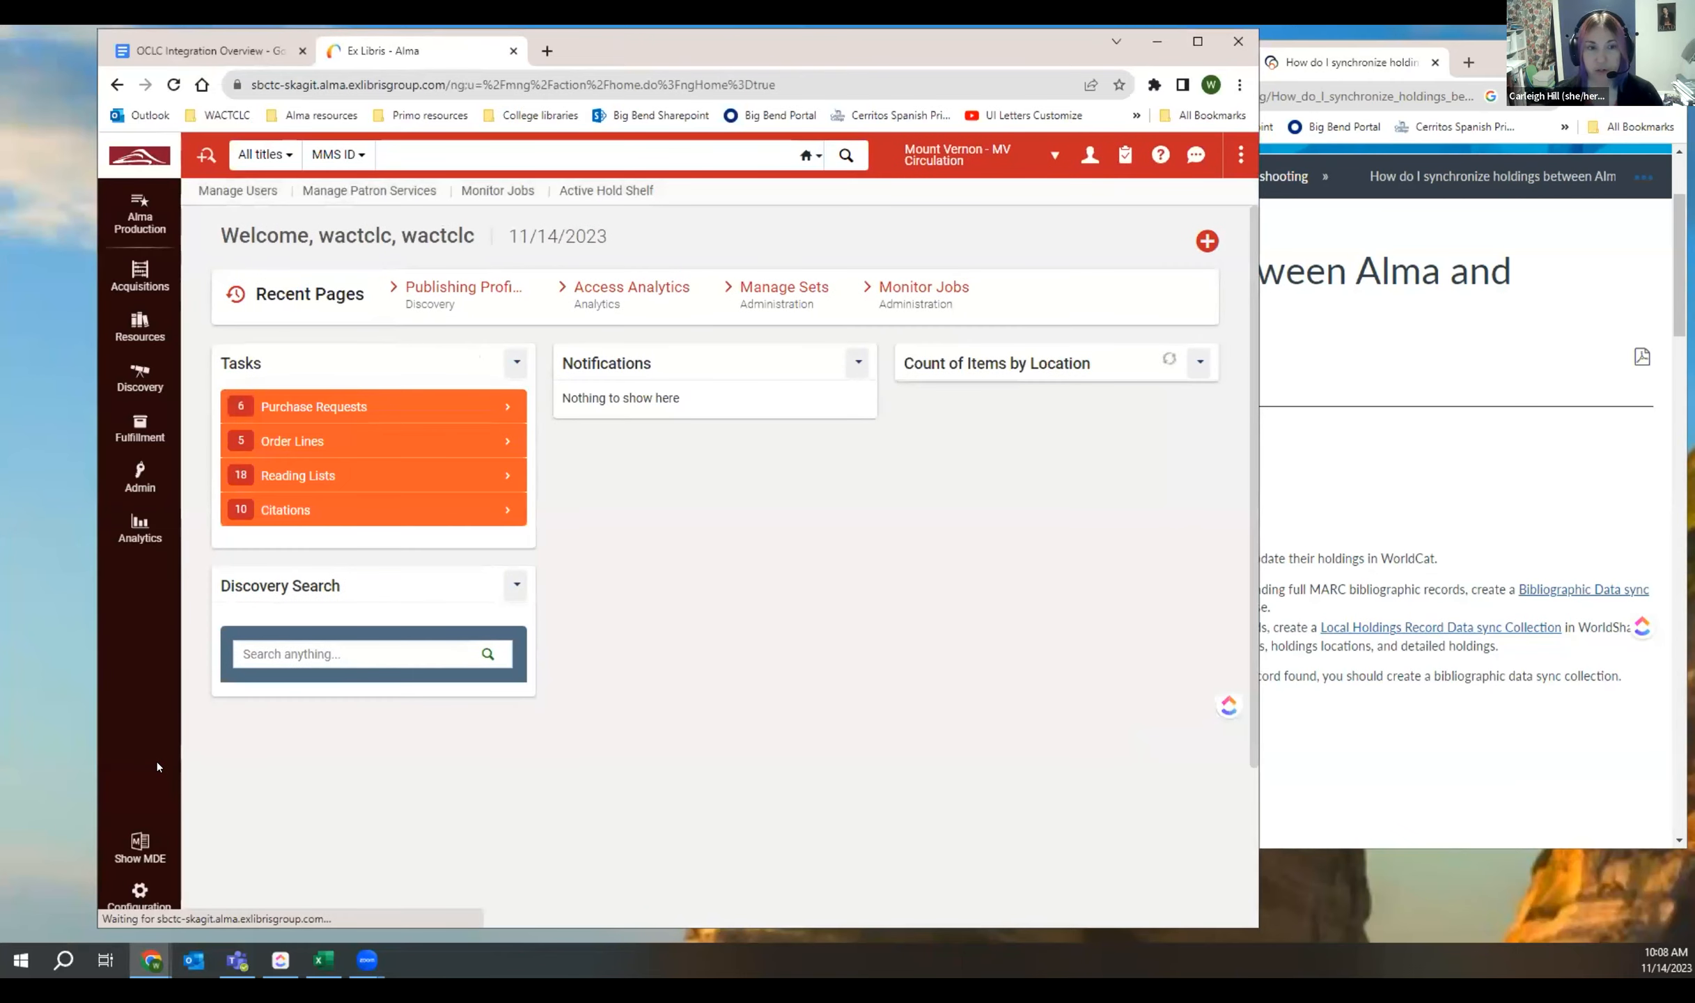
Step: Open the OCLC Updated connection for editing from the S/FTP definitions in Alma's general configuration
left_click(136, 892)
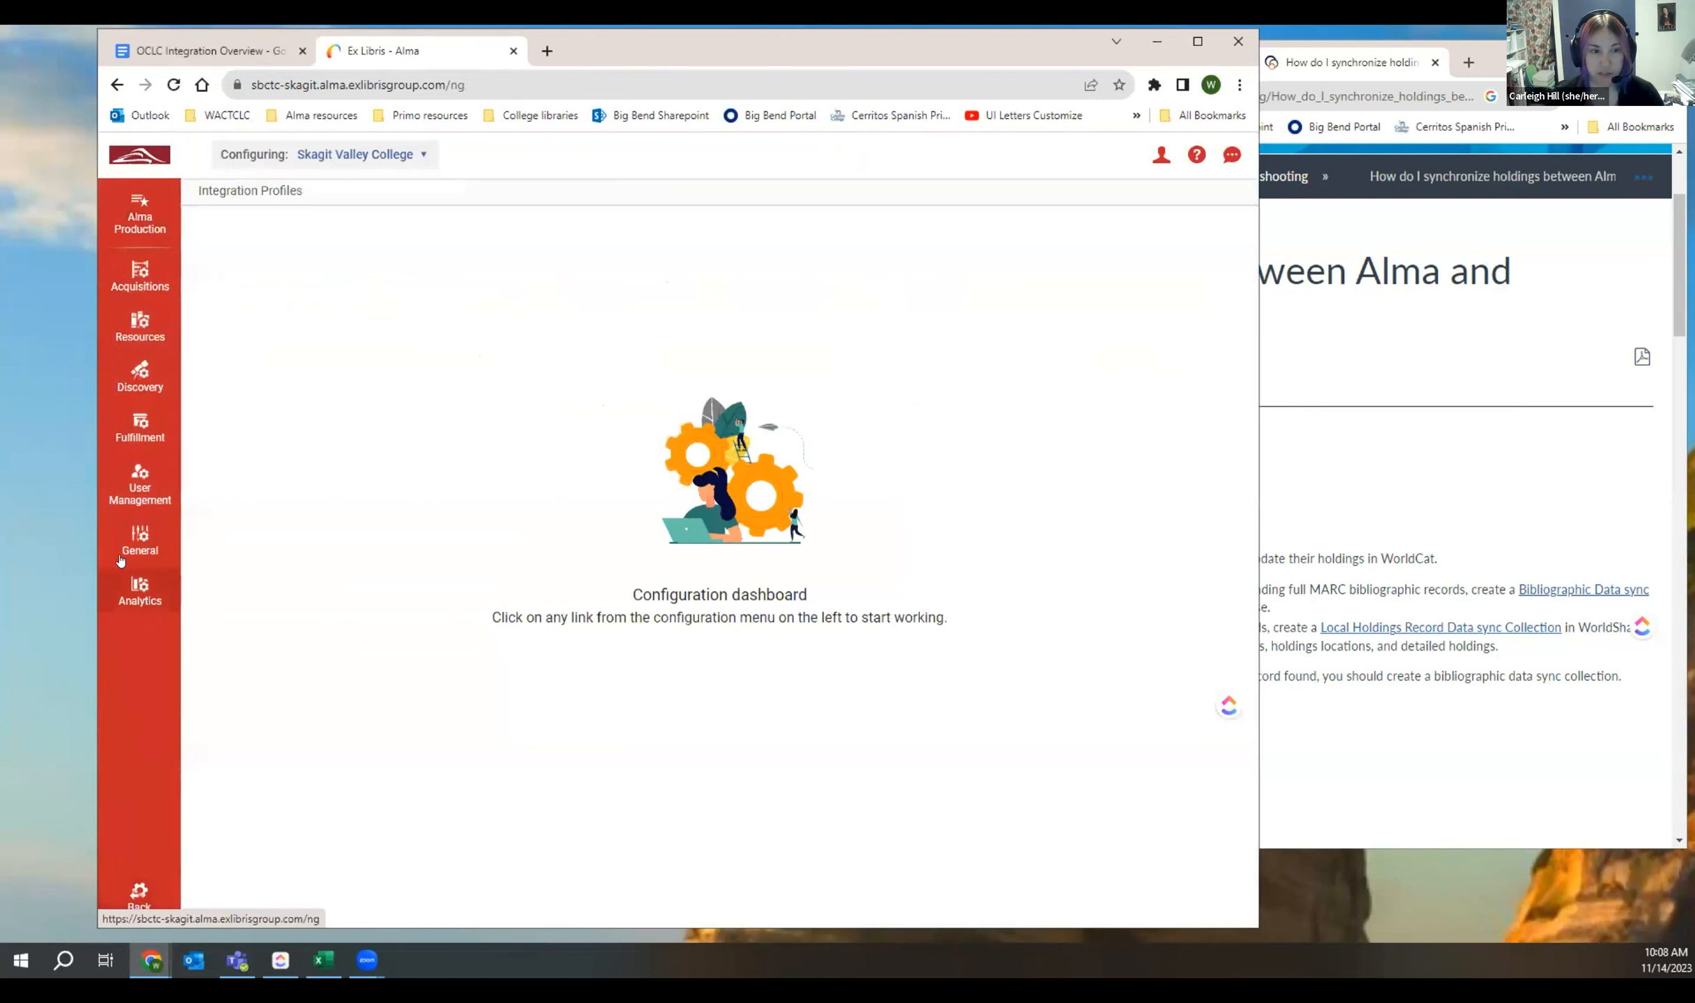
left_click(122, 545)
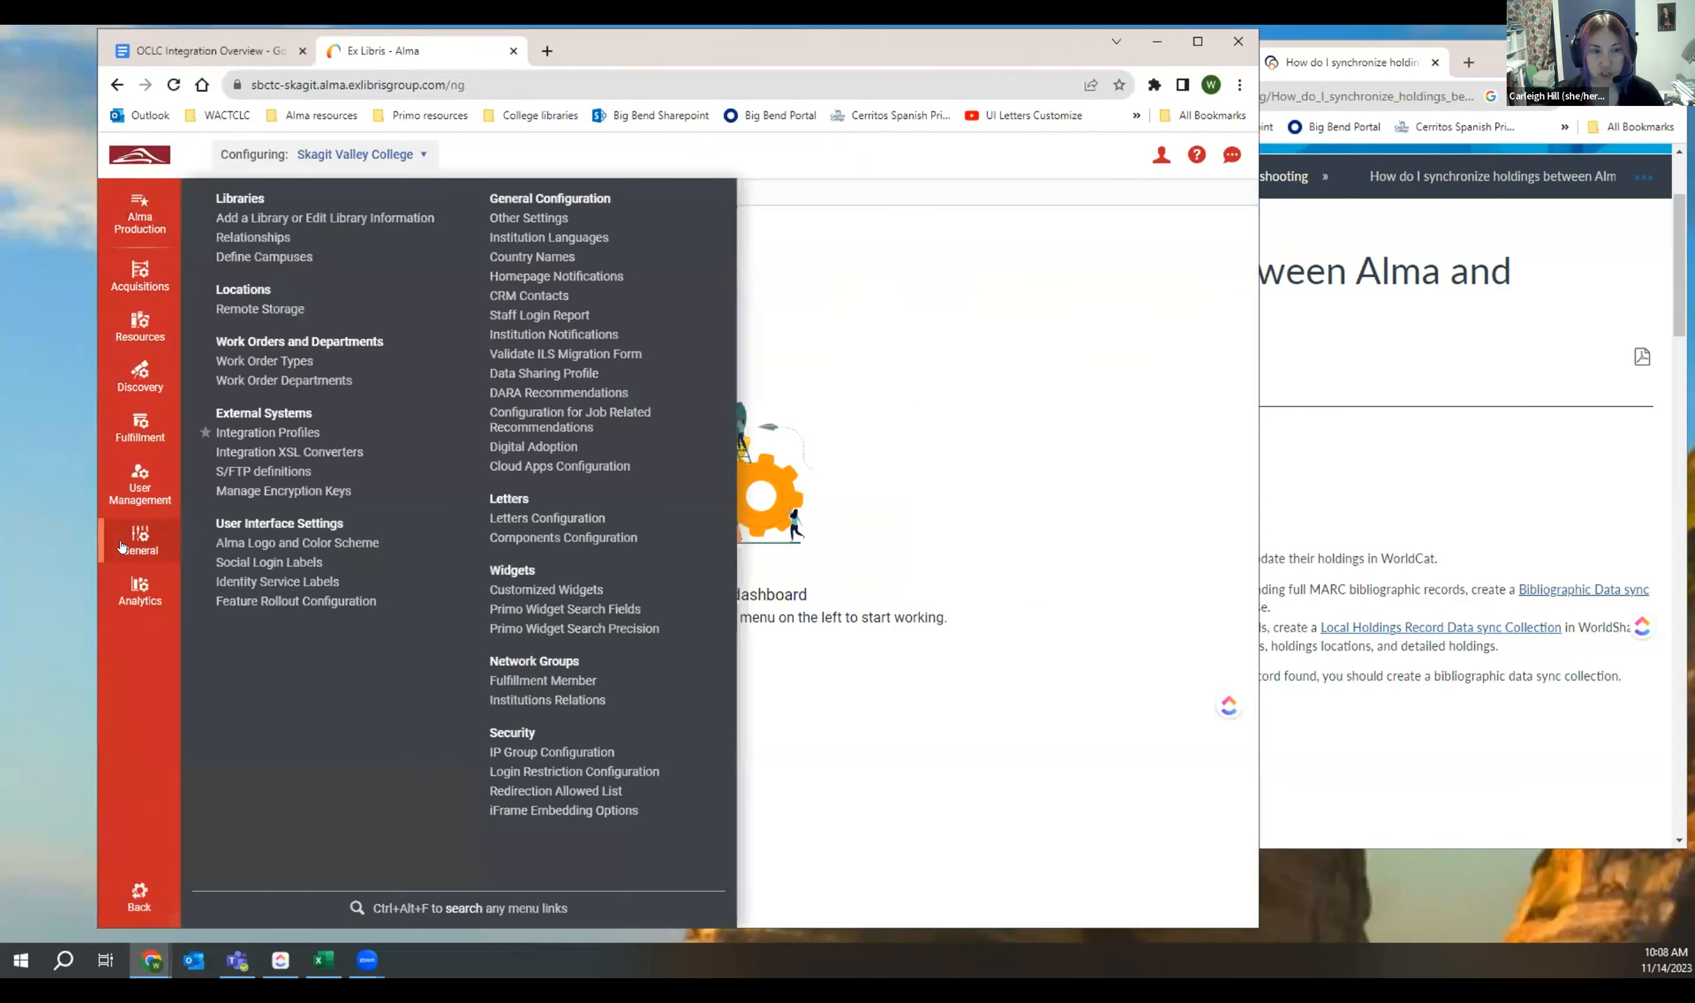
left_click(275, 472)
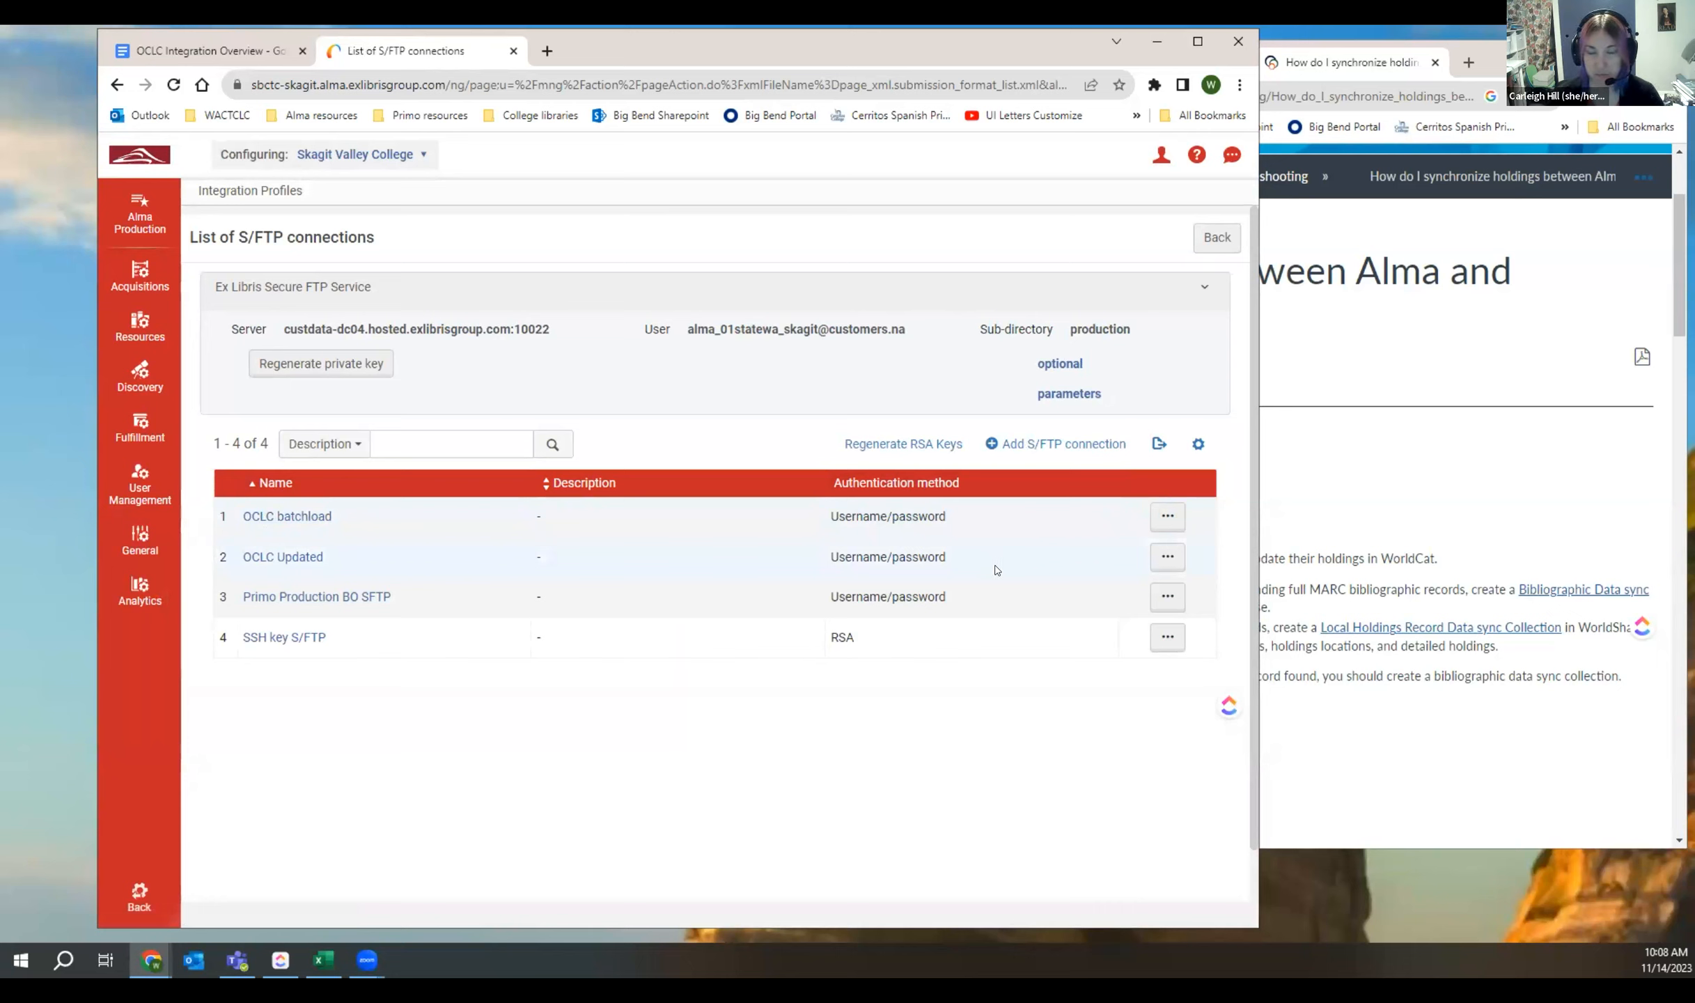
left_click(1165, 558)
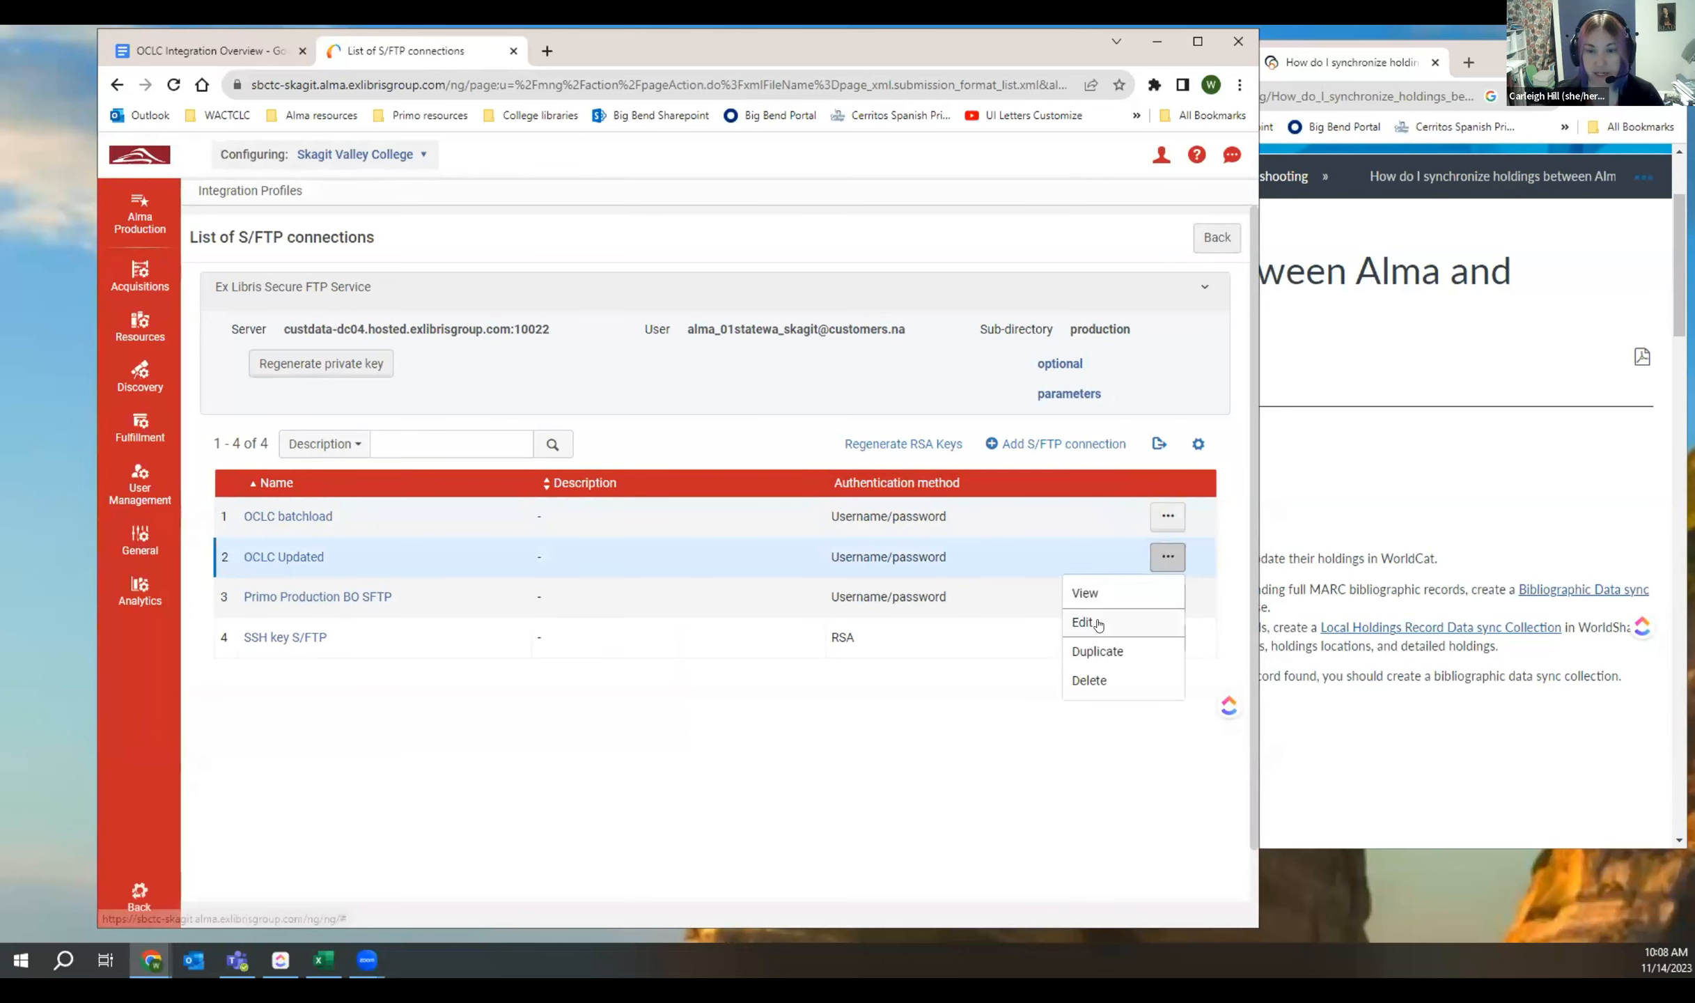
left_click(1097, 625)
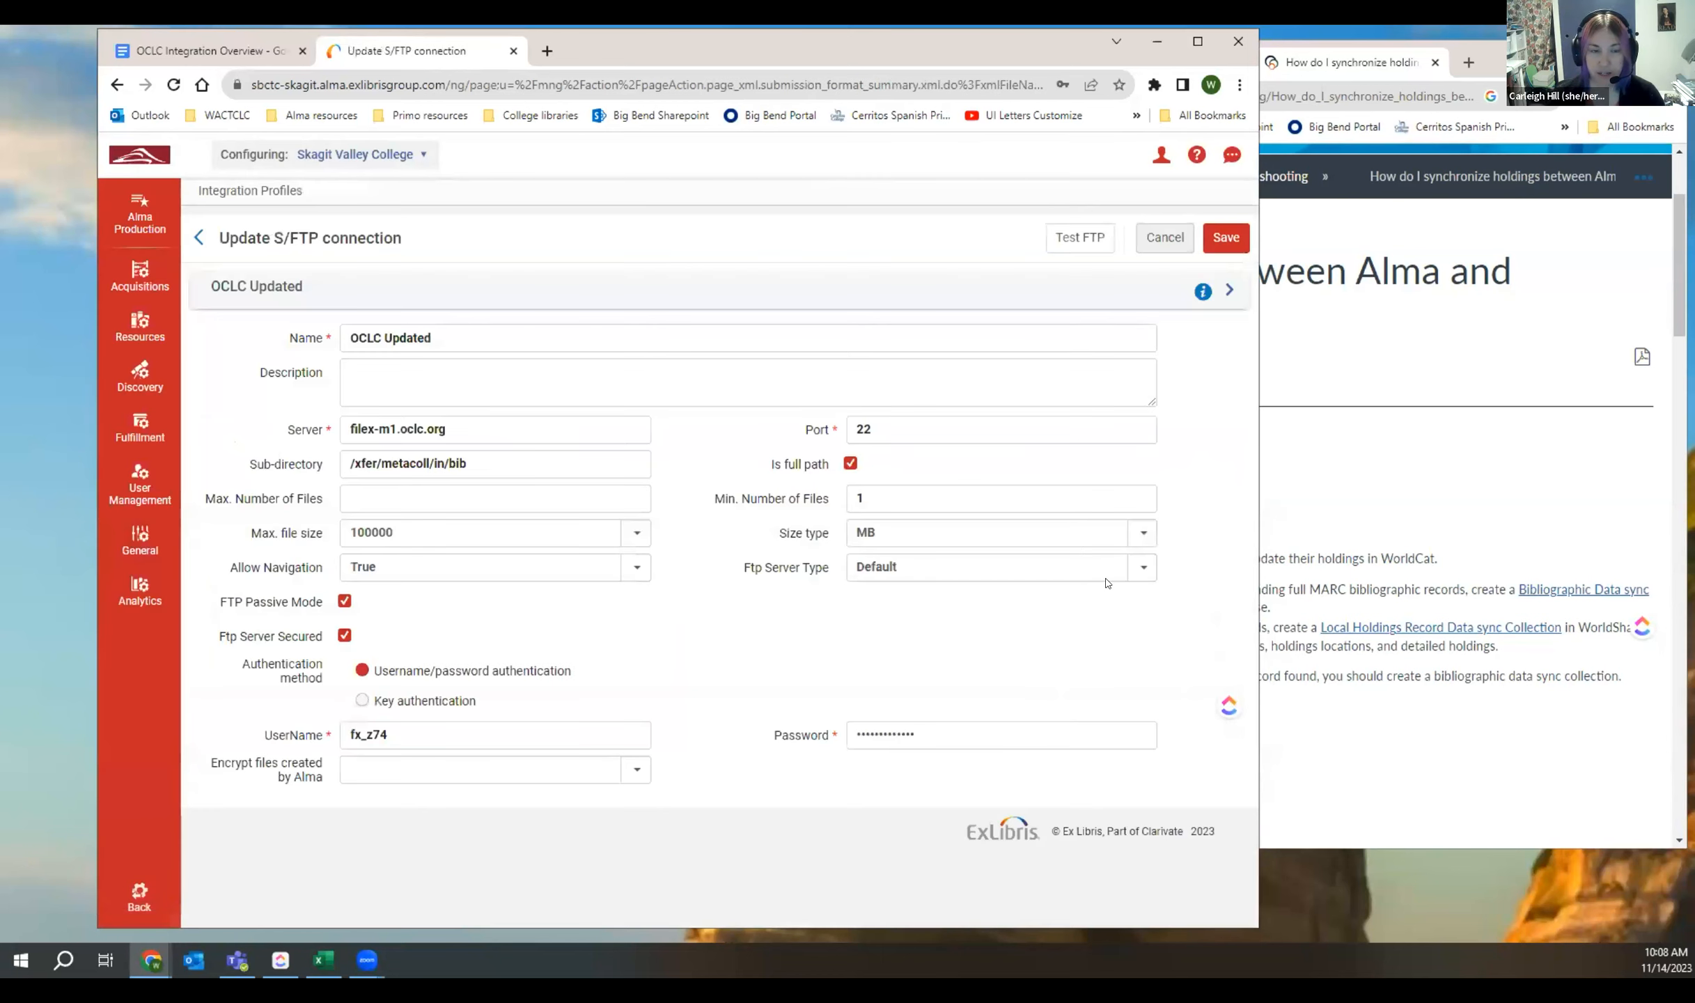
Step: Bold the server address filex-m1.oclc.org under "Configure an S/FTP connection" in the OCLC Integration Overview document
left_click(347, 423)
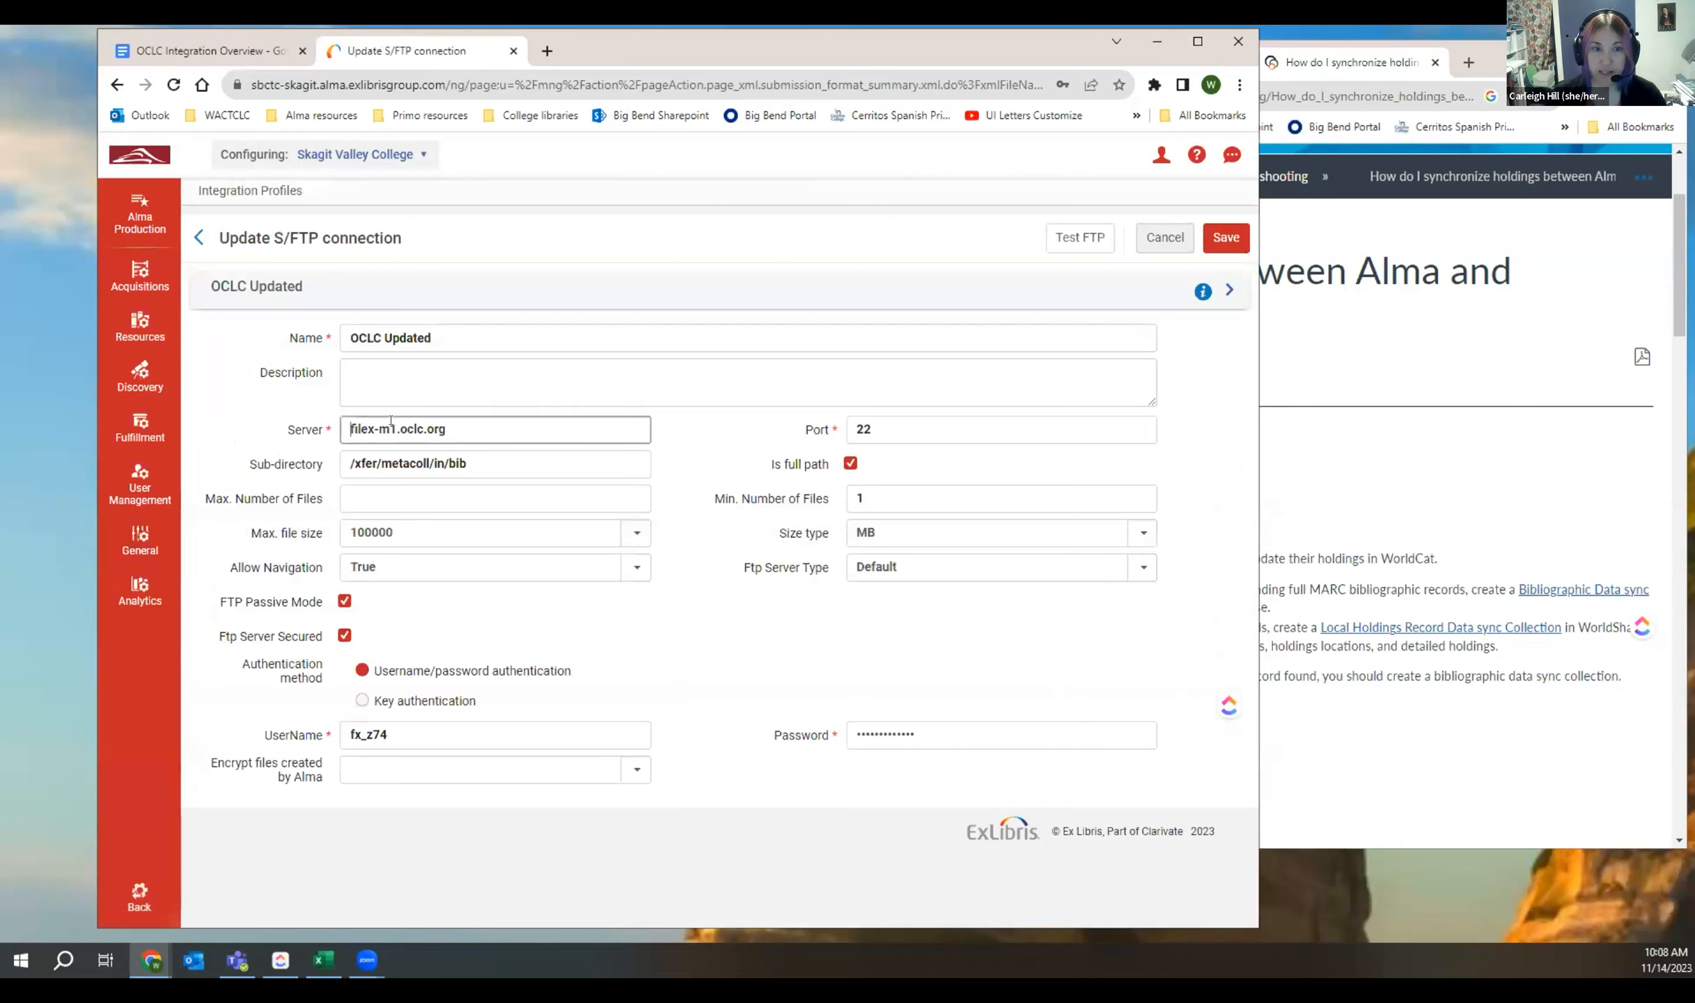
left_click_drag(347, 422, 479, 427)
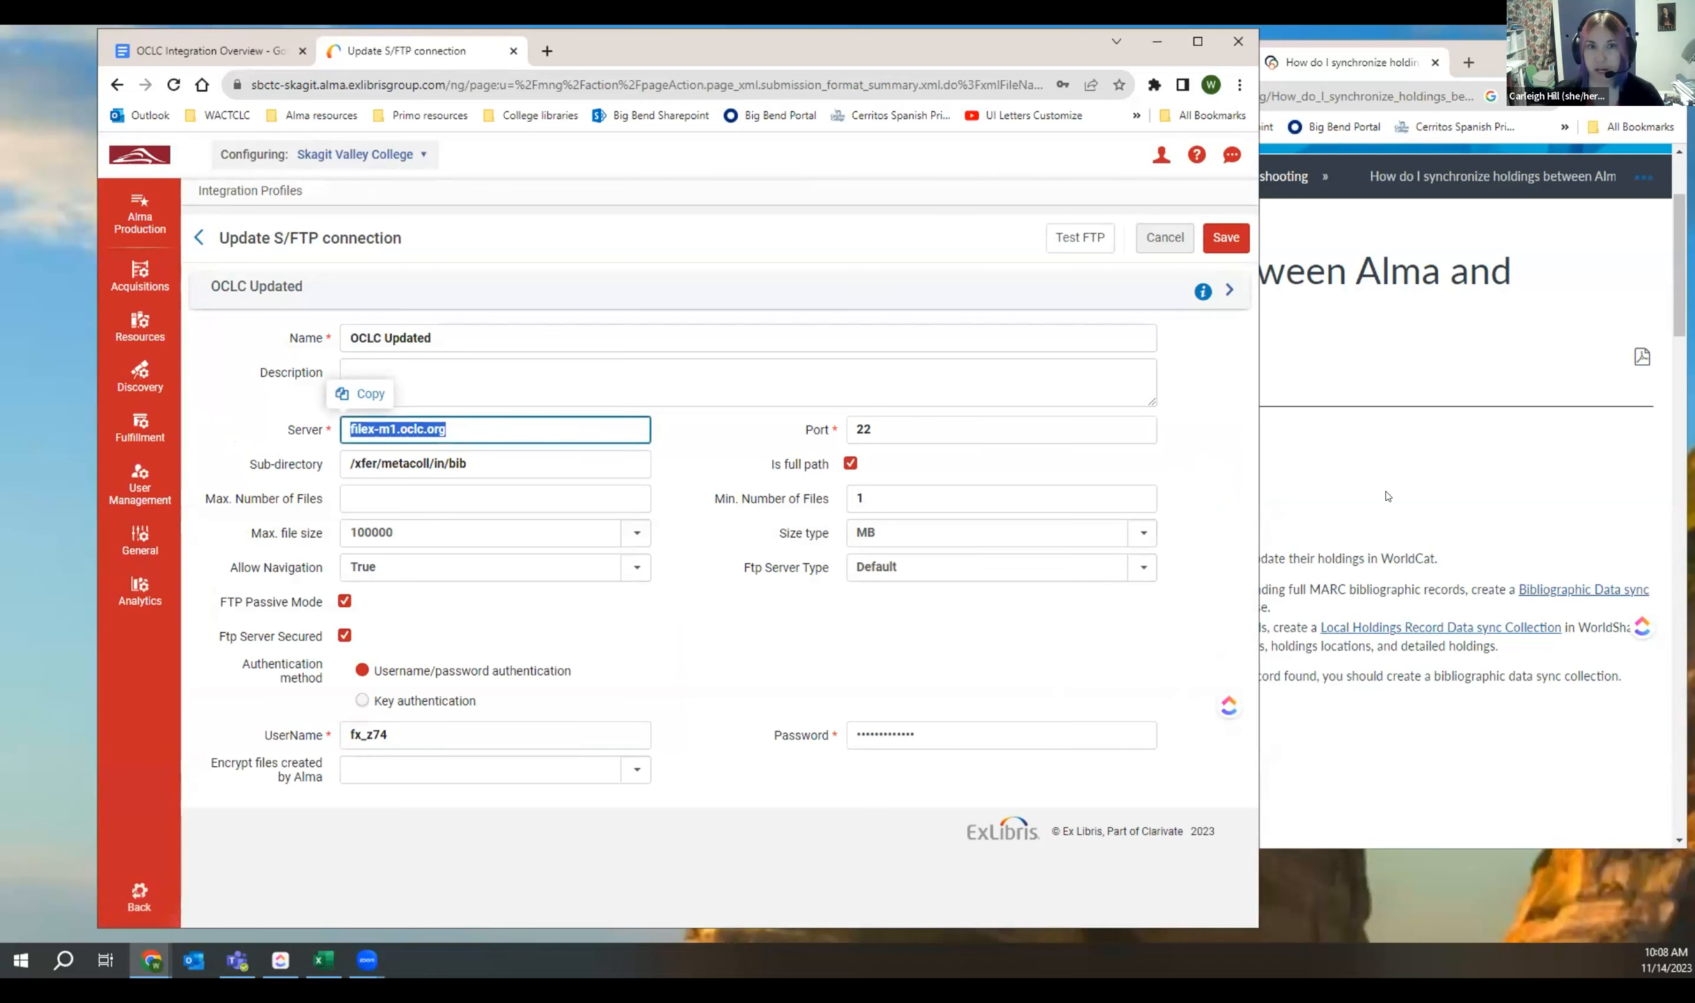
left_click(208, 50)
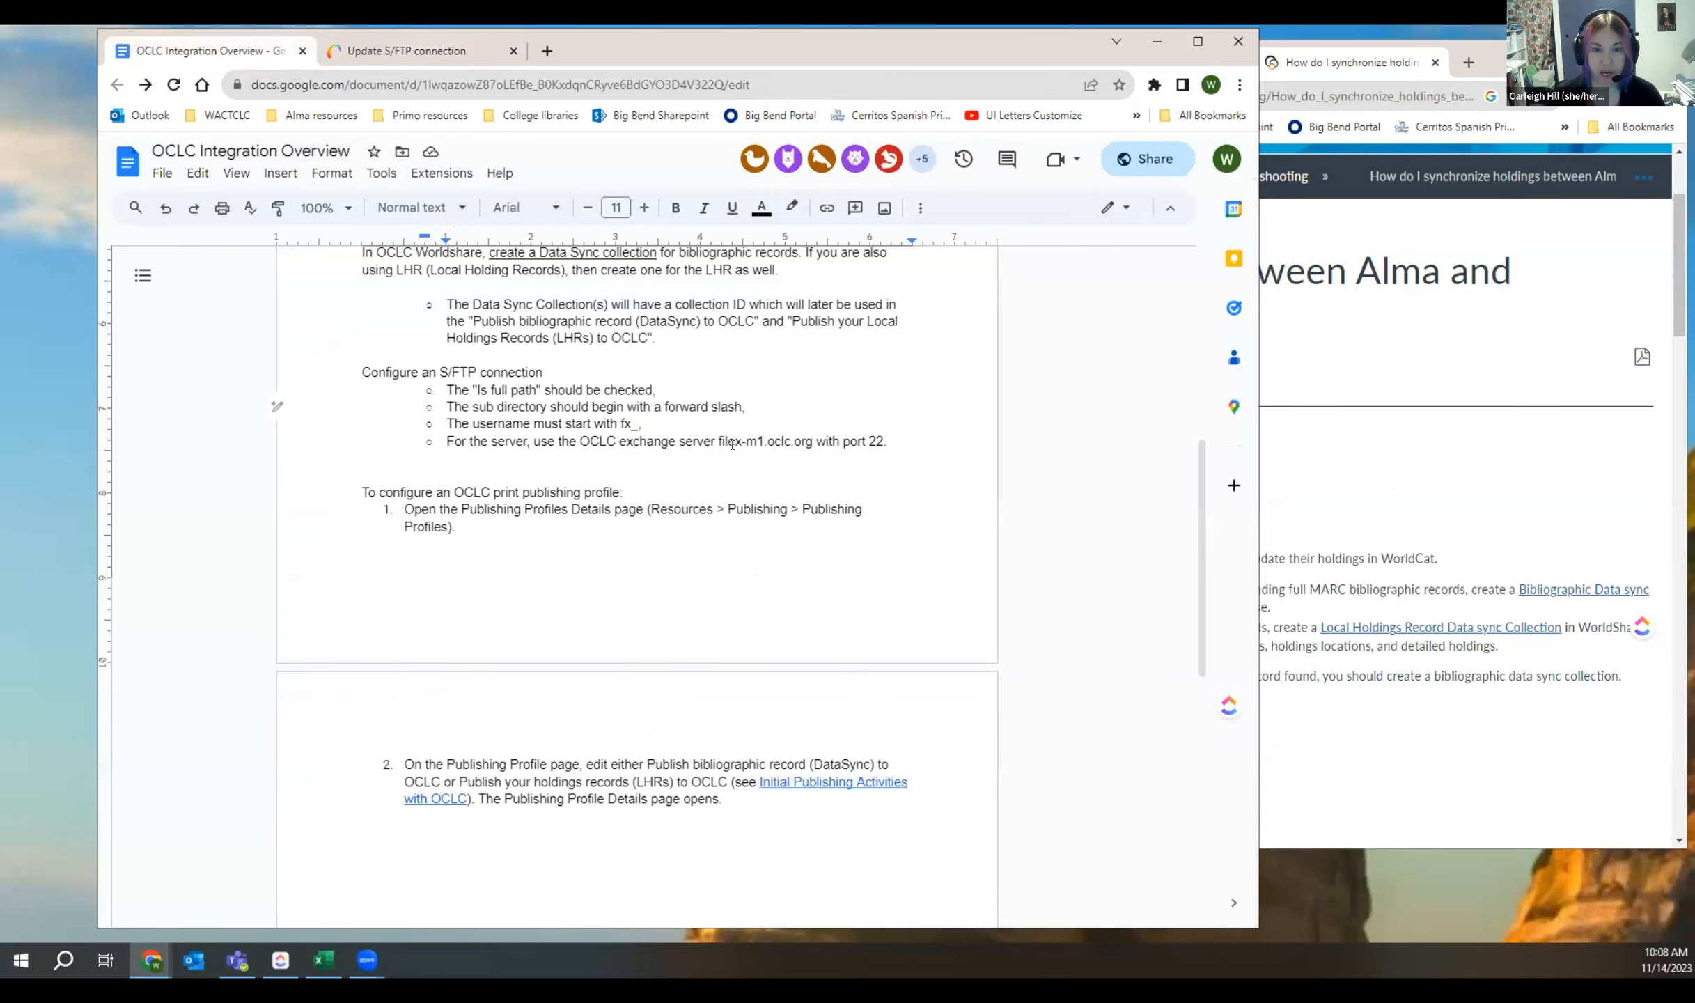
left_click_drag(717, 440, 813, 442)
left_click(674, 207)
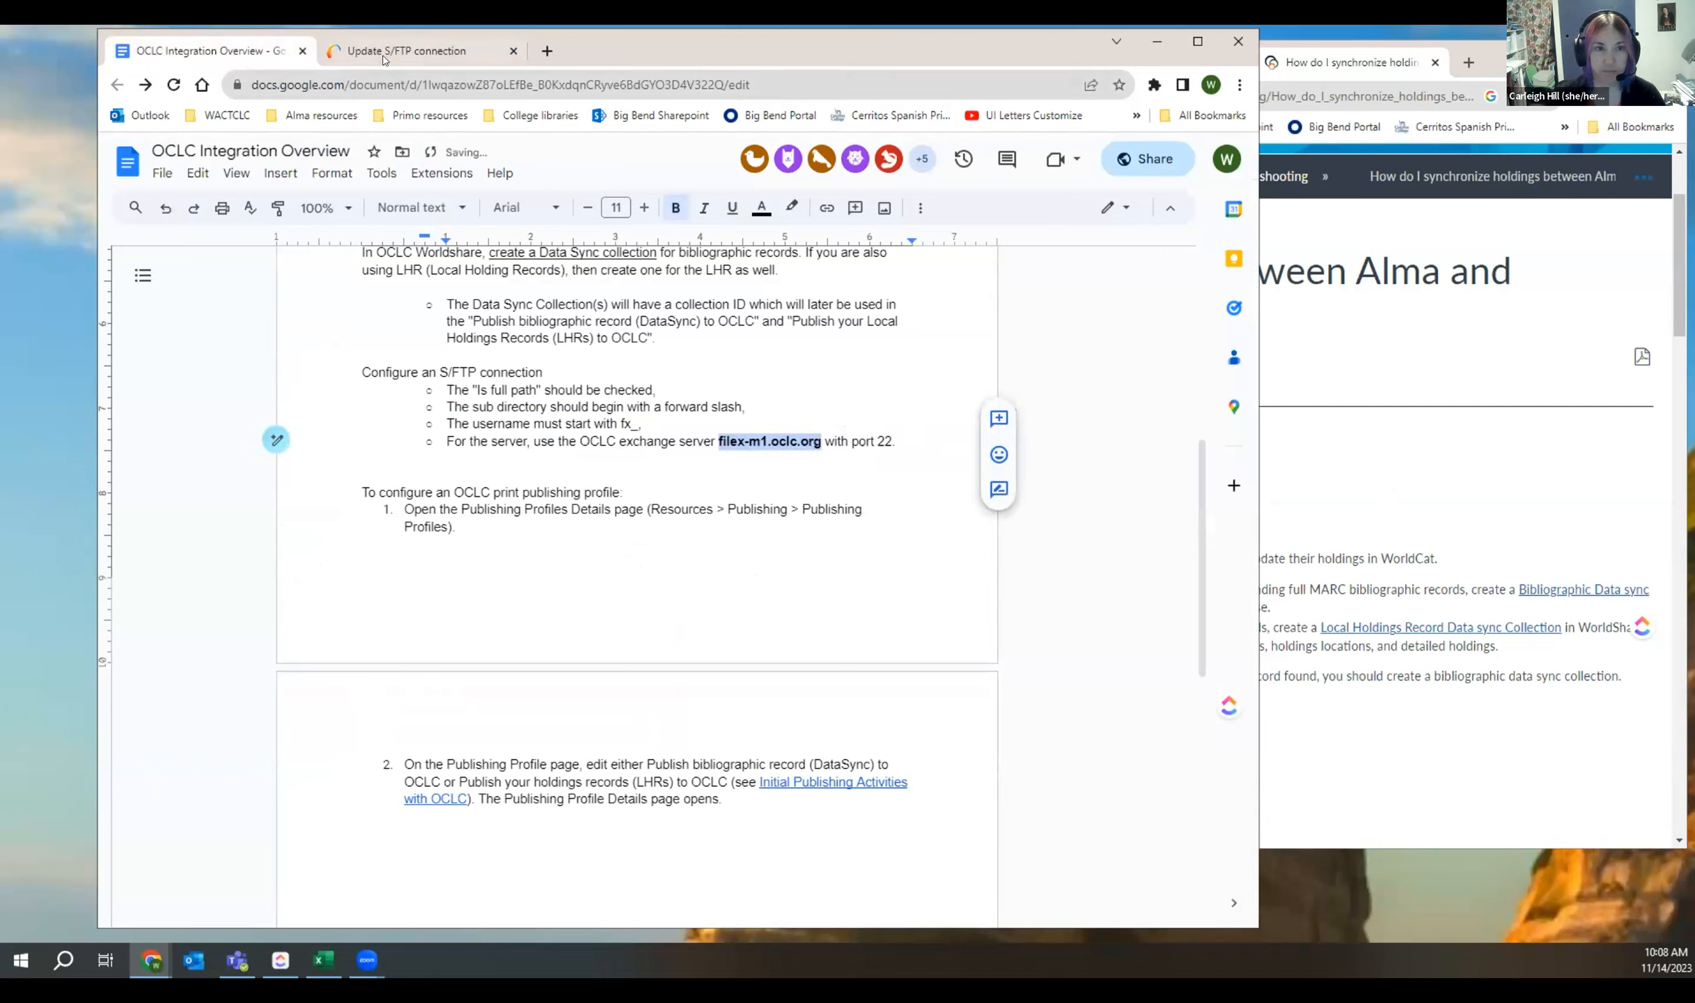
Step: Return to the Update S/FTP connection form and check the port and sub-directory path
left_click(404, 50)
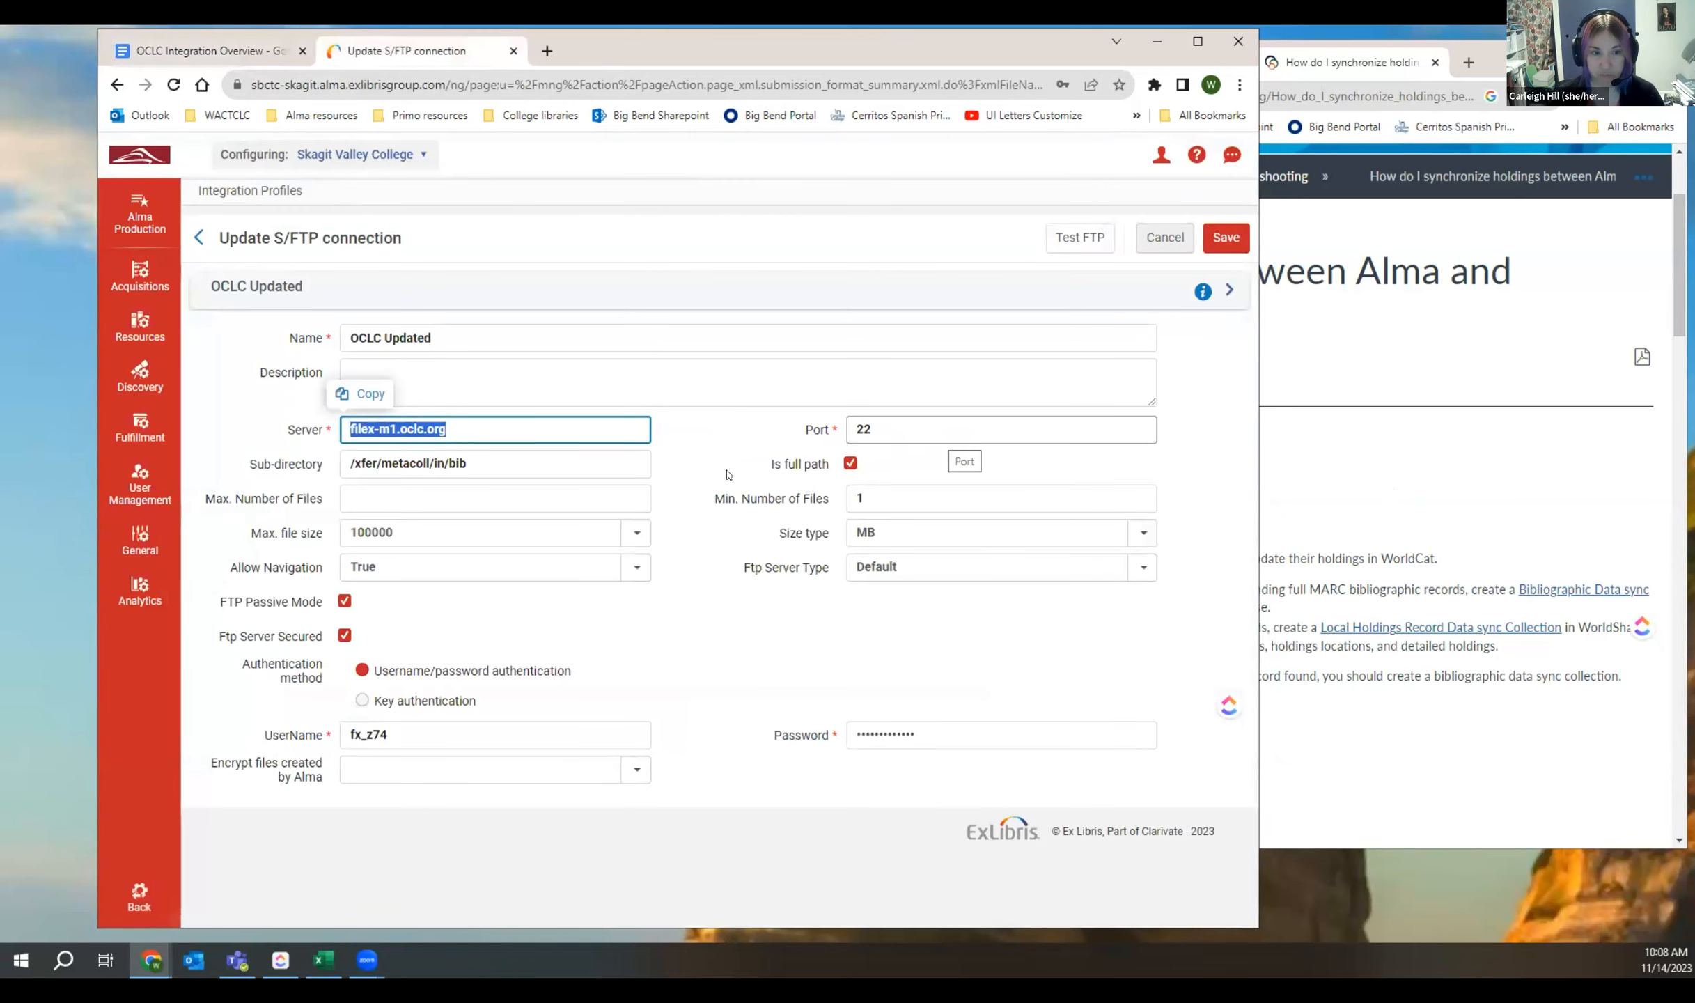
left_click(503, 459)
left_click_drag(493, 459, 342, 462)
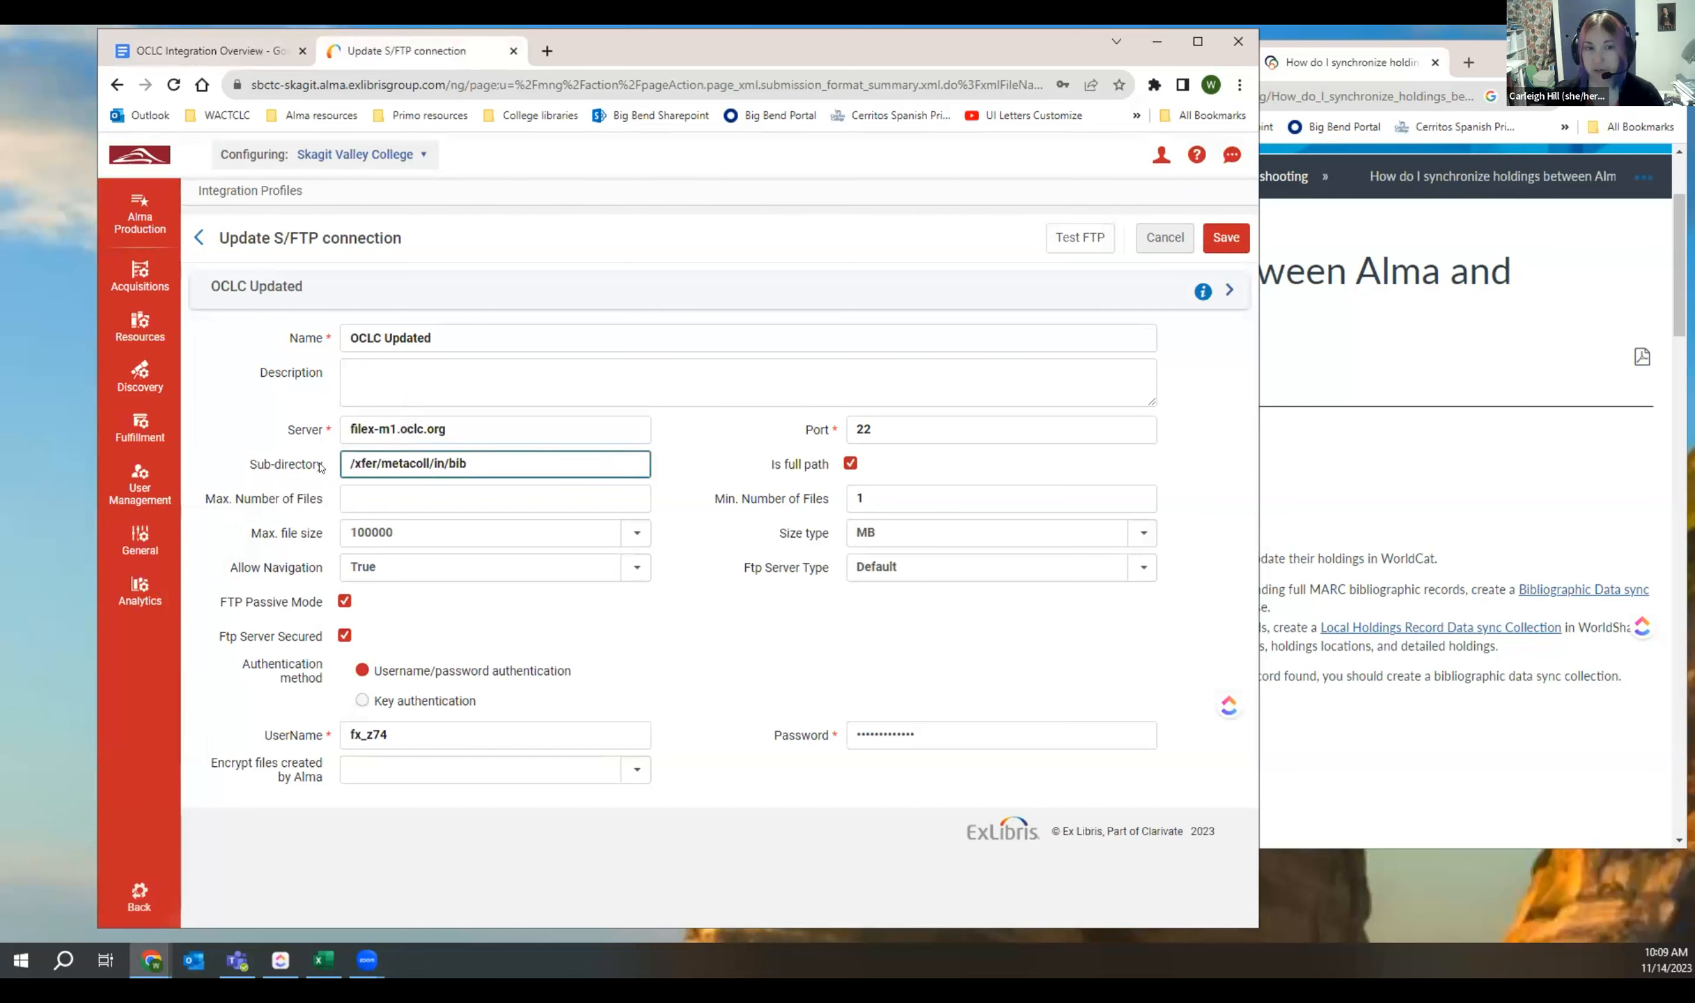
left_click(340, 457)
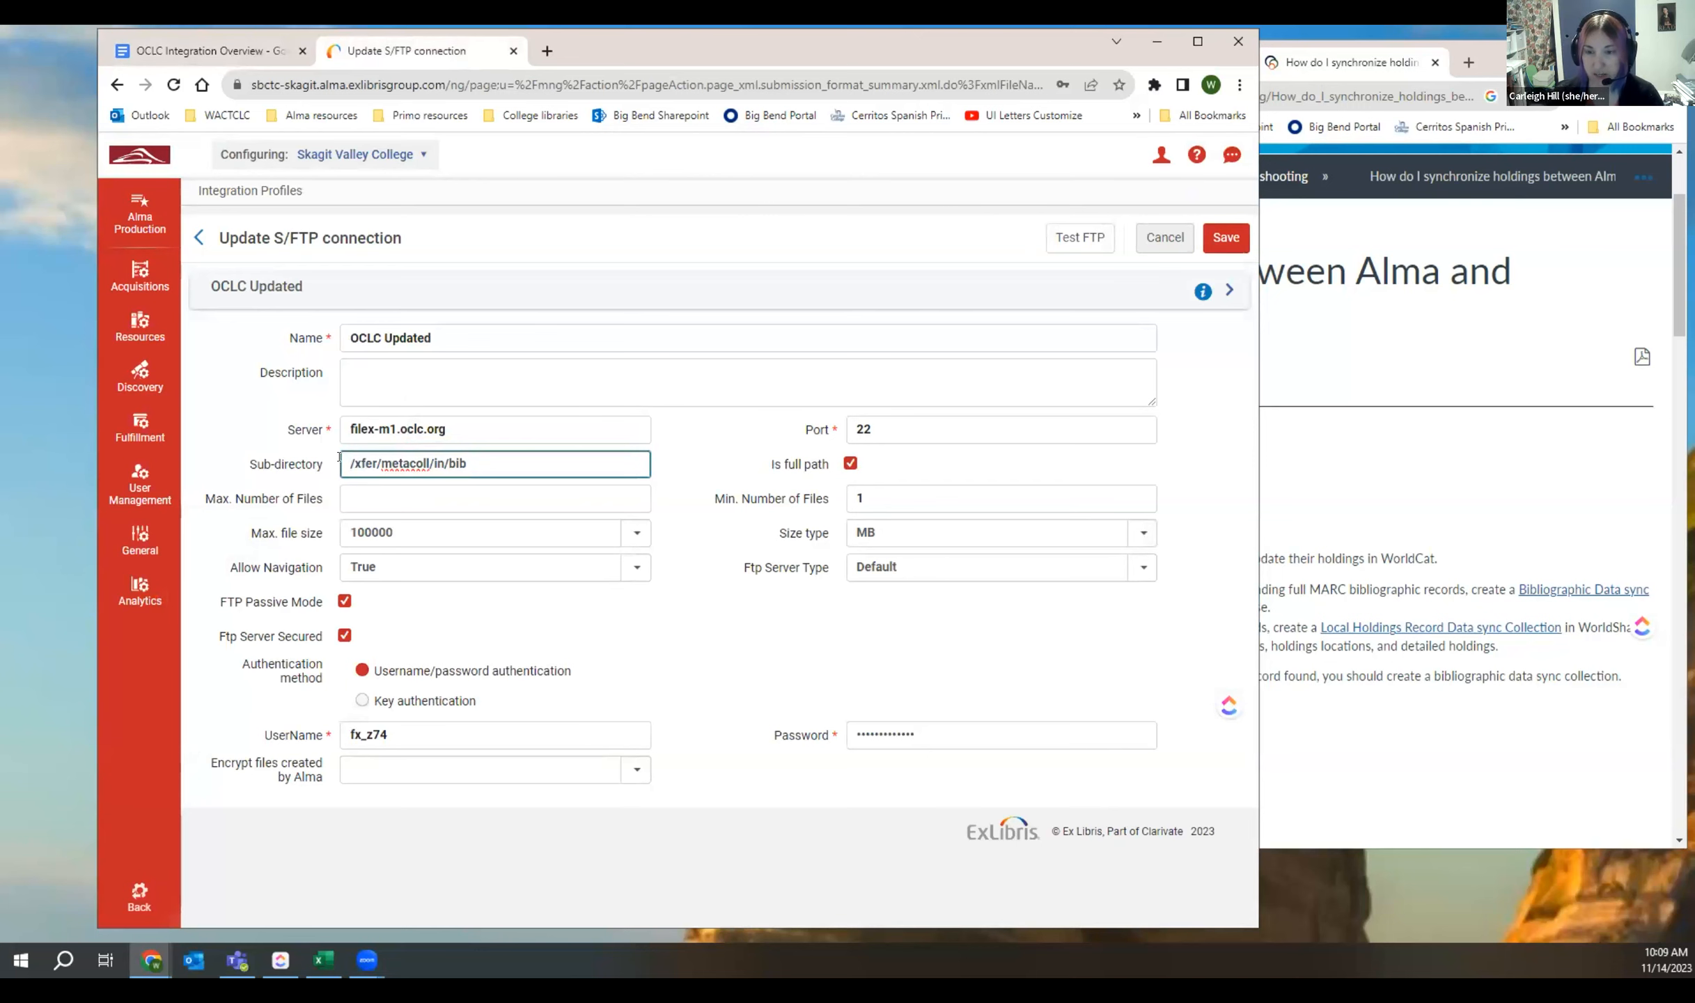
Step: Look up the file exchange directory for WorldCat bibliographic data sync collections in OCLC's "Determine which upload directory to use" article
left_click(1404, 470)
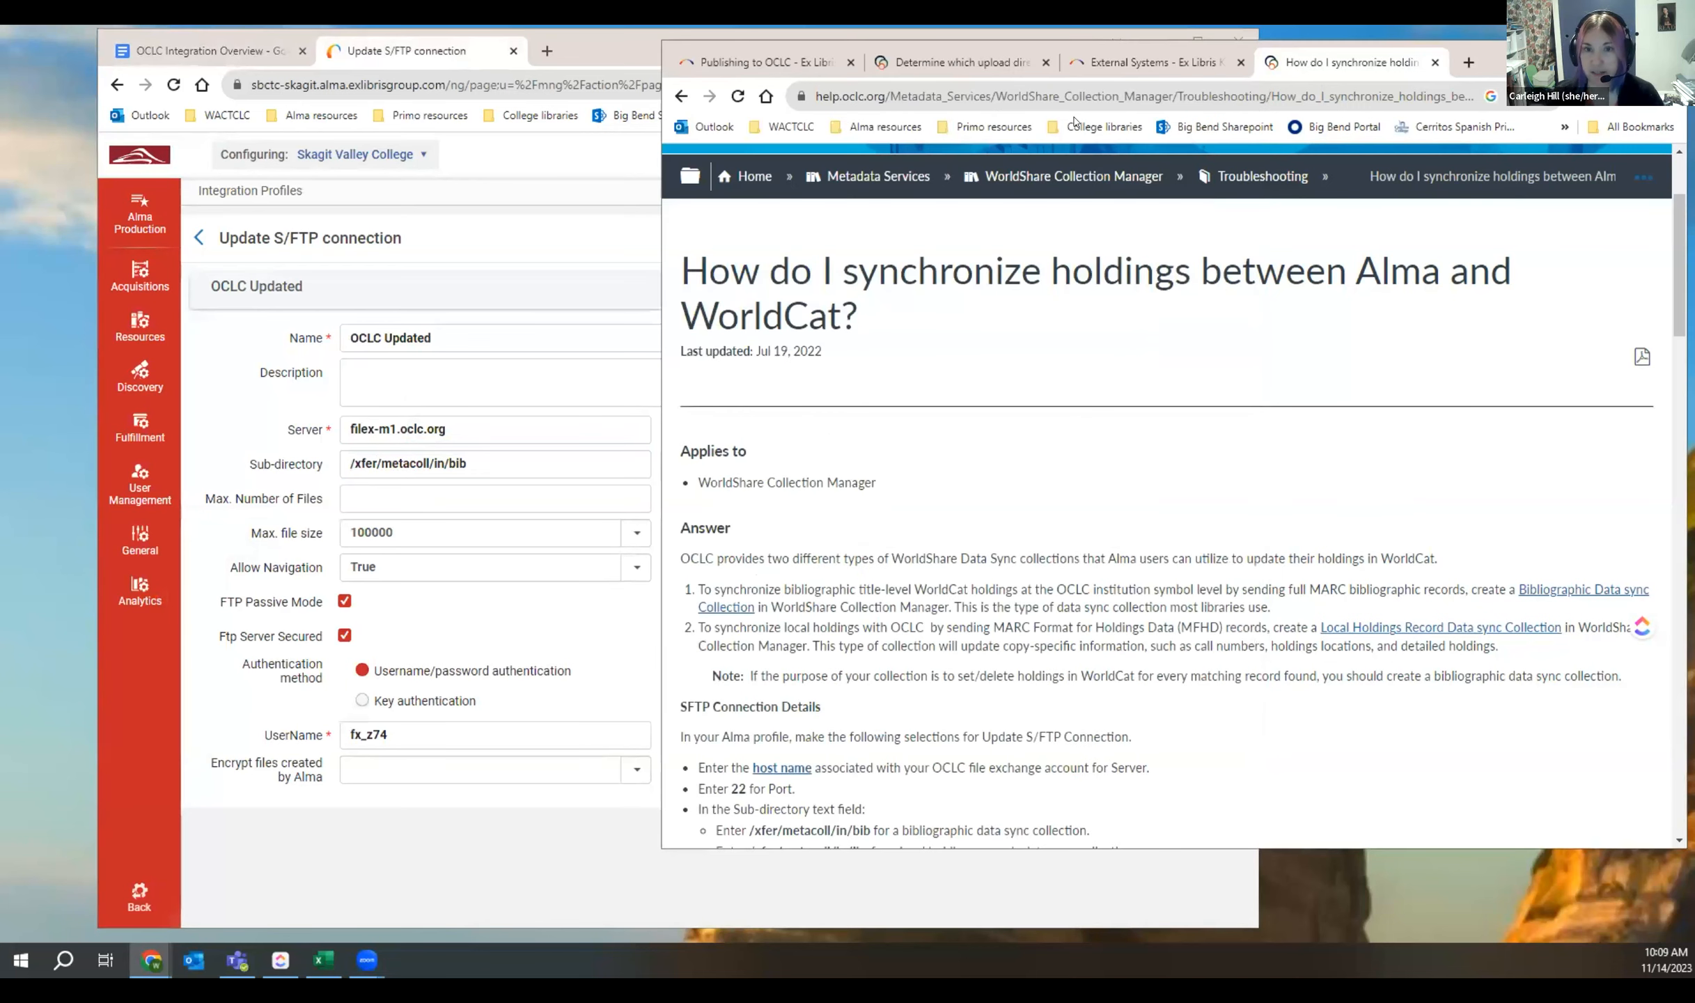
left_click(966, 64)
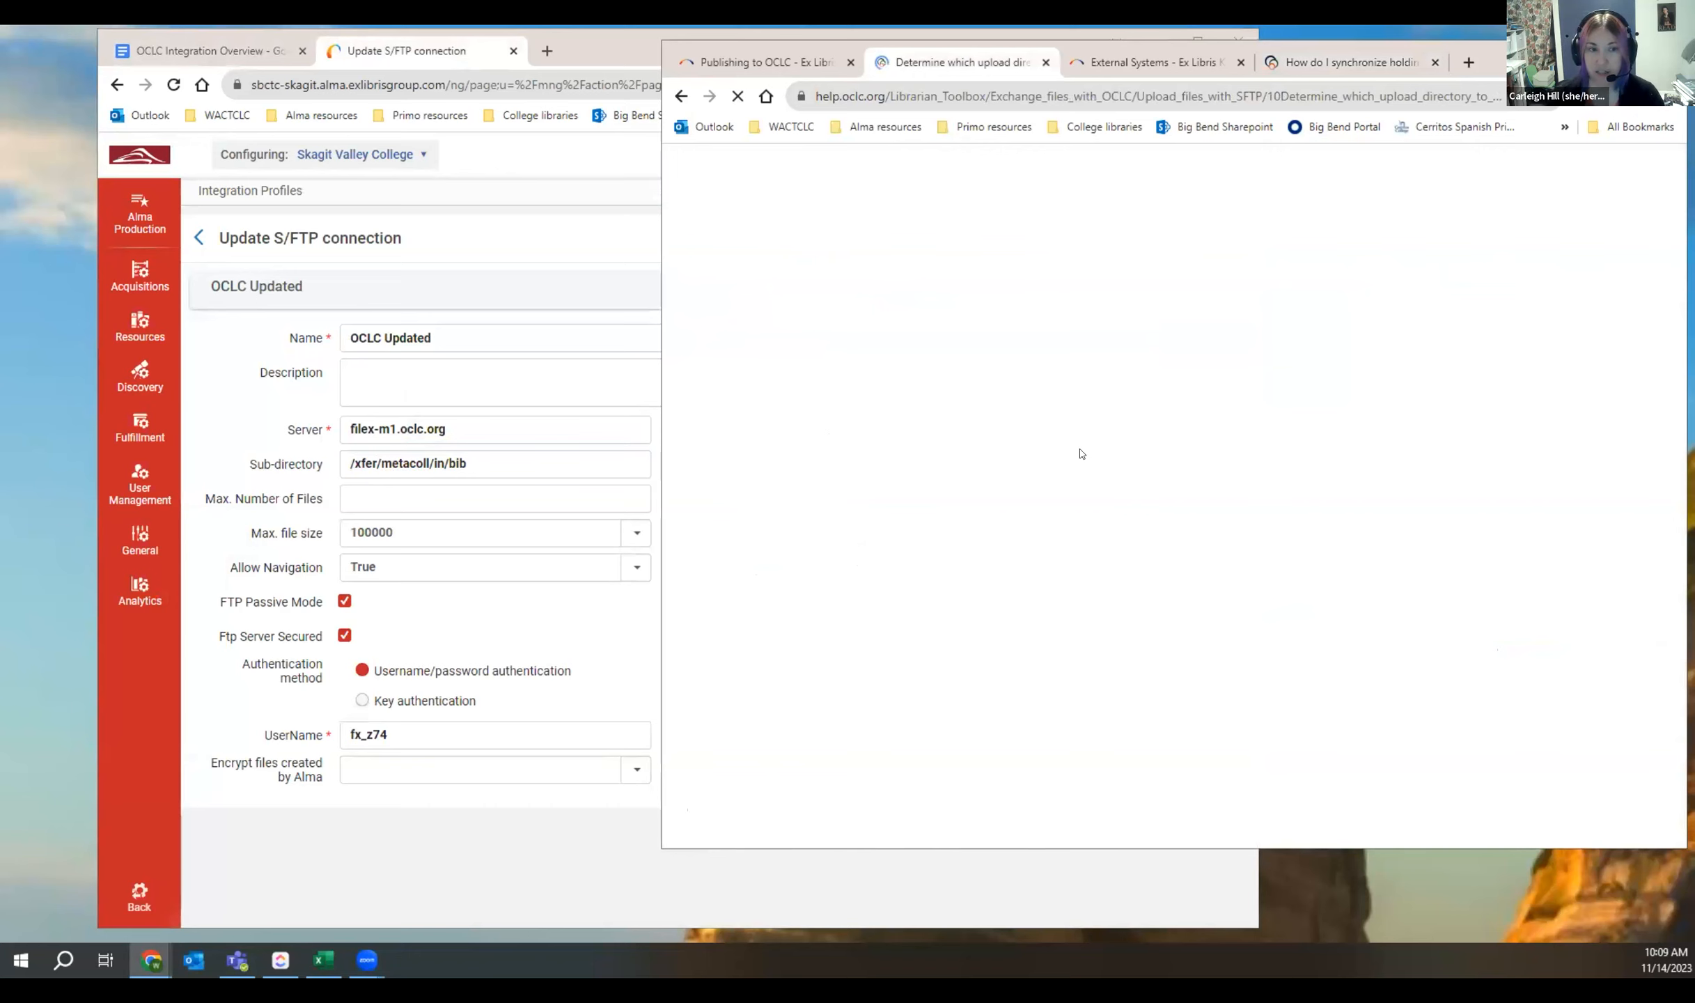
scroll(1266, 552, "down", 1)
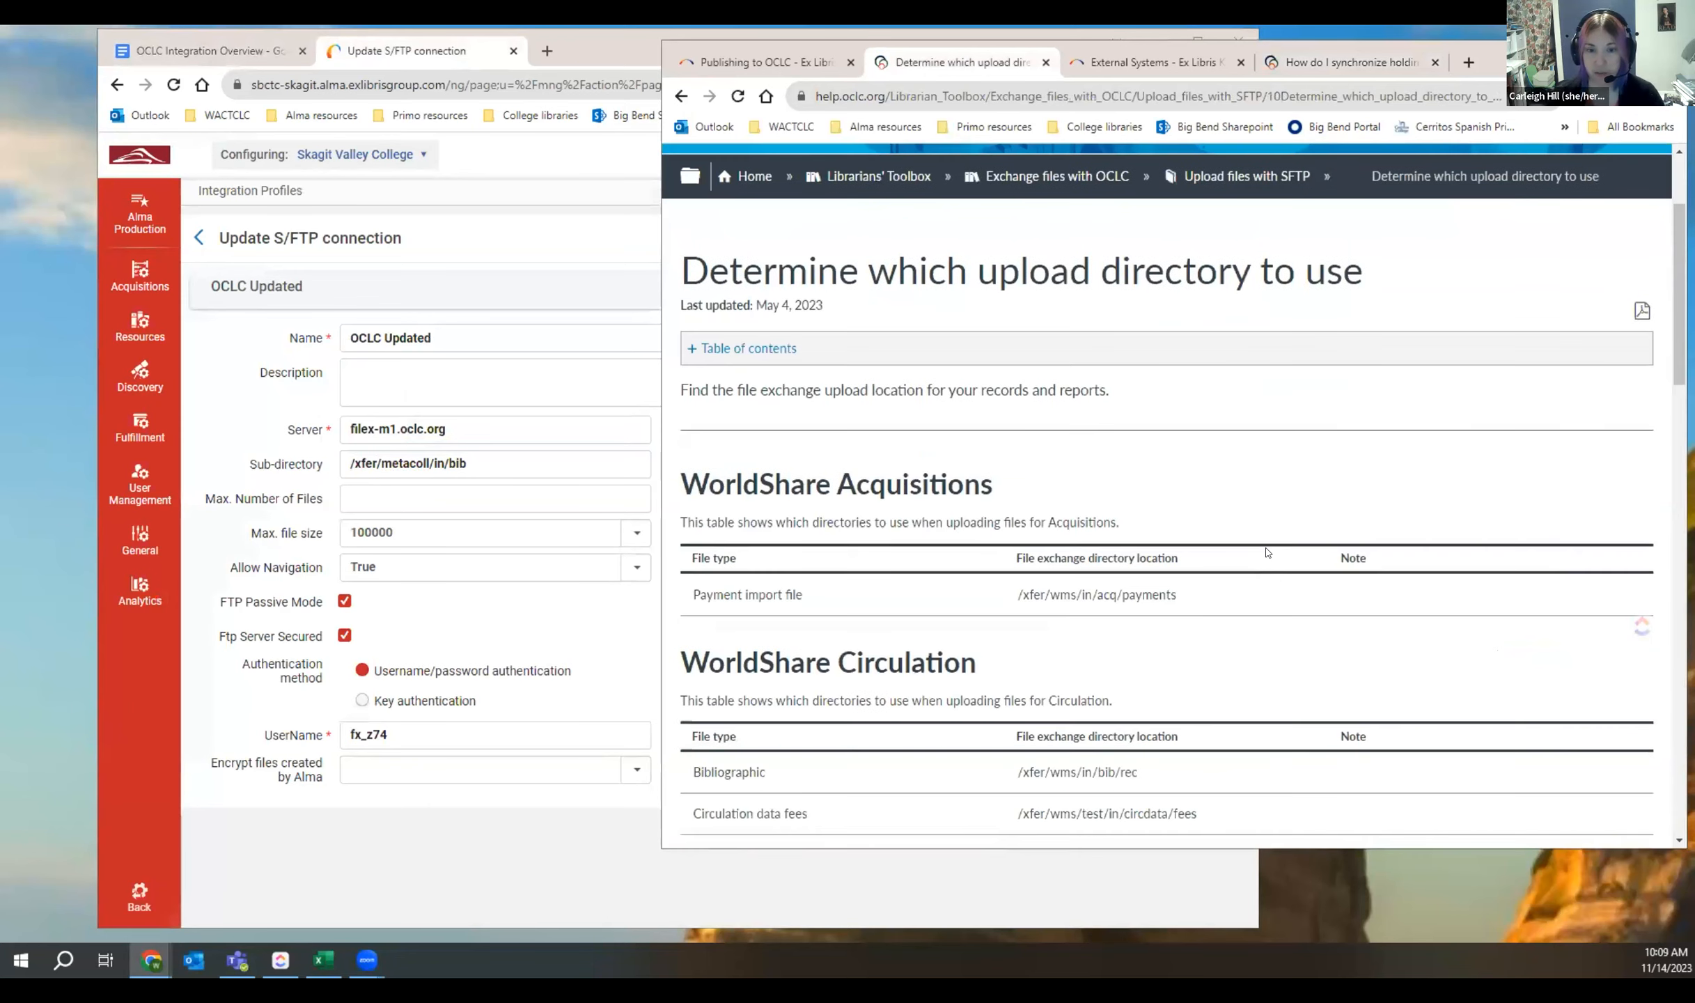
scroll(1266, 551, "down", 1)
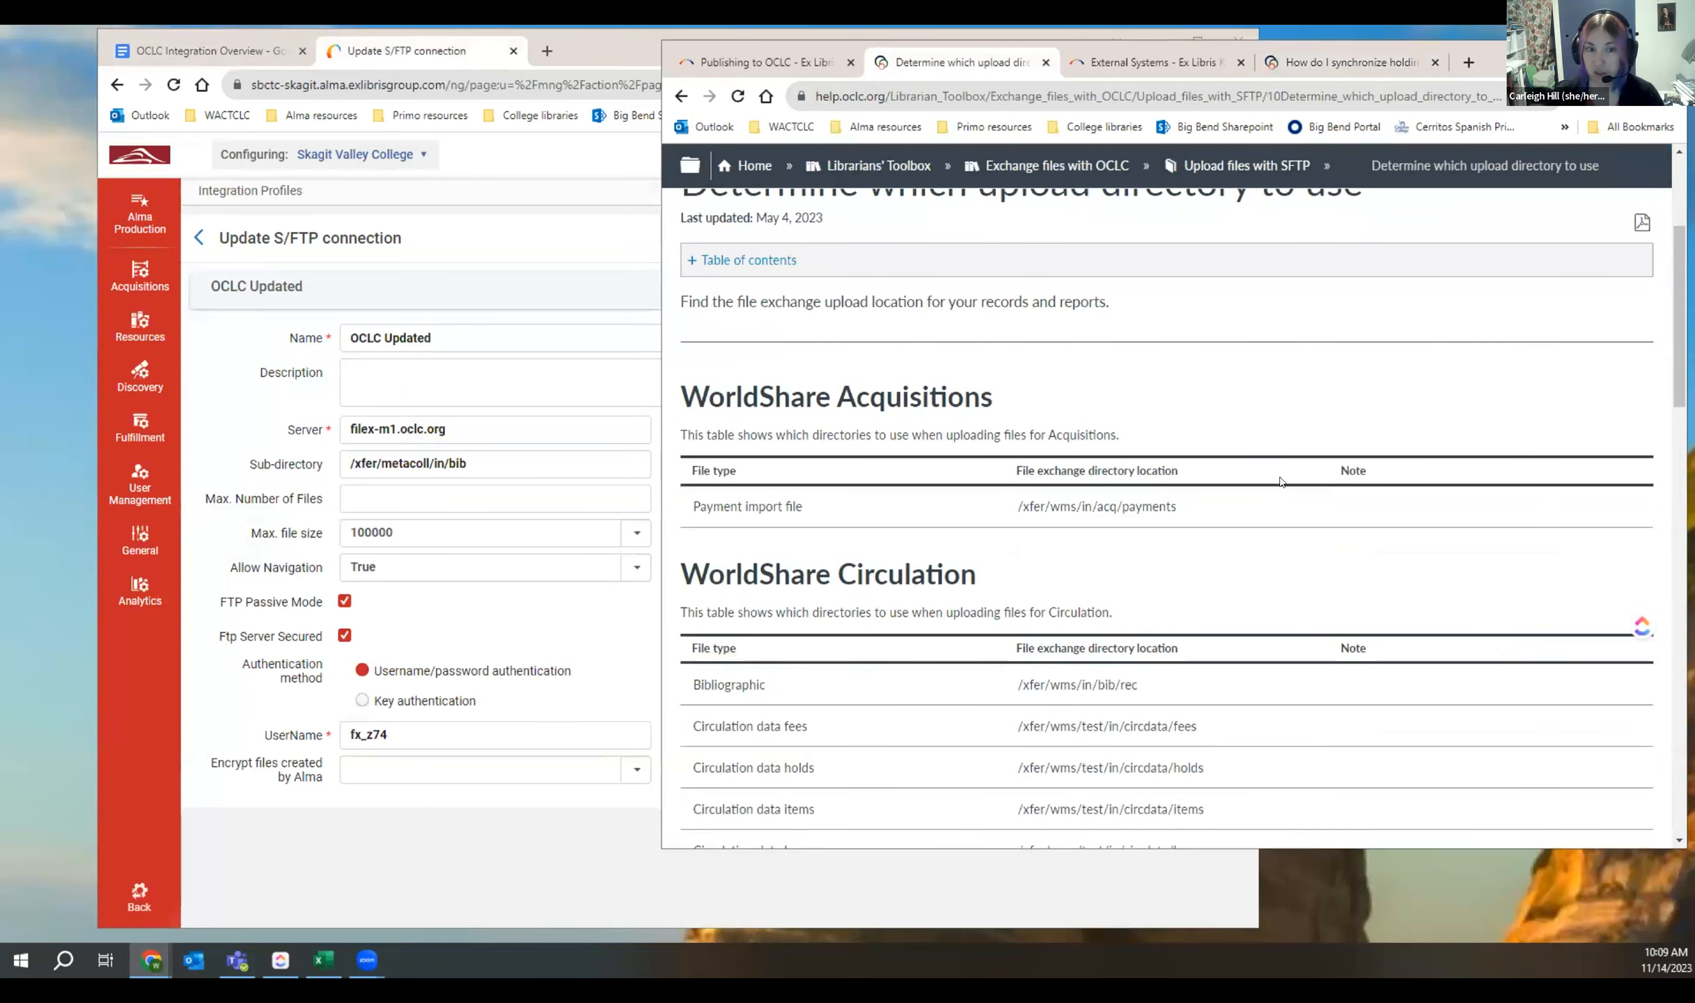
scroll(1280, 481, "down", 3)
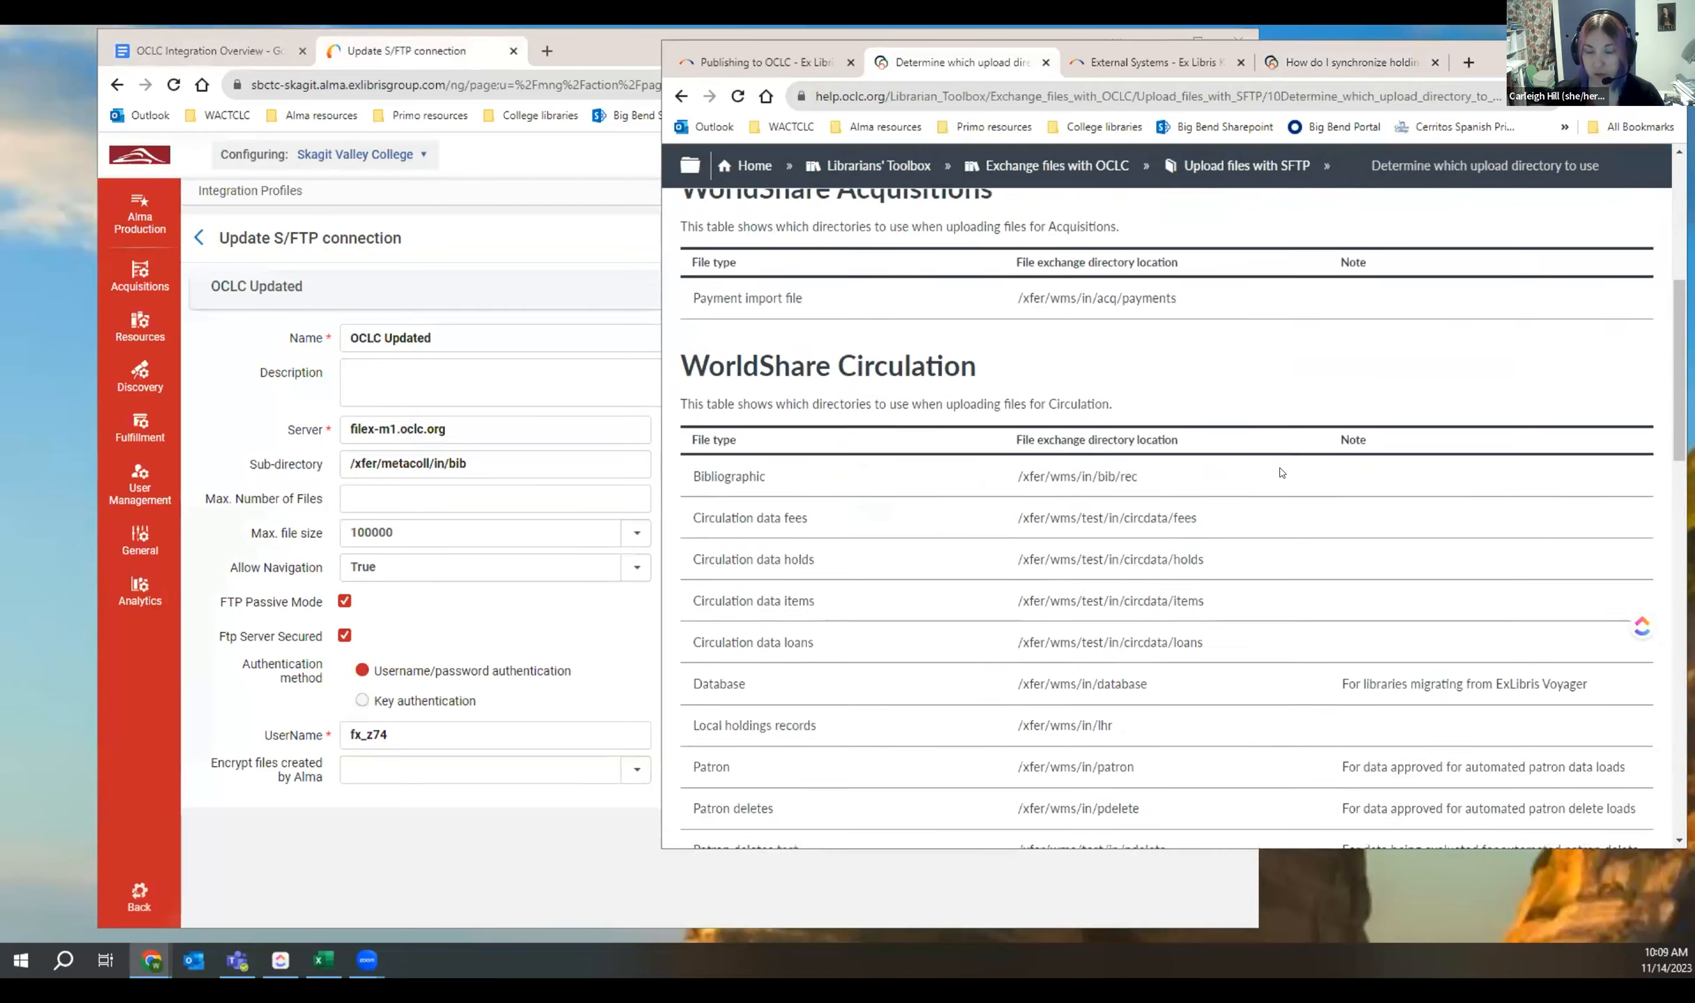
scroll(1300, 328, "down", 5)
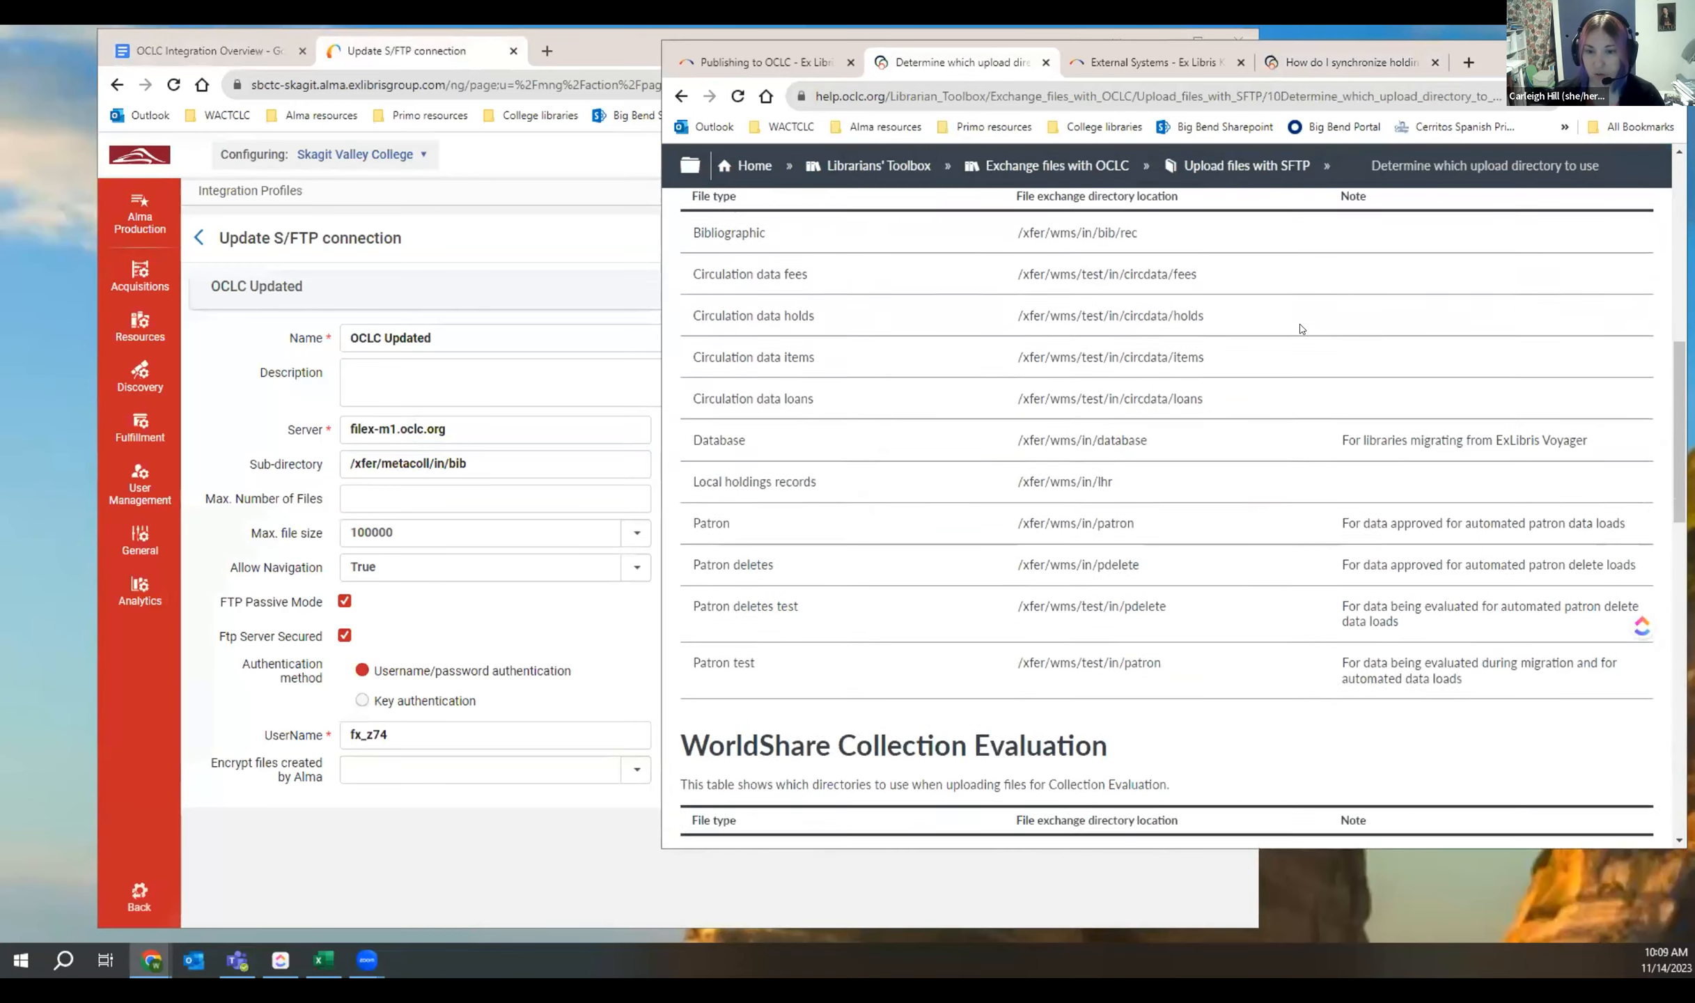
scroll(1263, 482, "down", 2)
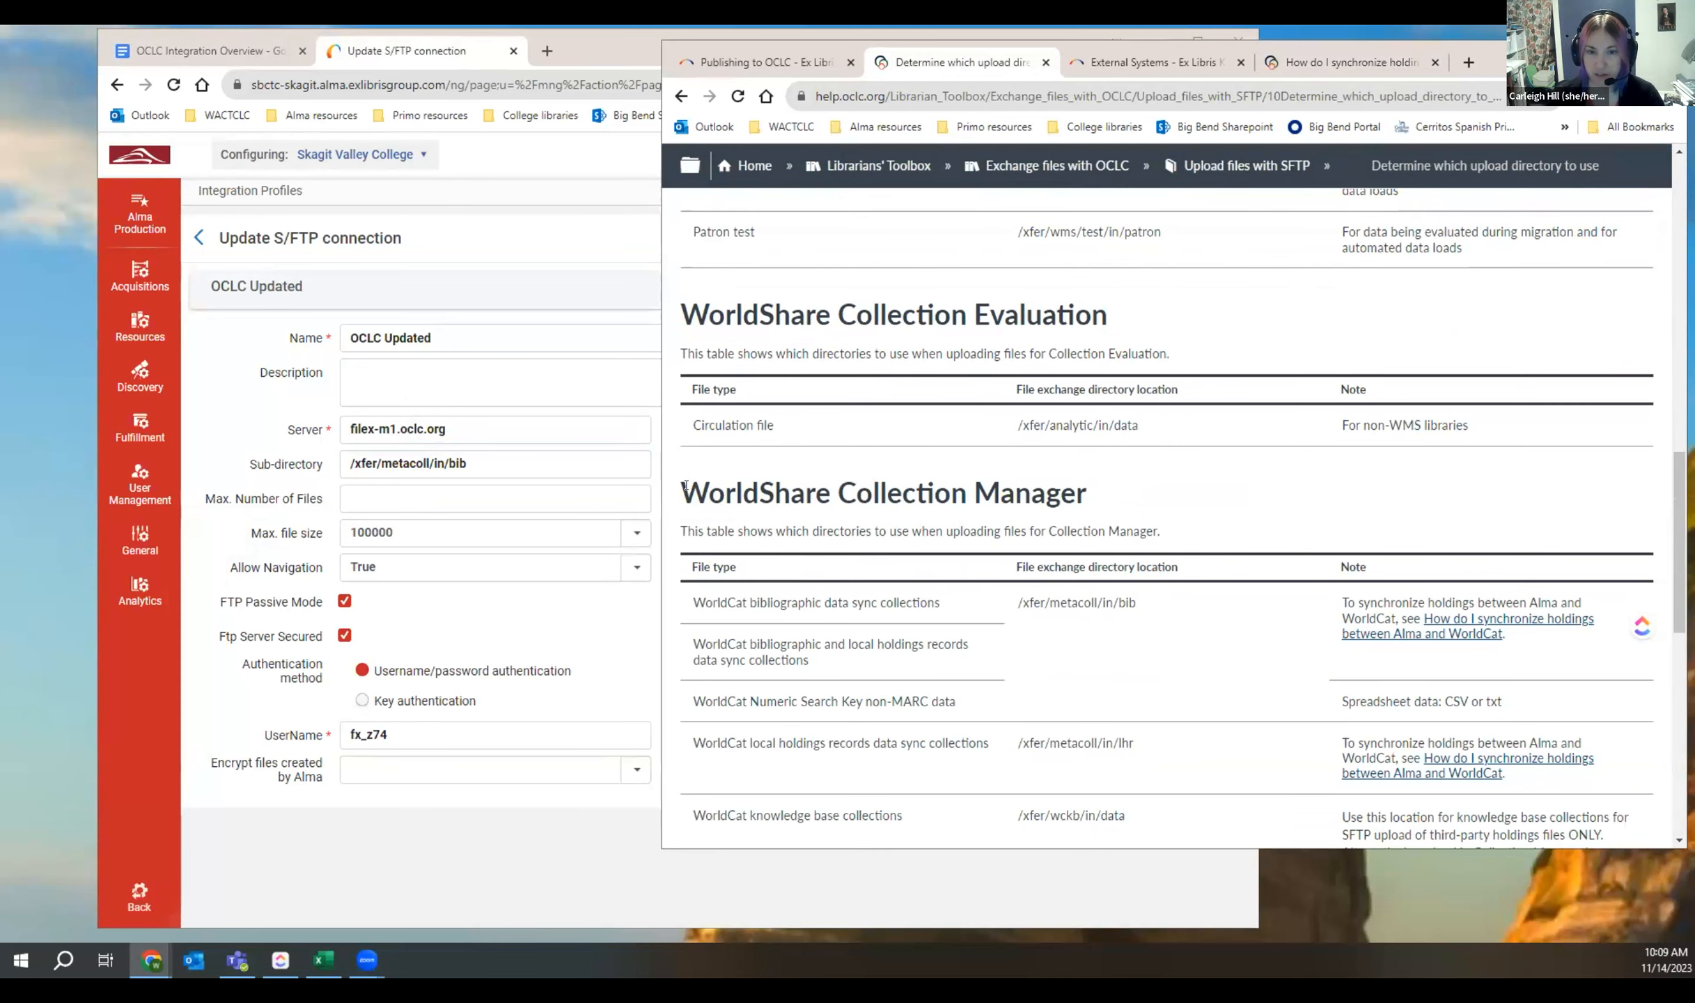
scroll(1261, 486, "down", 2)
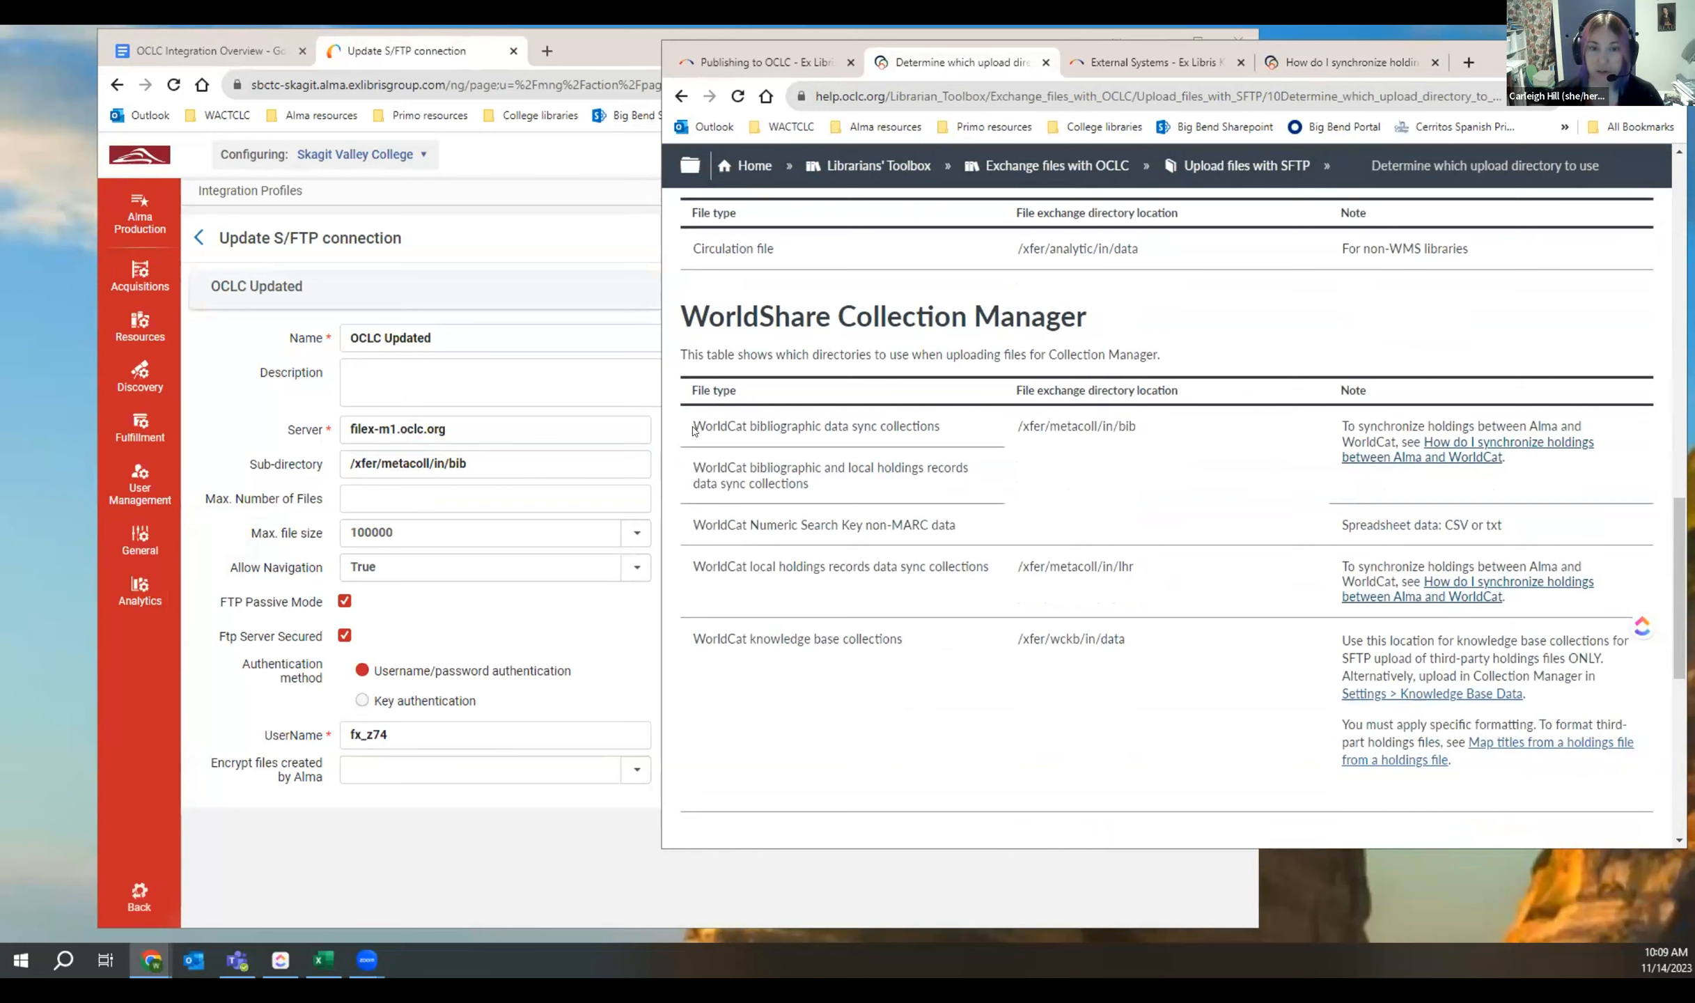
left_click_drag(689, 420, 933, 427)
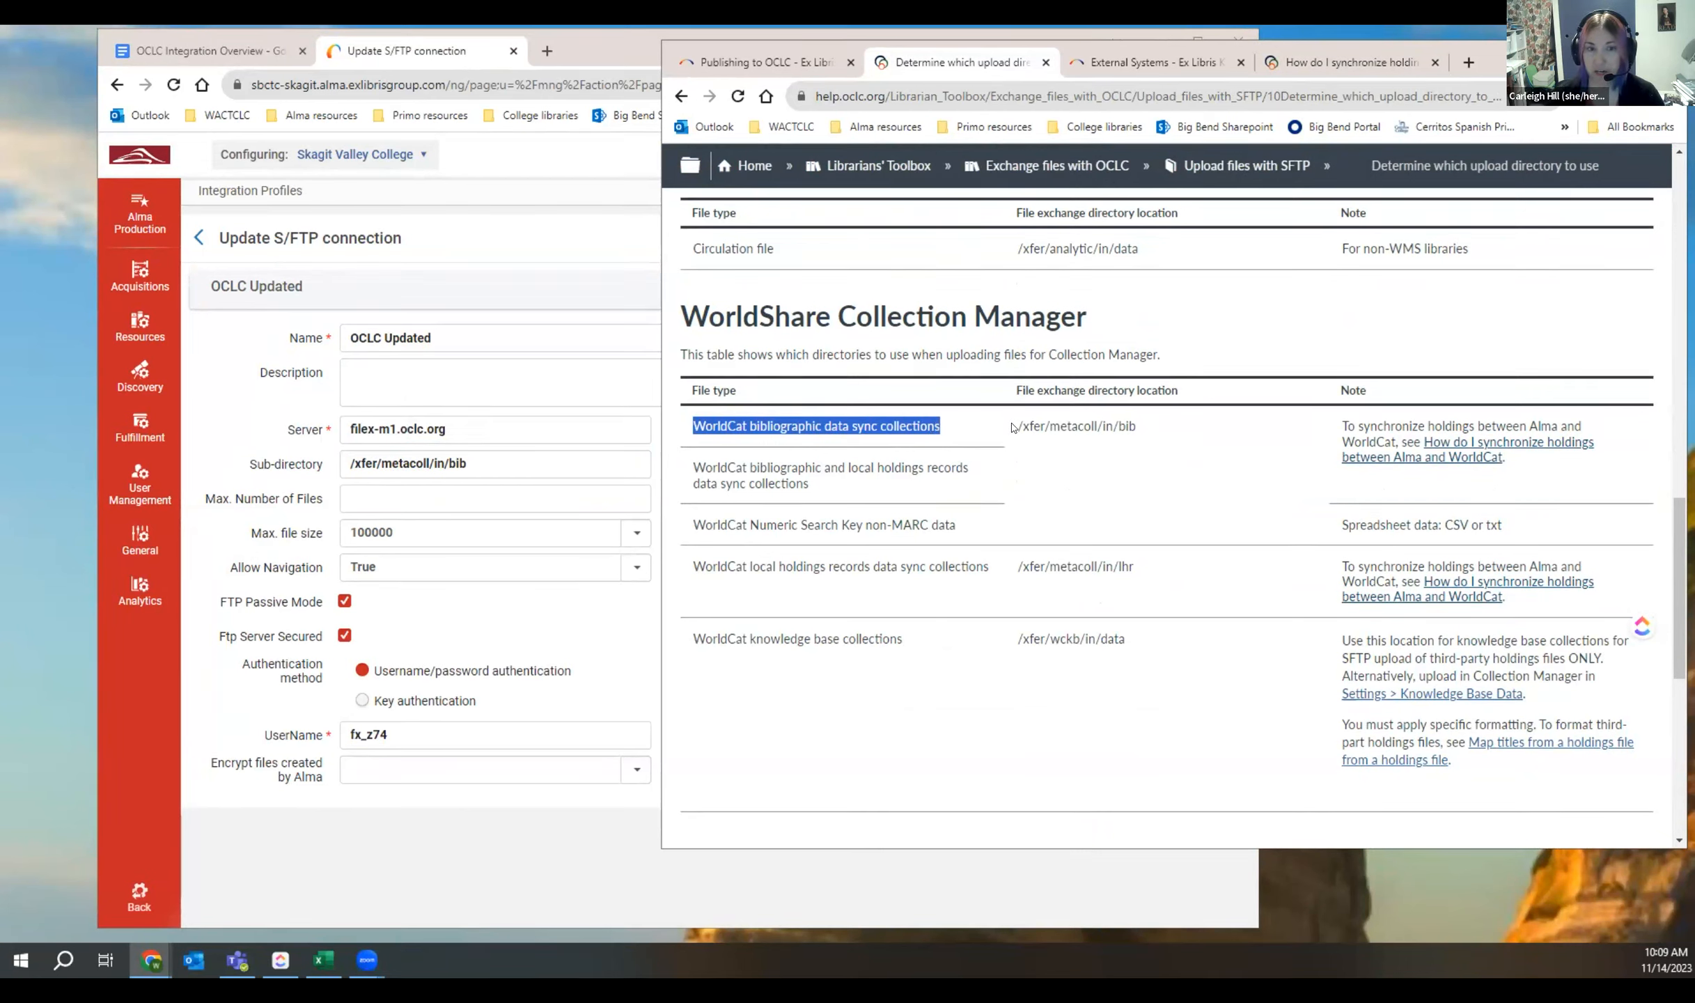
left_click_drag(1014, 427, 1140, 427)
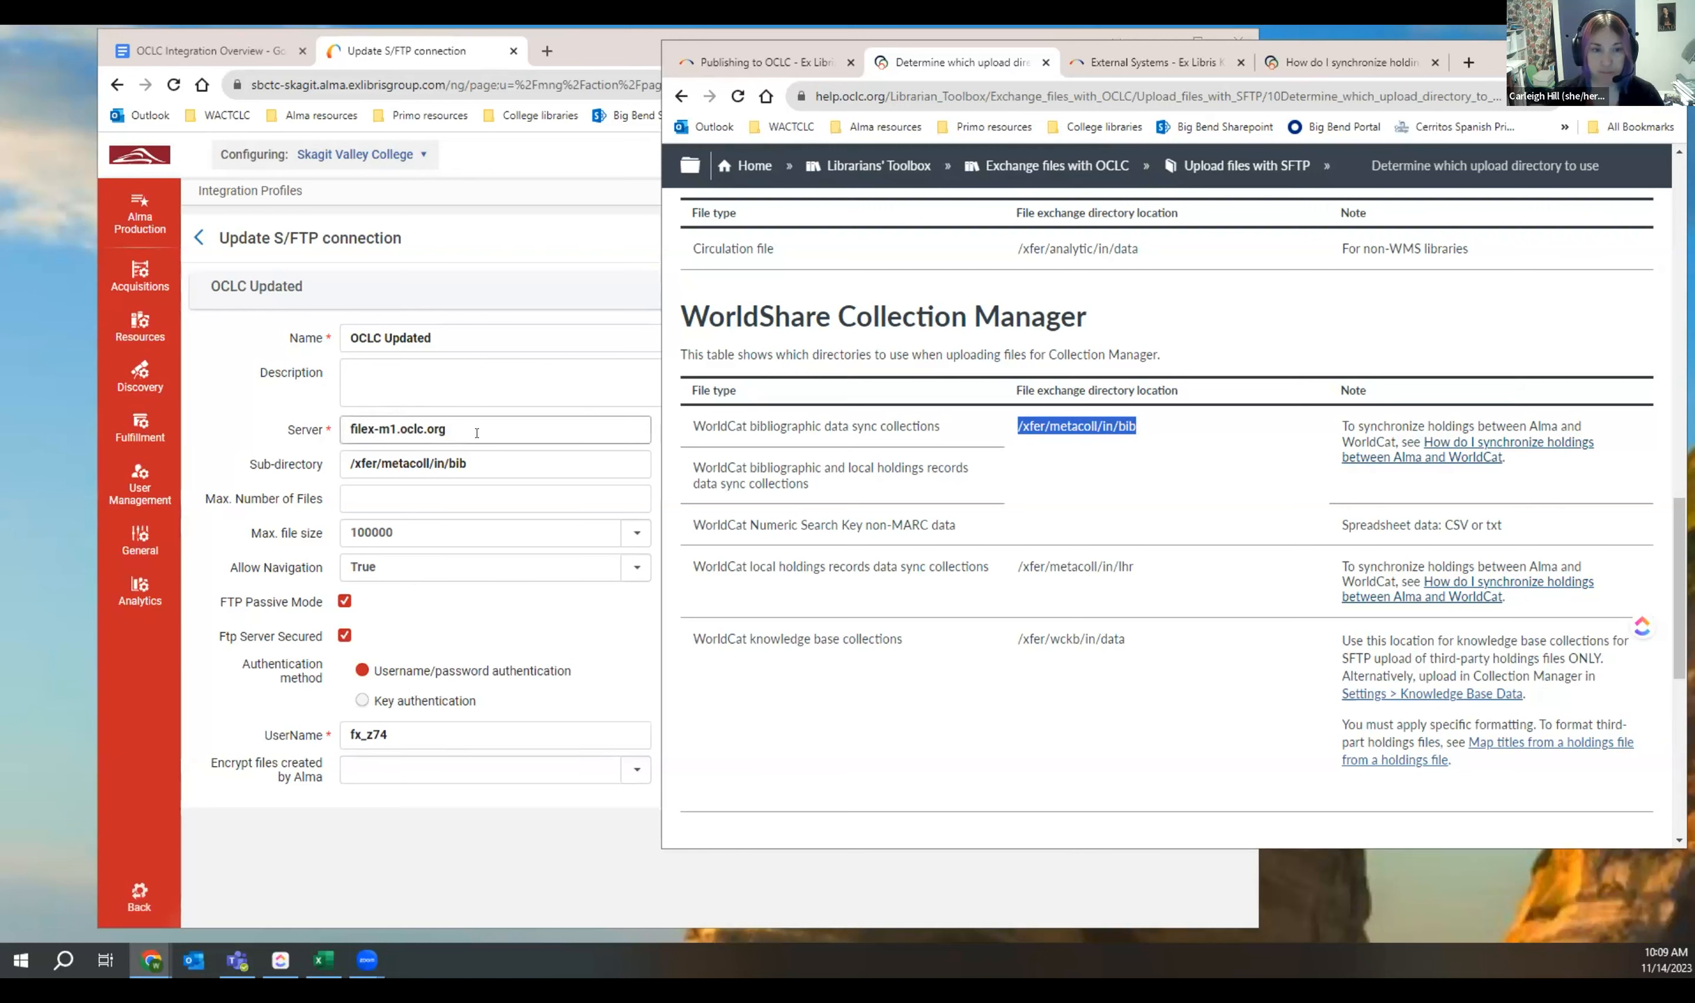
Step: Review the Alma connection's sub-directory and the fx_ prefix of its username
left_click(459, 463)
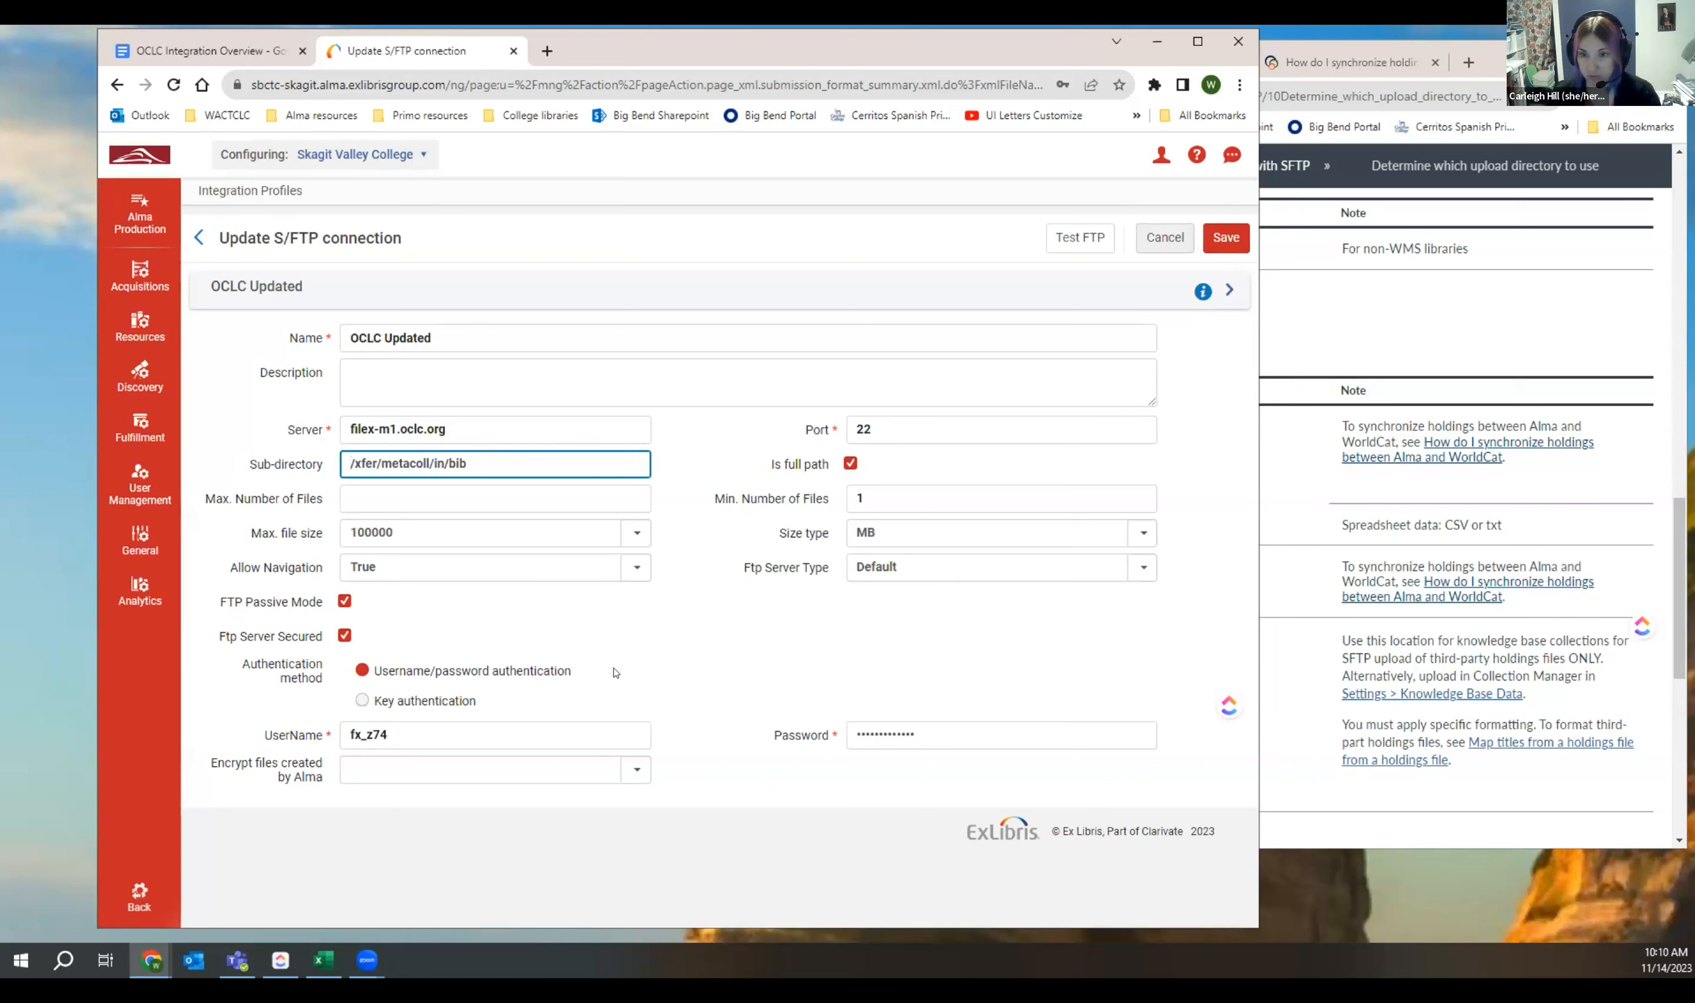
double_click(363, 731)
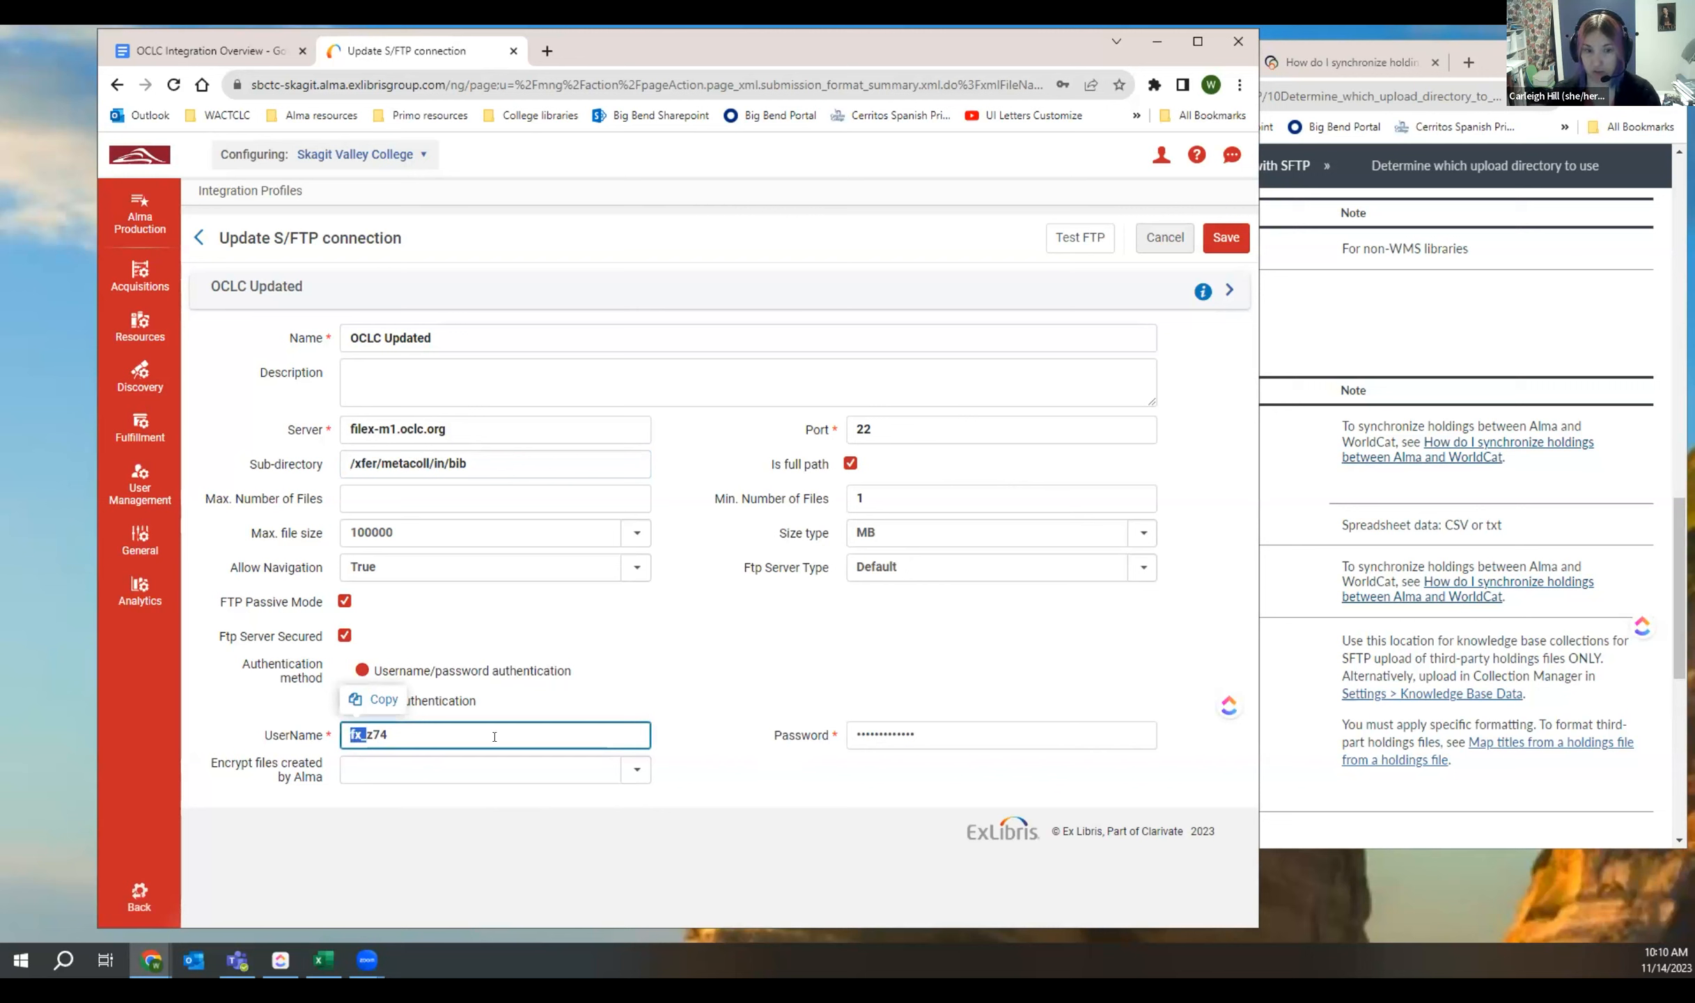
left_click(410, 731)
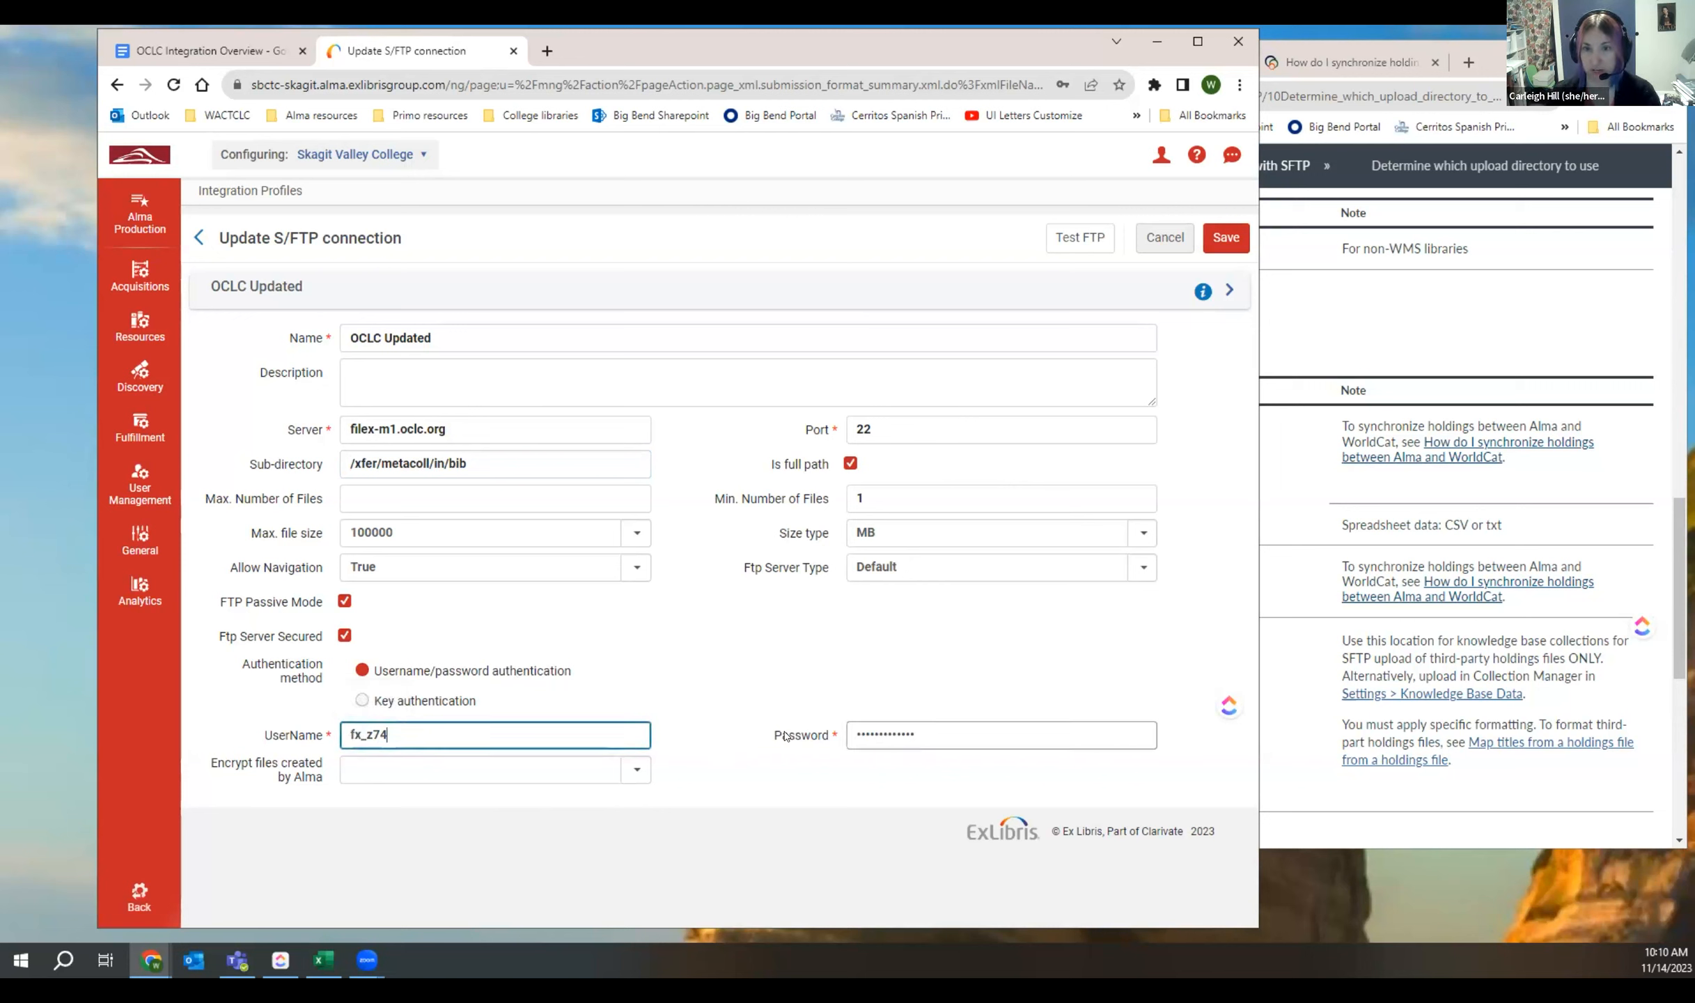
Step: Test the OCLC Updated S/FTP connection and save it, returning to the main Alma area
left_click(1078, 237)
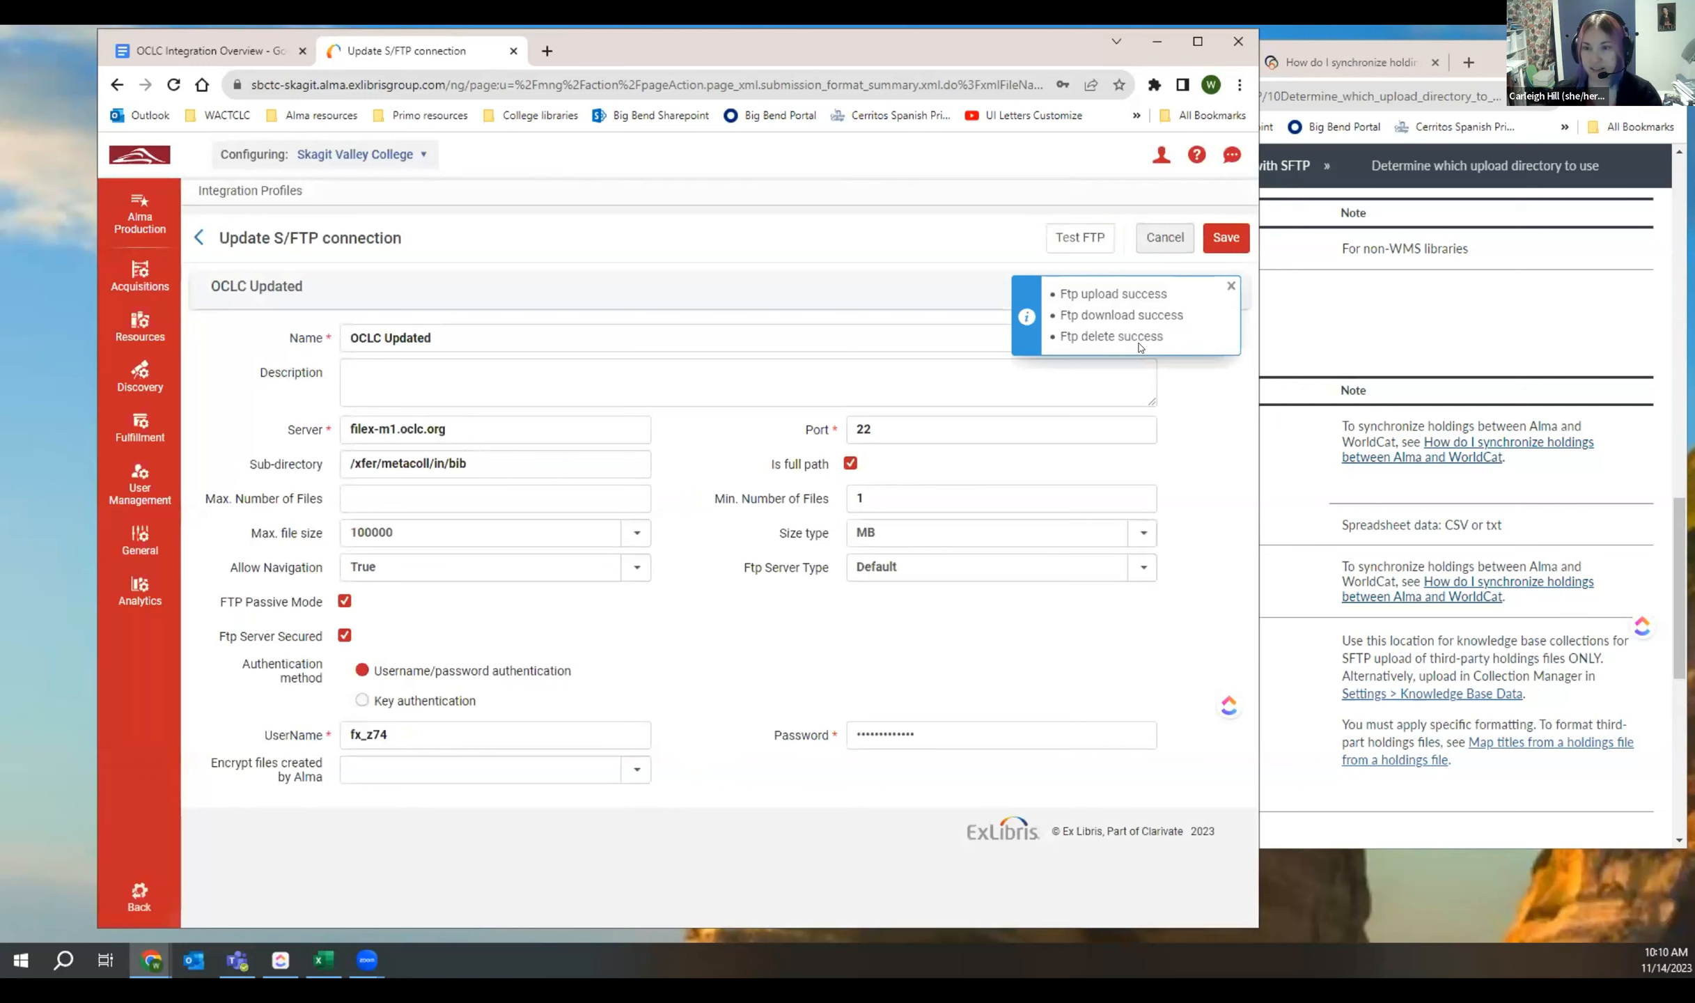
left_click(1233, 240)
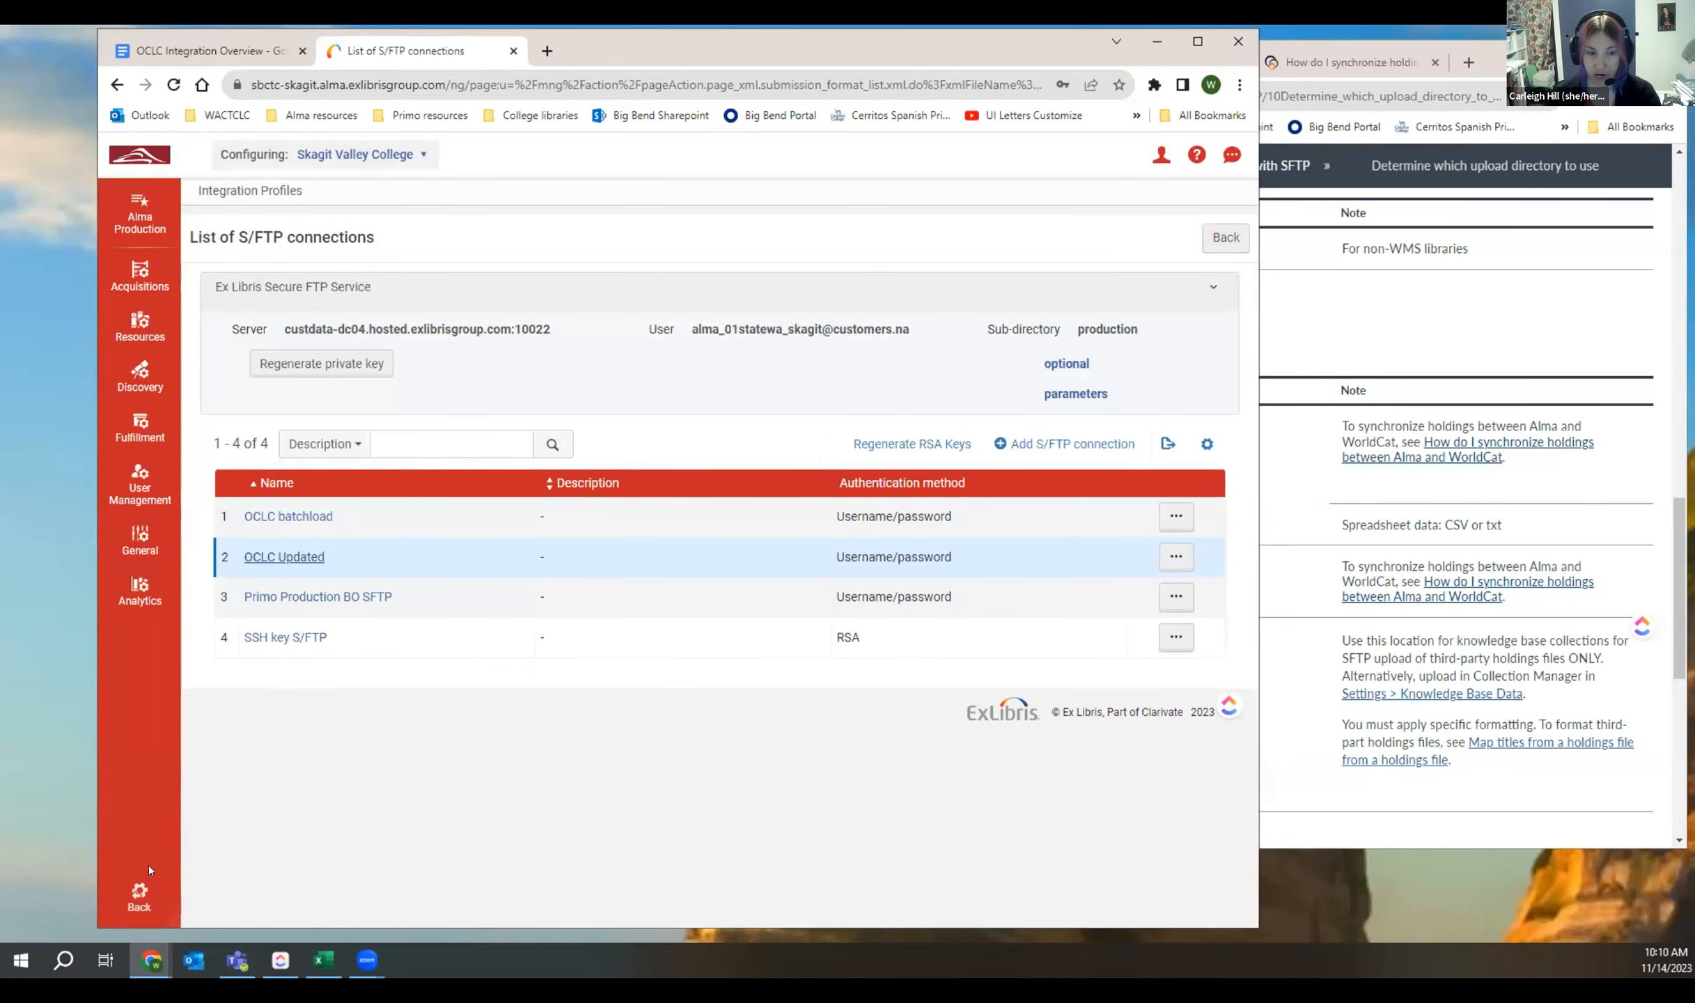
left_click(138, 901)
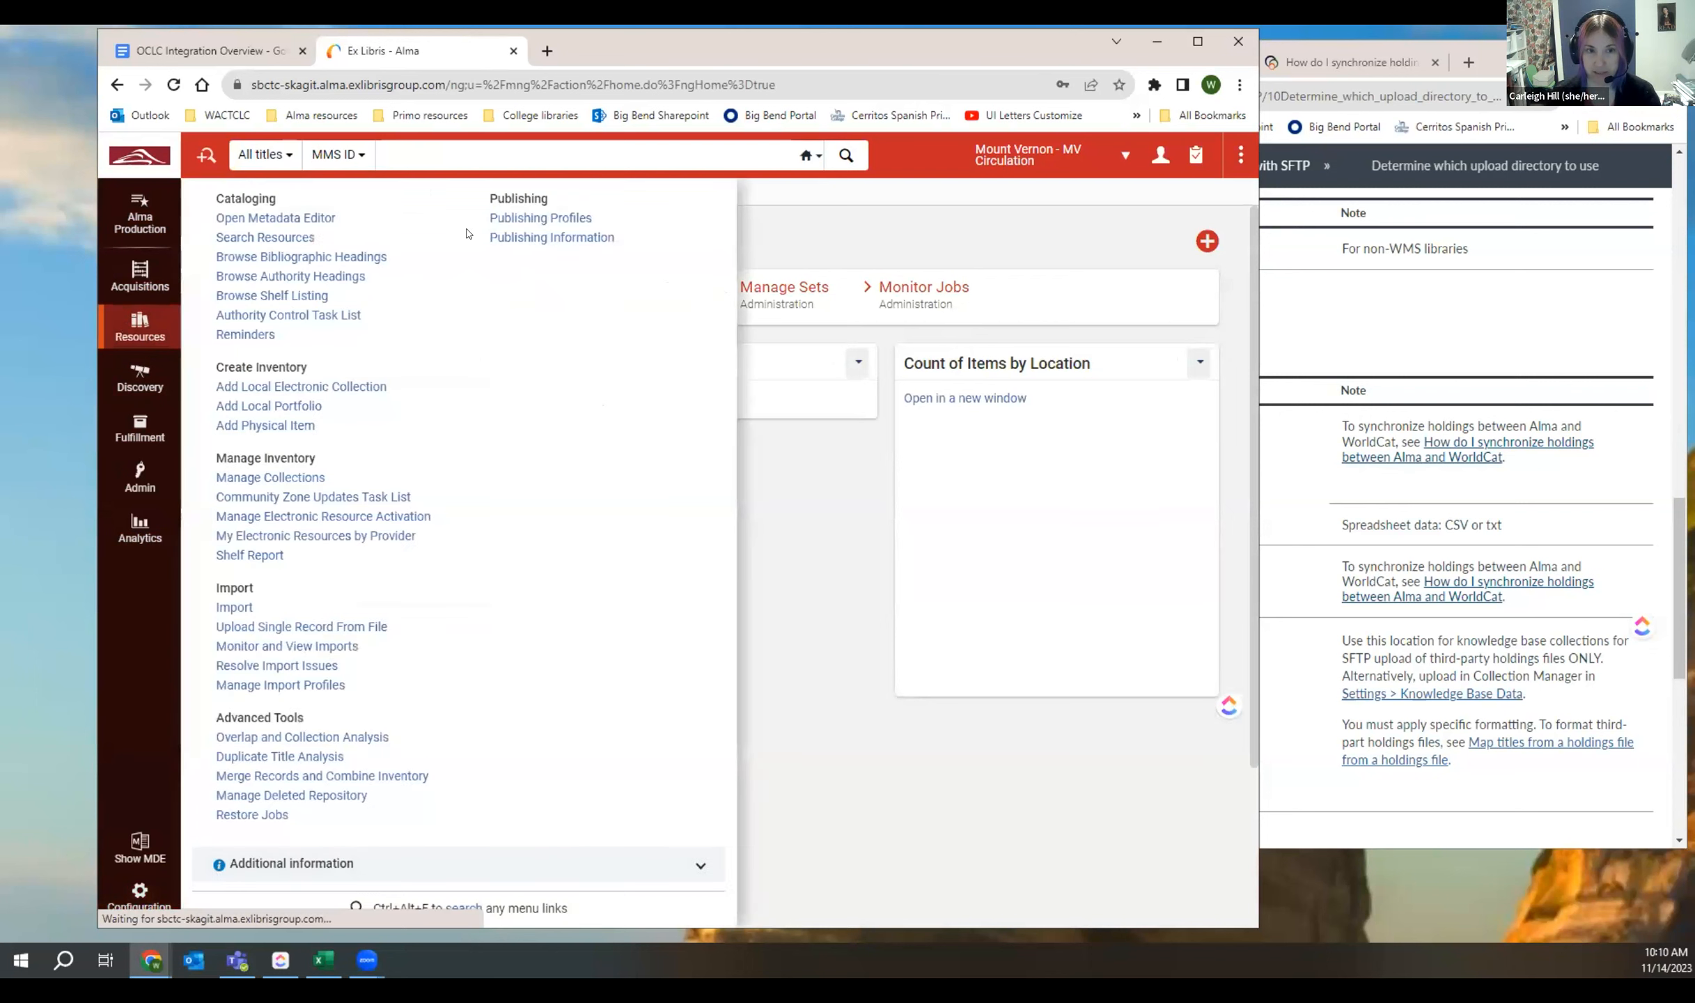
Step: Open the institution's "Publish bibliographic record (DataSync) to OCLC" publishing profile for editing
left_click(546, 220)
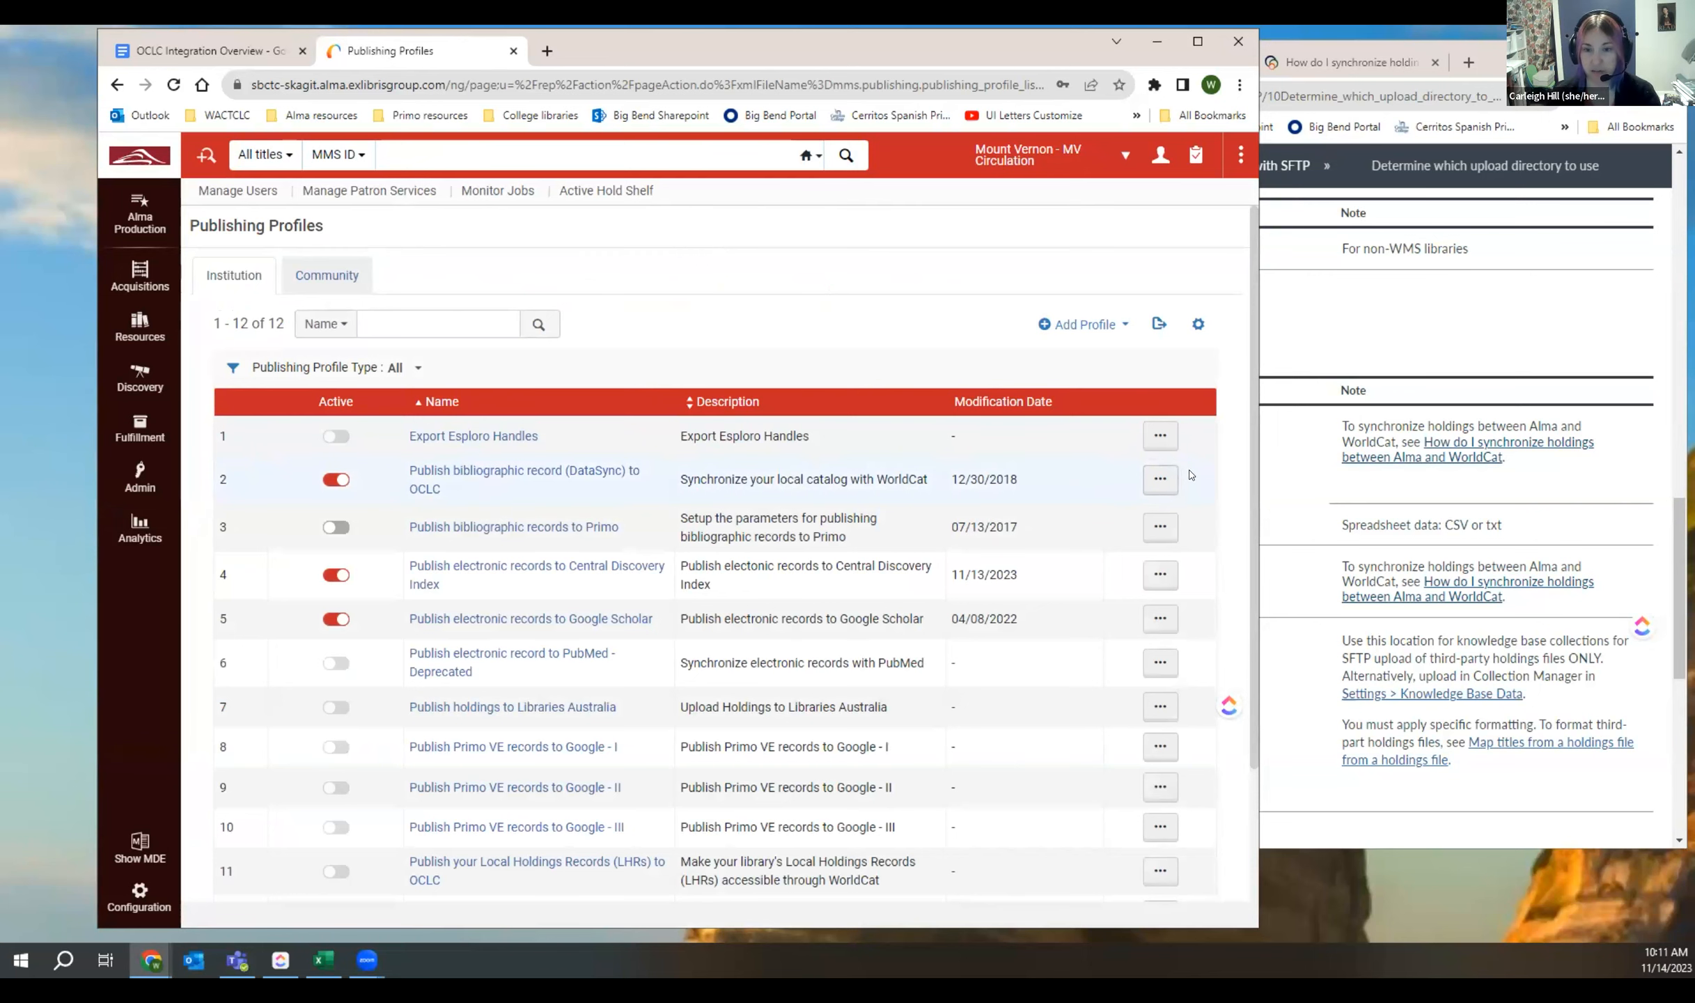
left_click(1160, 479)
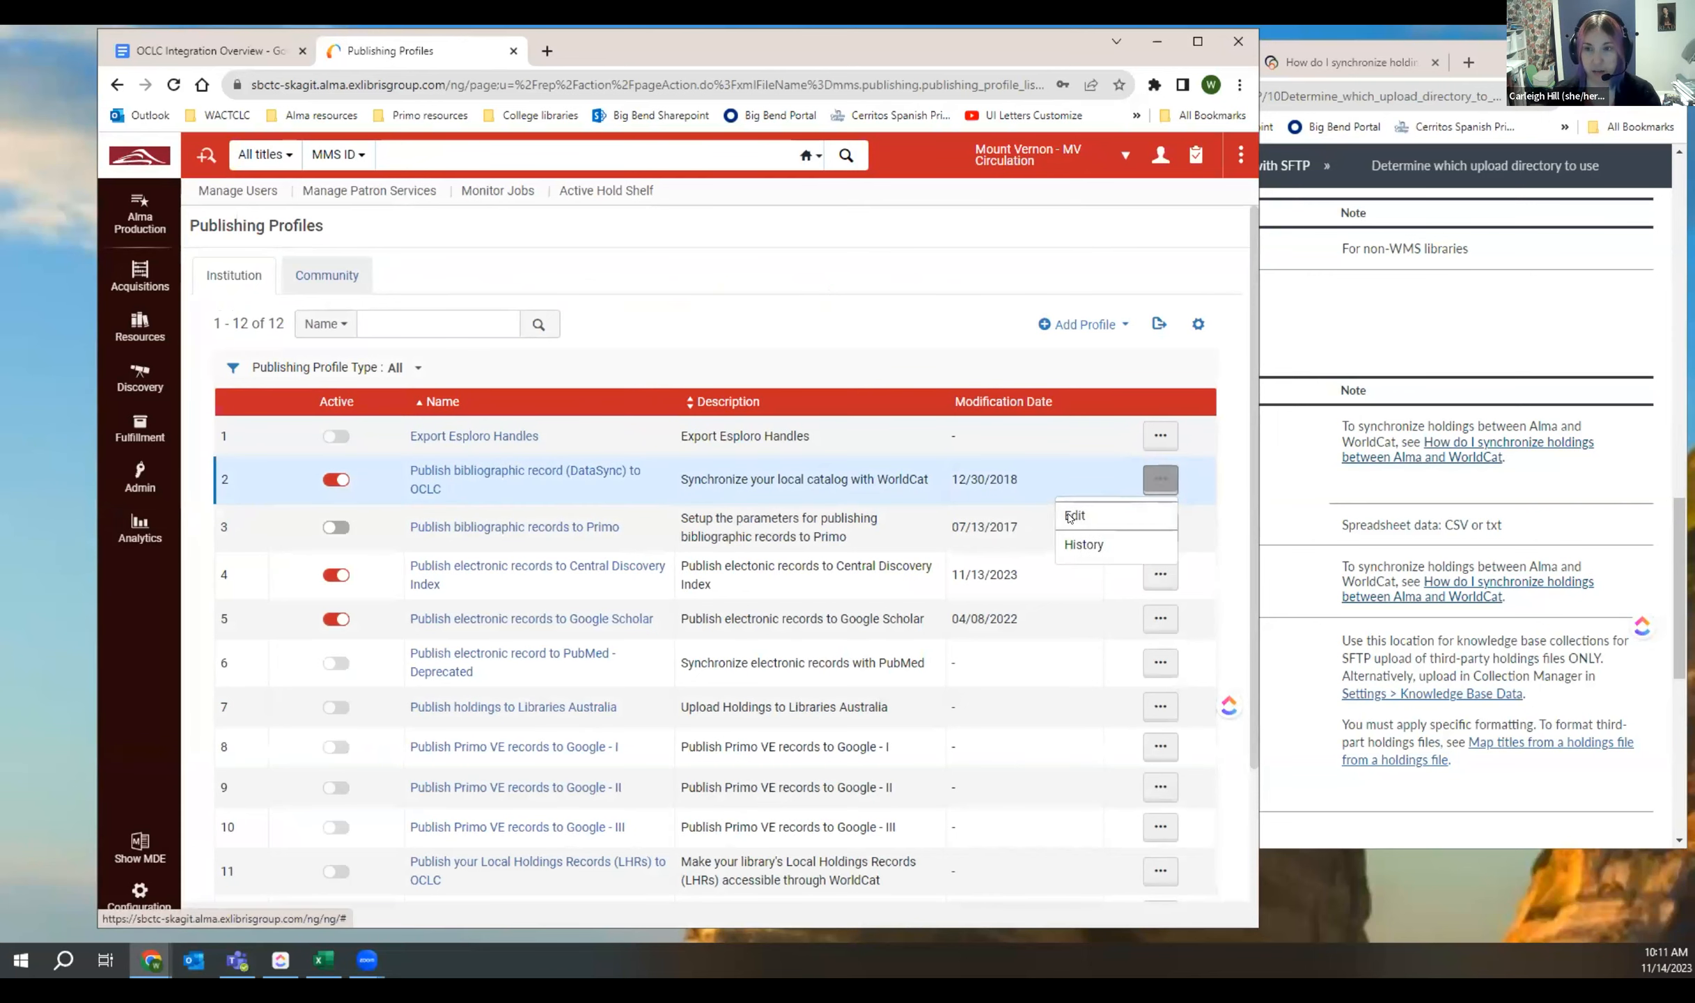
left_click(1073, 516)
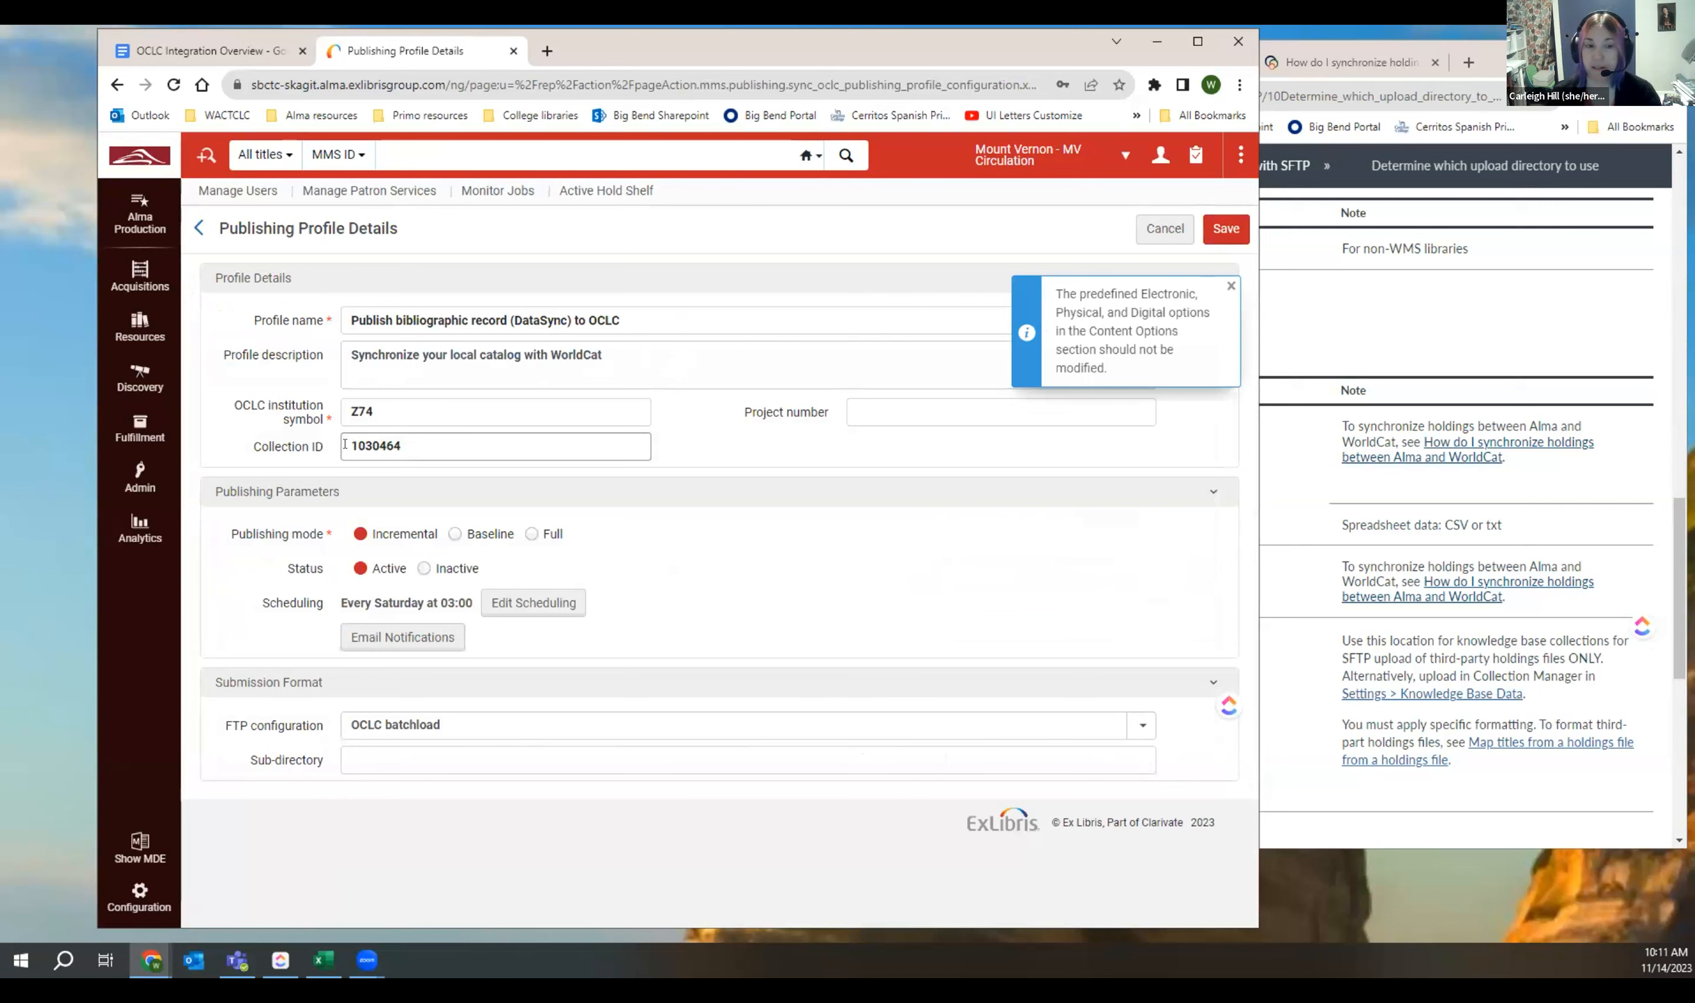
Step: Check the profile's collection ID against the Data Sync collection notes in the OCLC Integration Overview document, returning to the expanded profile form
double_click(428, 449)
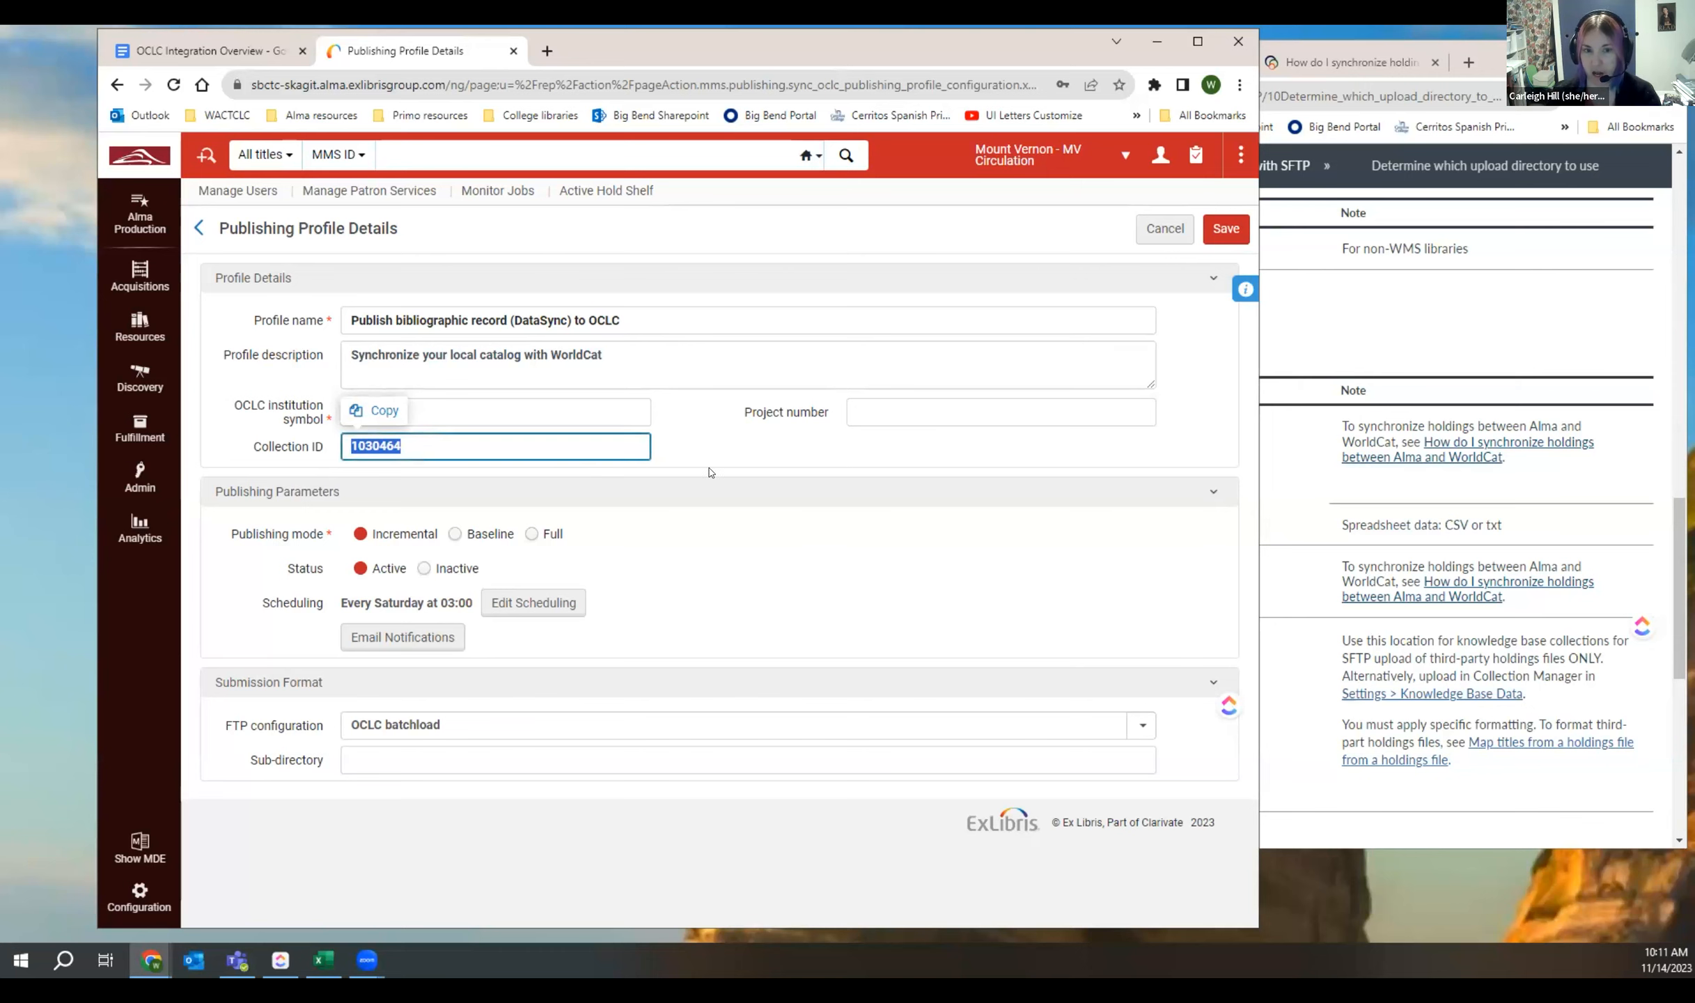
left_click(774, 490)
left_click(246, 56)
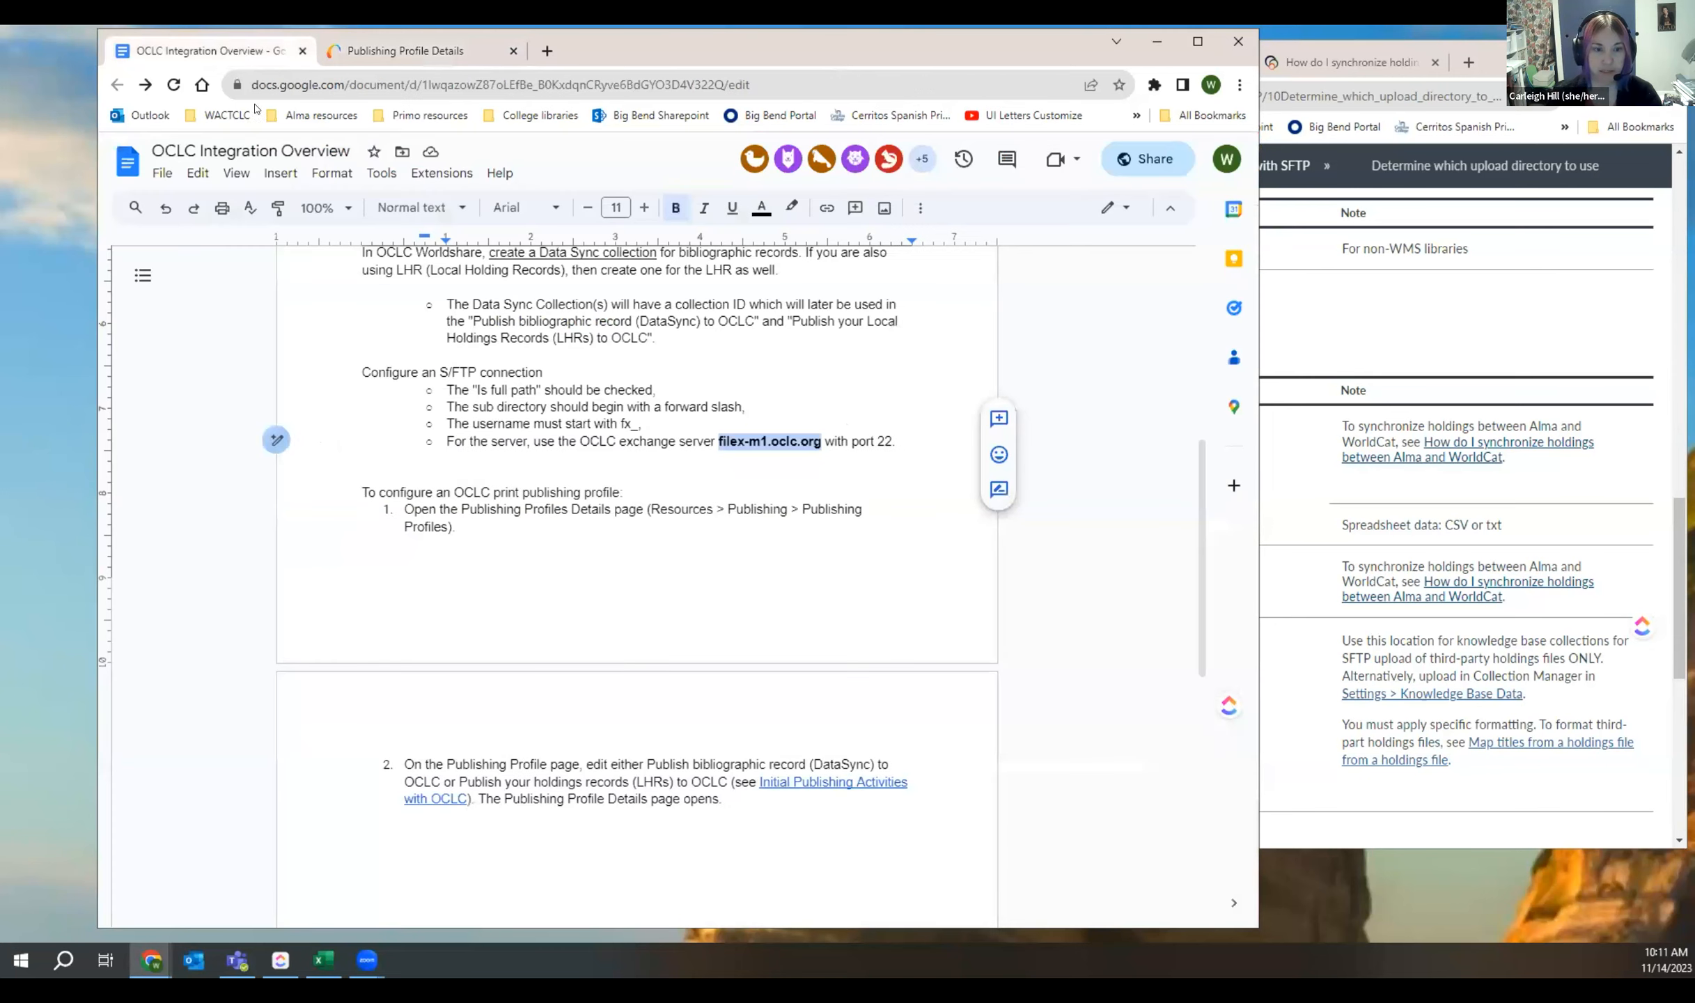
scroll(519, 427, "up", 1)
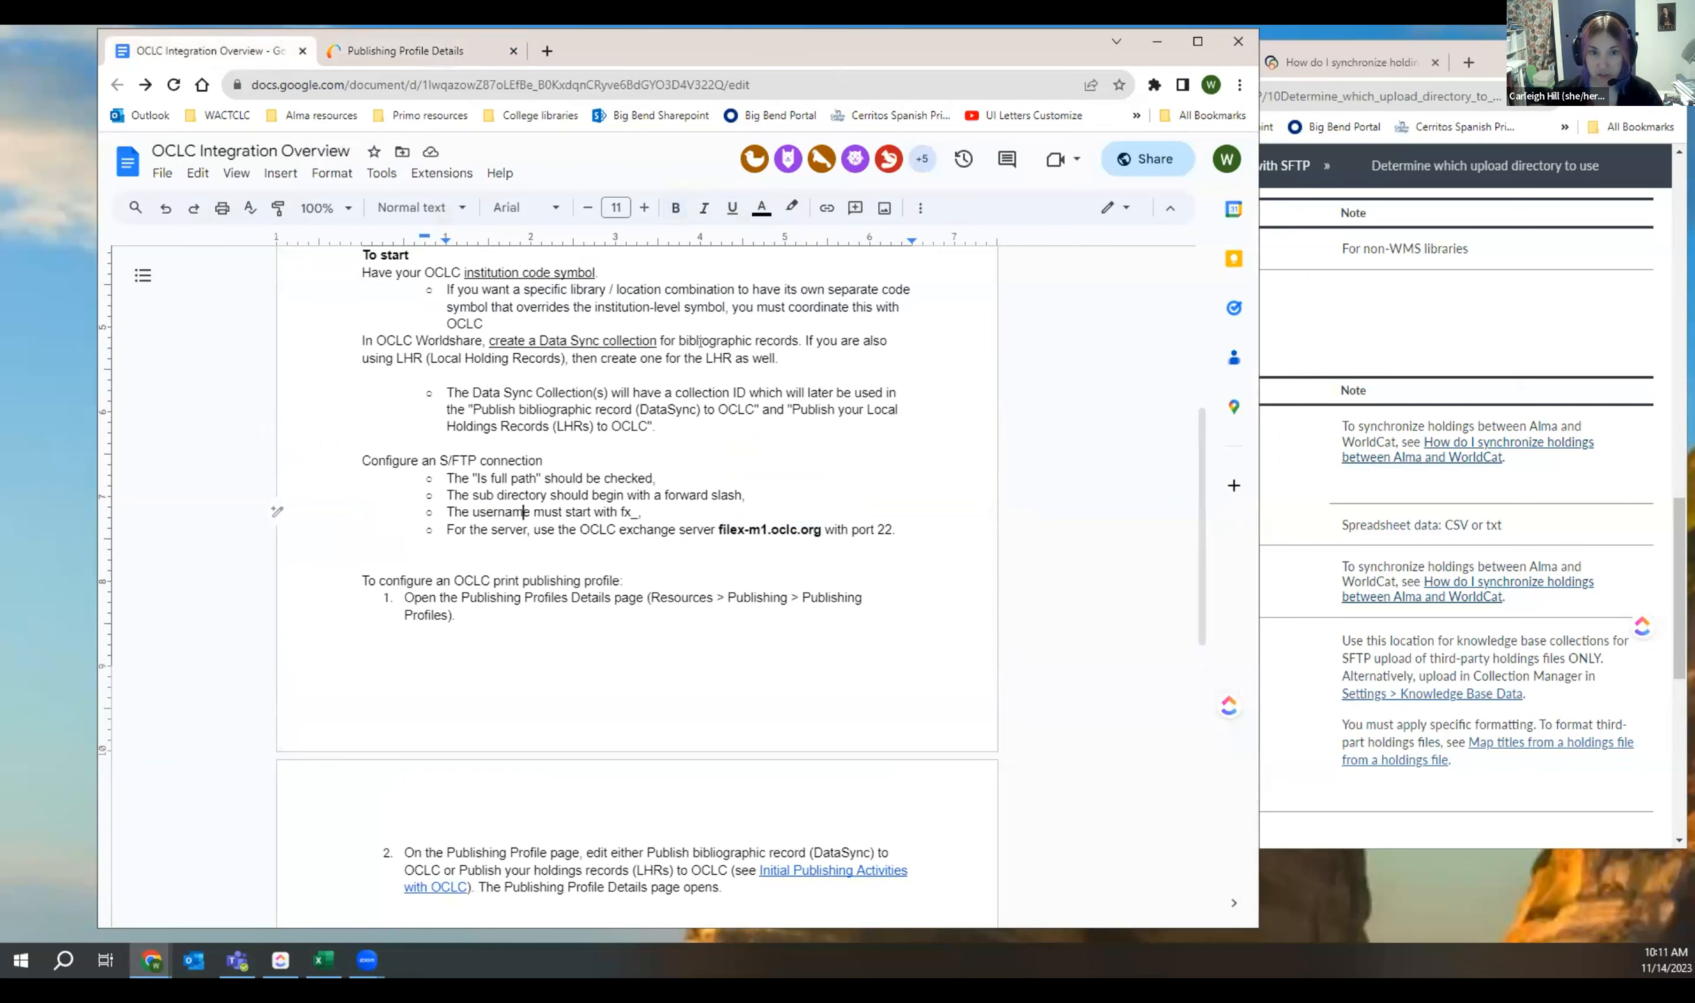
left_click(428, 50)
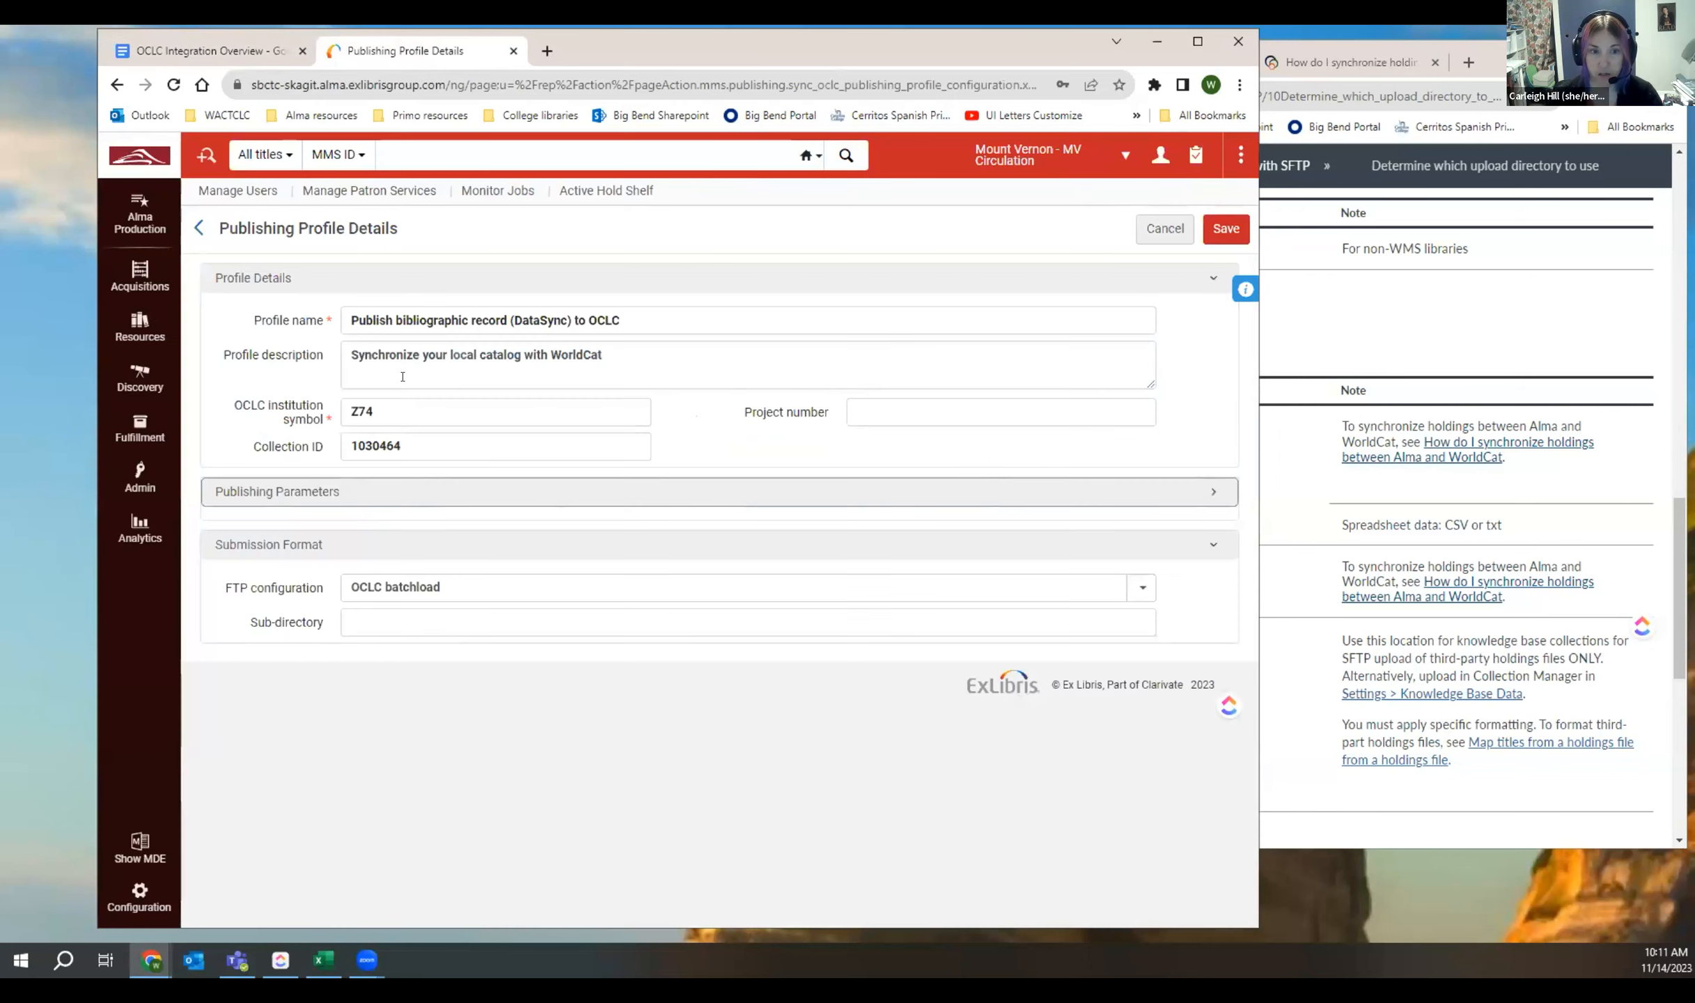
left_click(1211, 495)
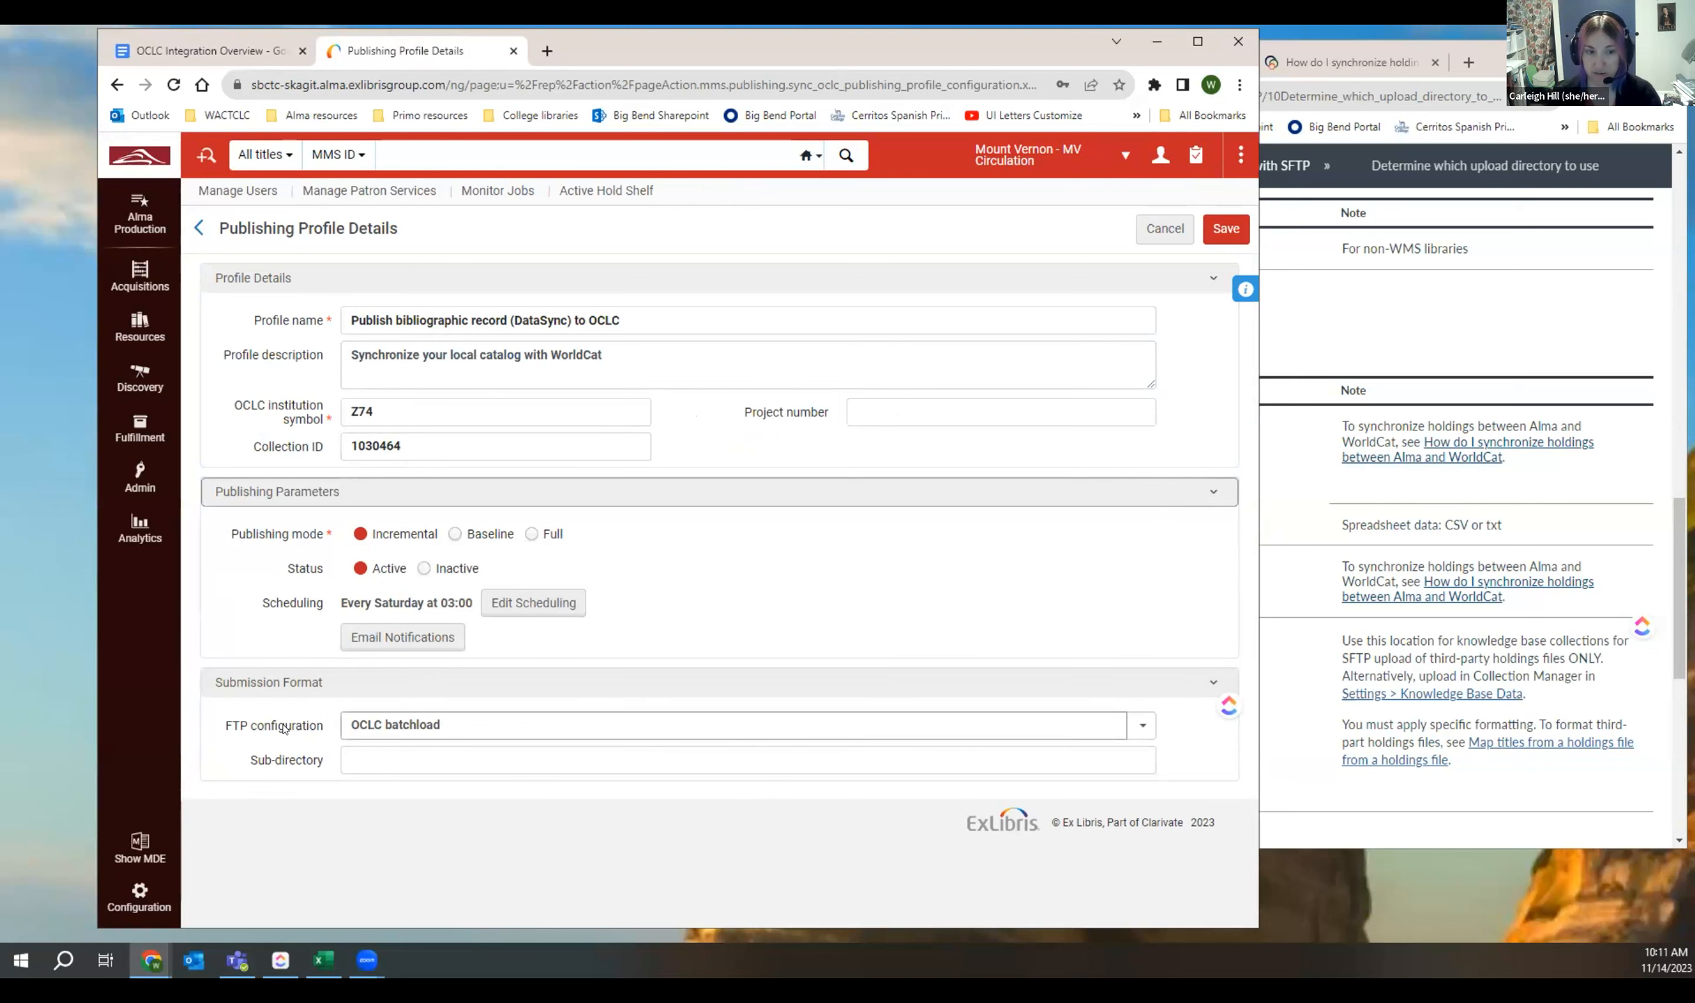
Step: Set the profile's FTP configuration to OCLC Updated and save the publishing profile
left_click(1110, 725)
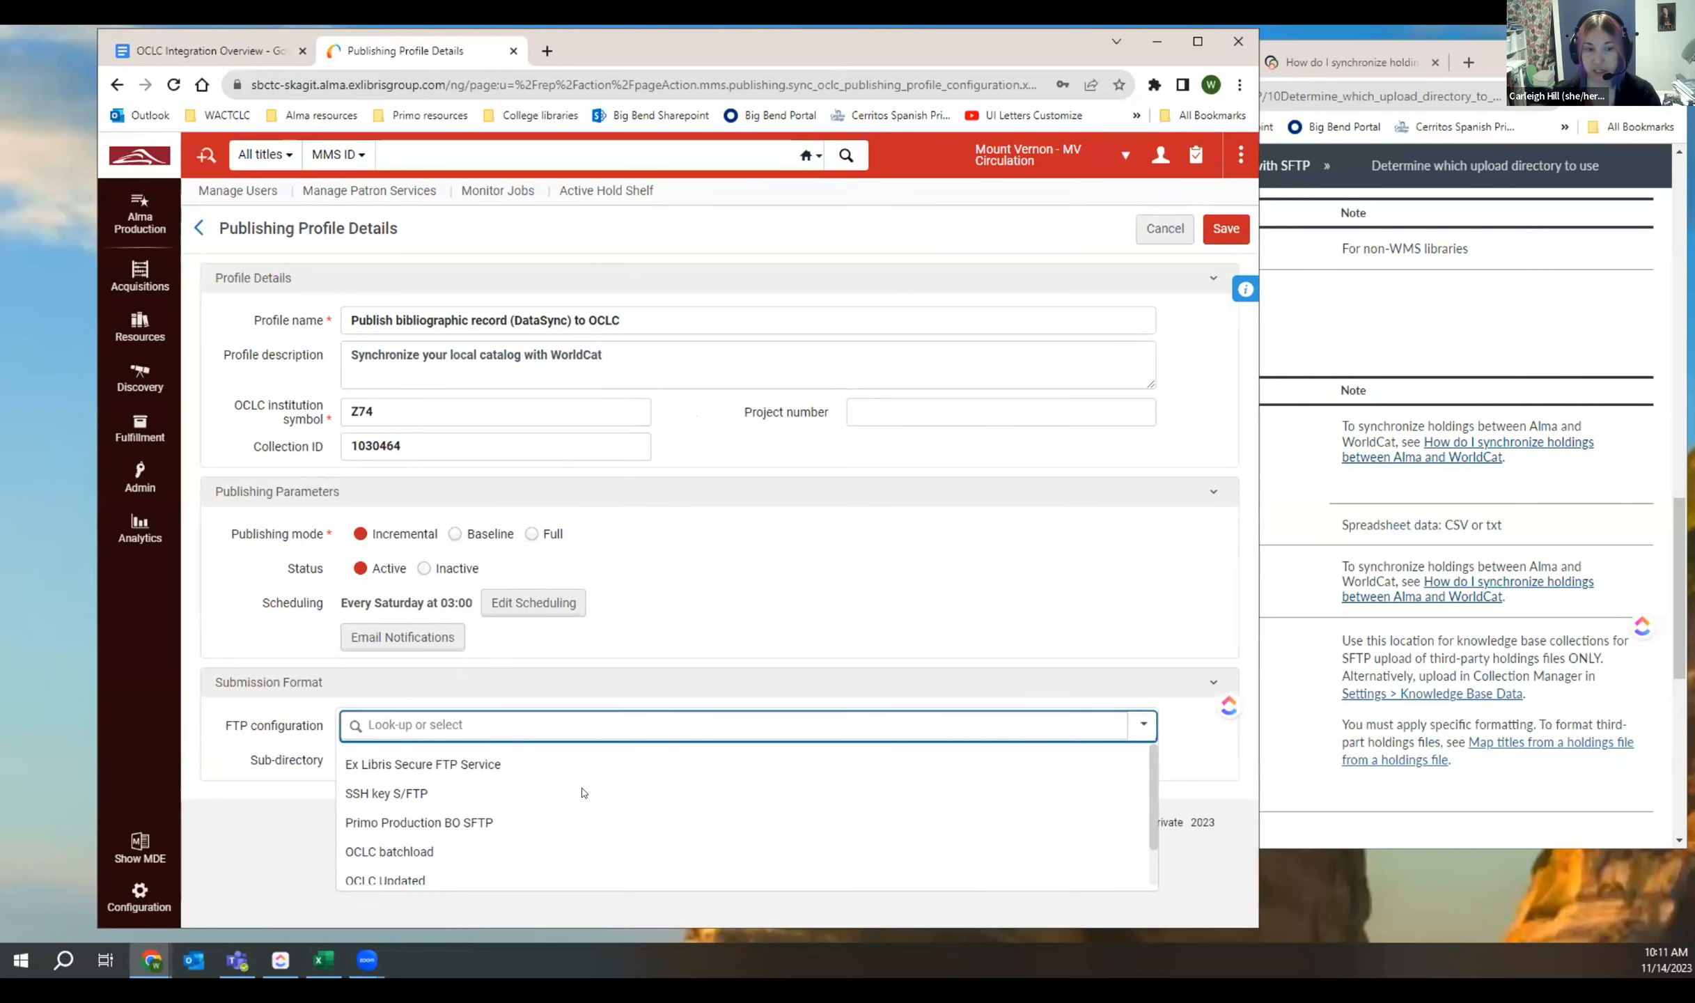
scroll(524, 868, "down", 1)
left_click(524, 877)
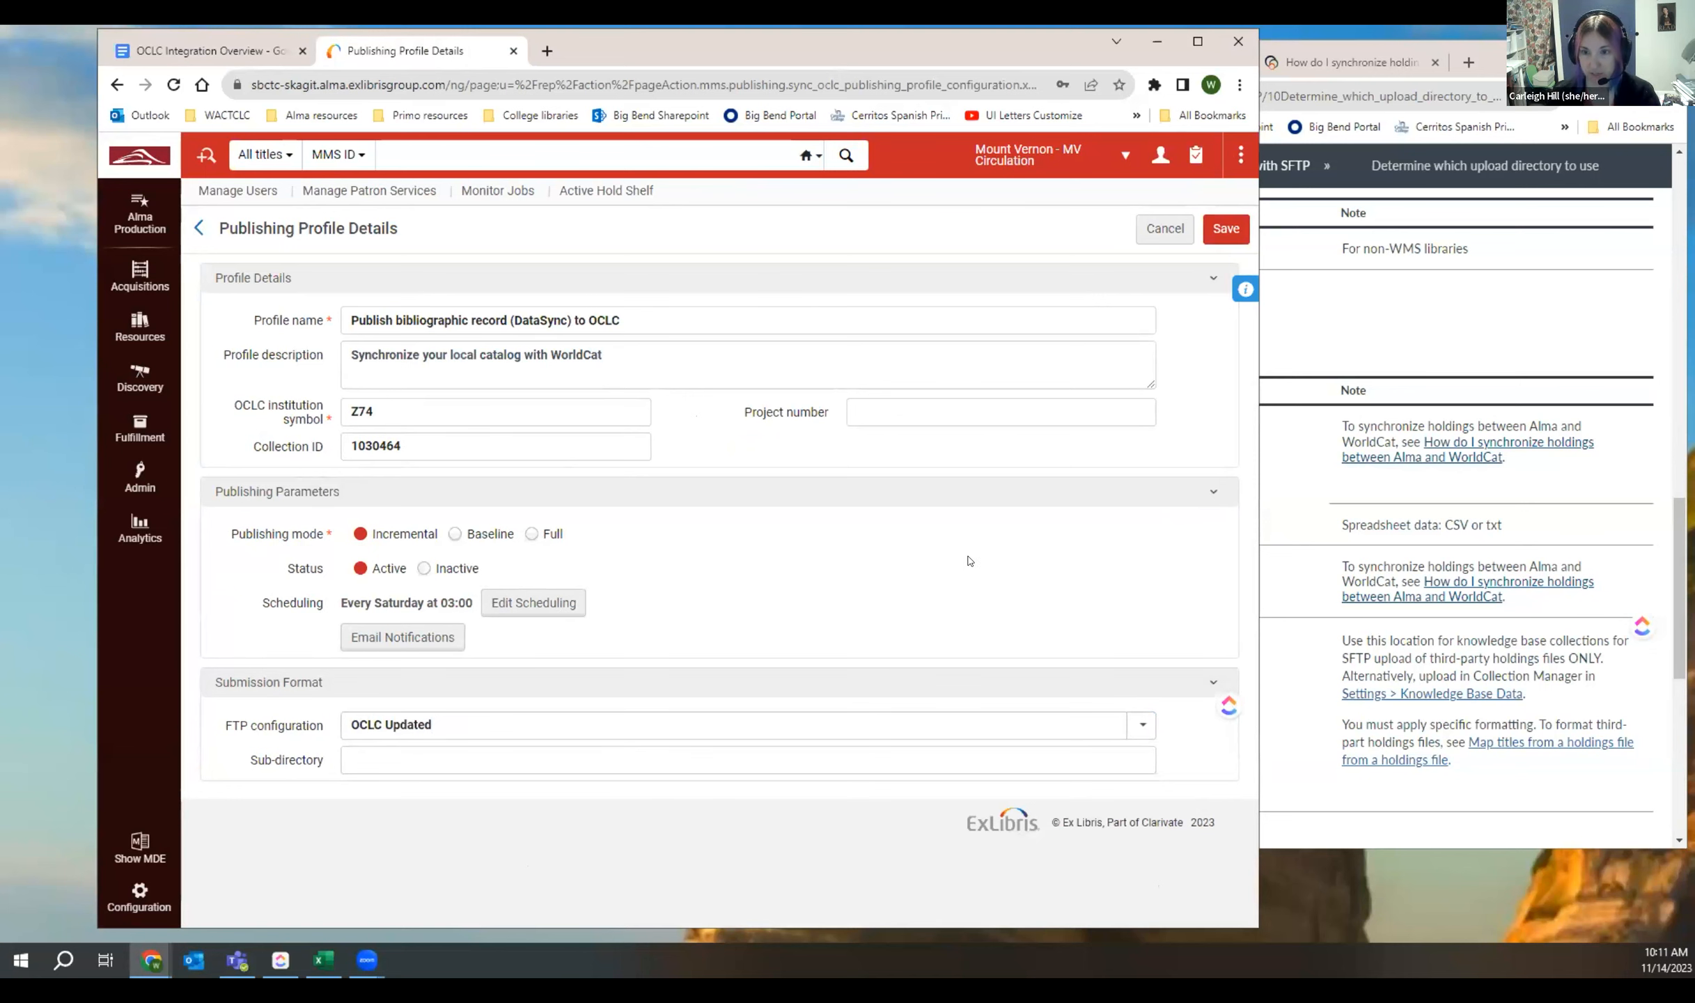
left_click(1225, 229)
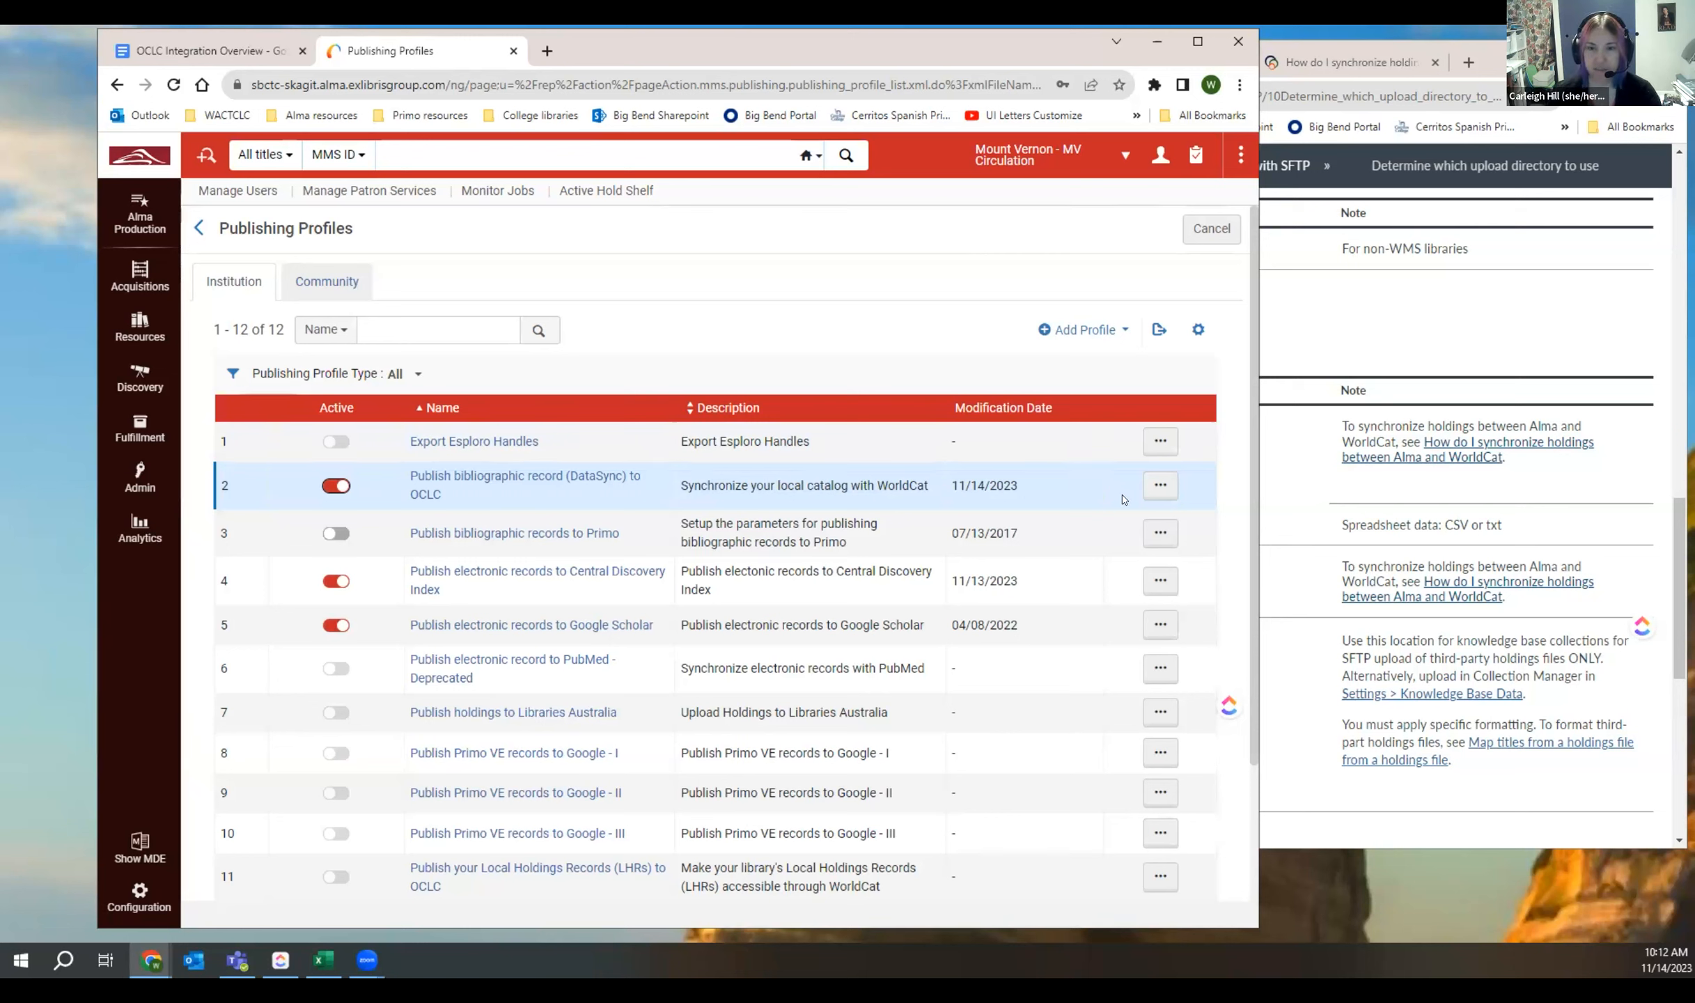
Step: Reopen the "Publish bibliographic record (DataSync) to OCLC" profile to review its saved settings
left_click(1156, 491)
left_click(1125, 516)
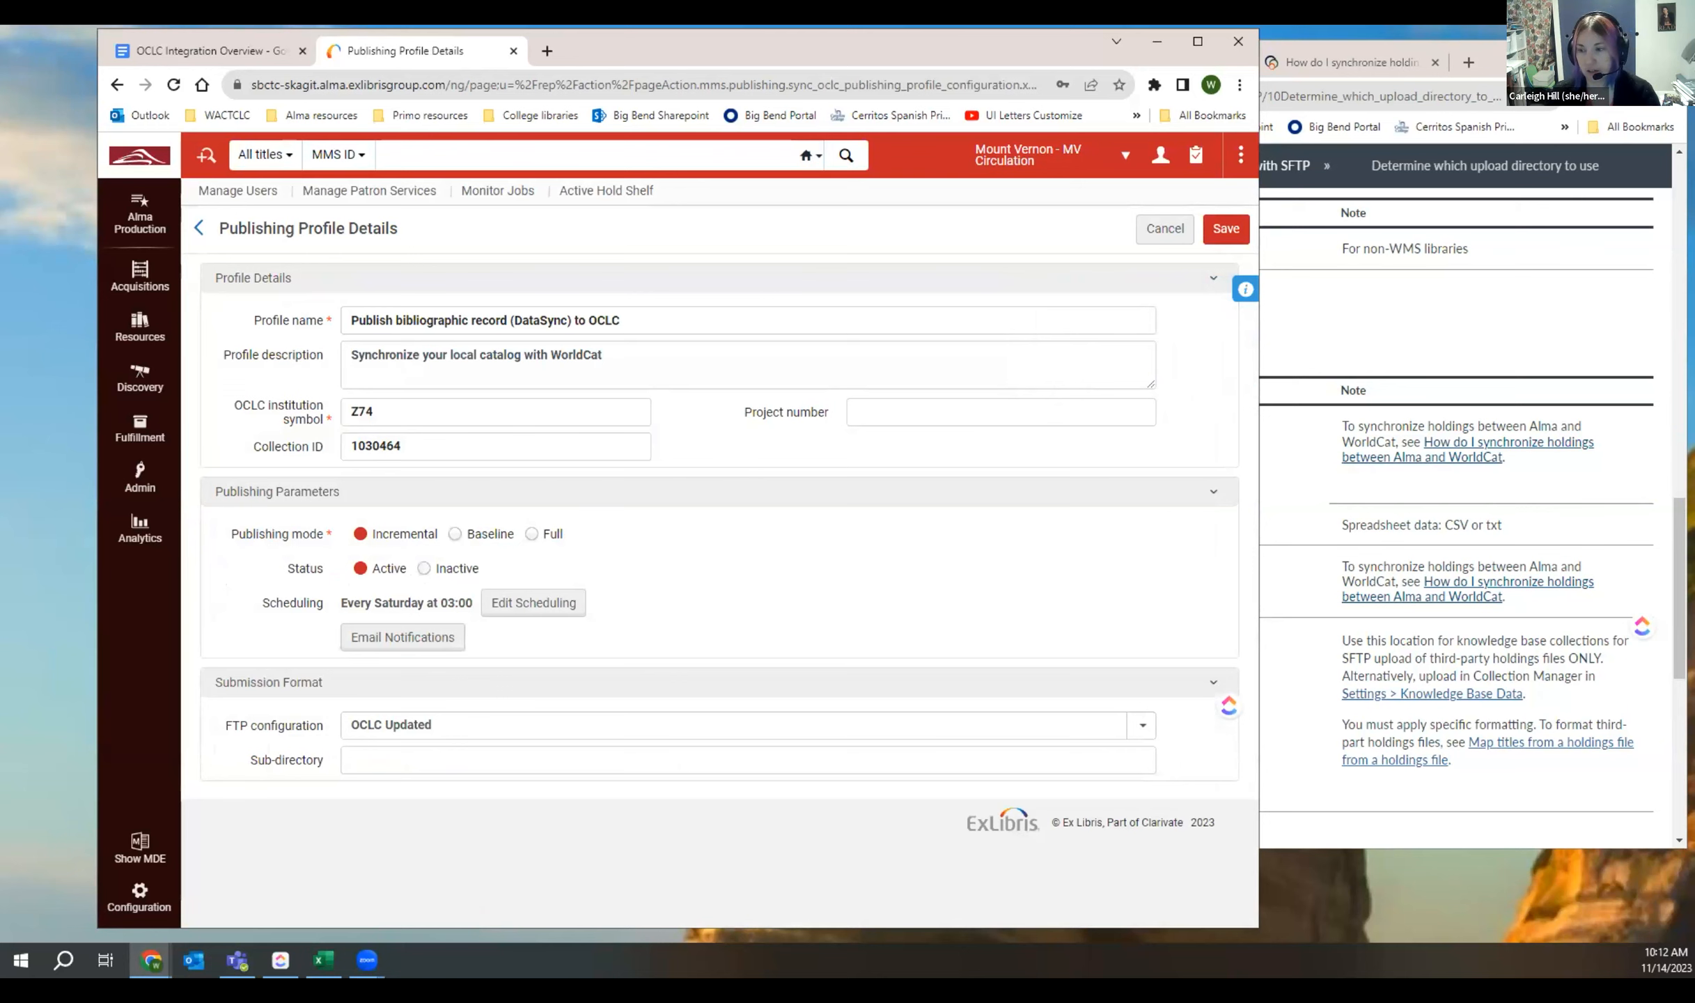
Step: Copy the sharing link of the OCLC Integration Overview document and close its sharing settings
left_click(233, 54)
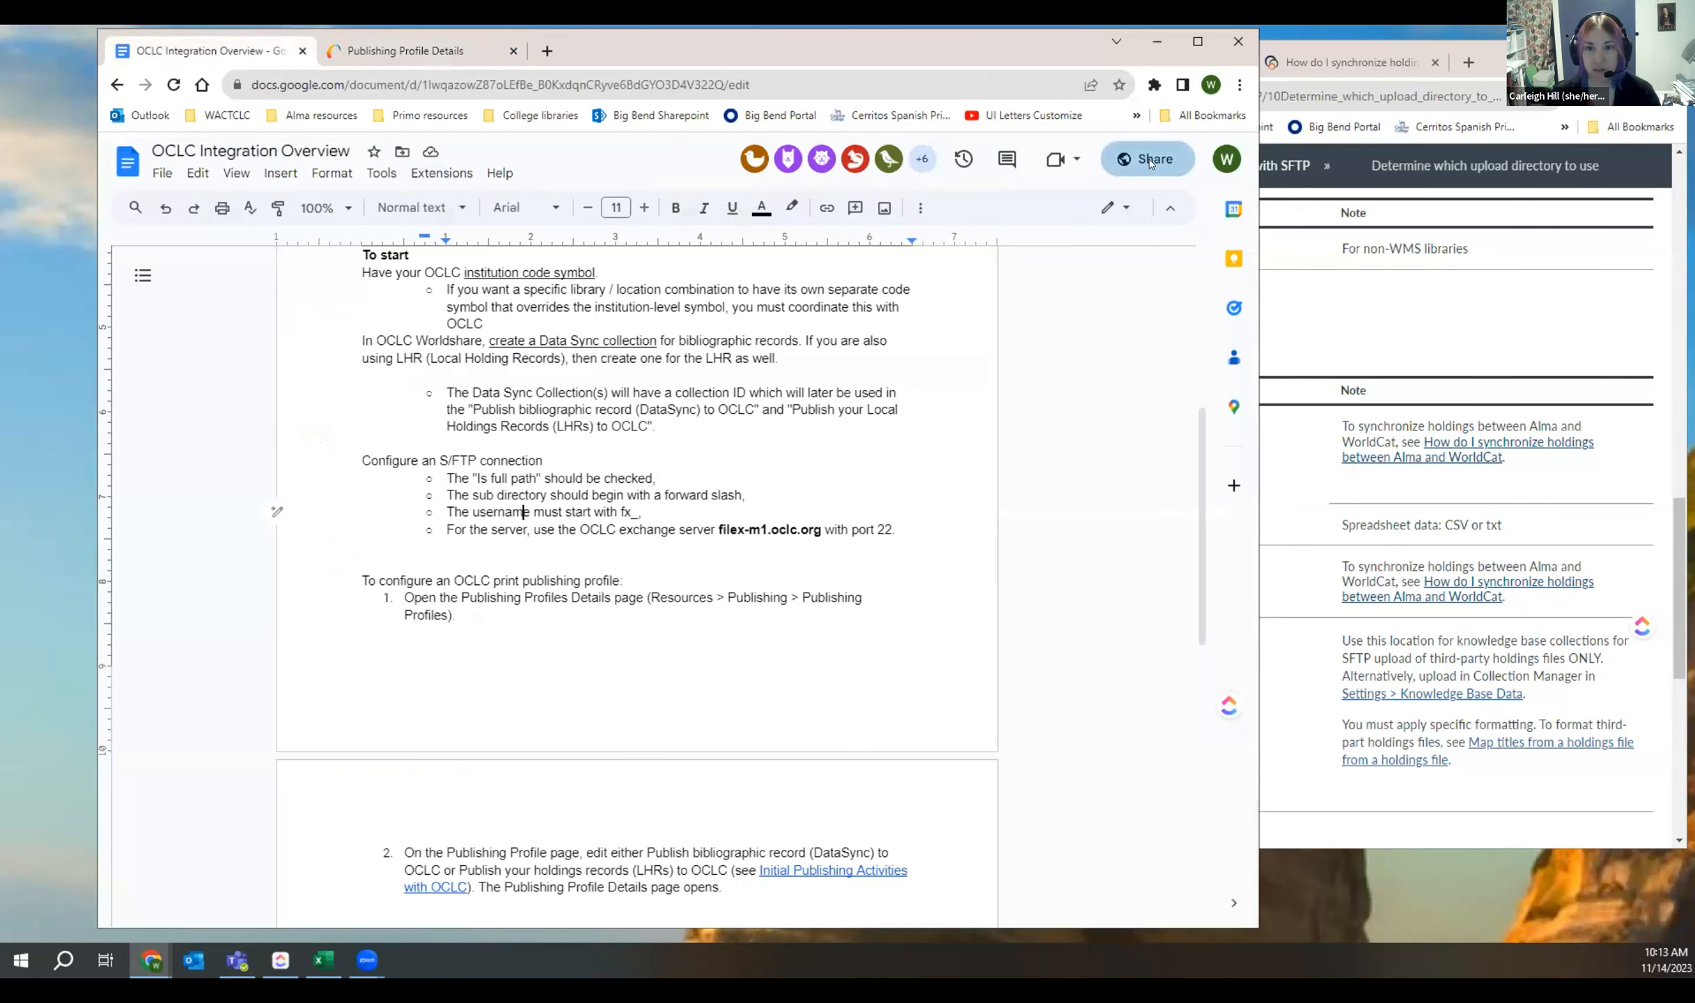
left_click(1149, 162)
left_click(504, 672)
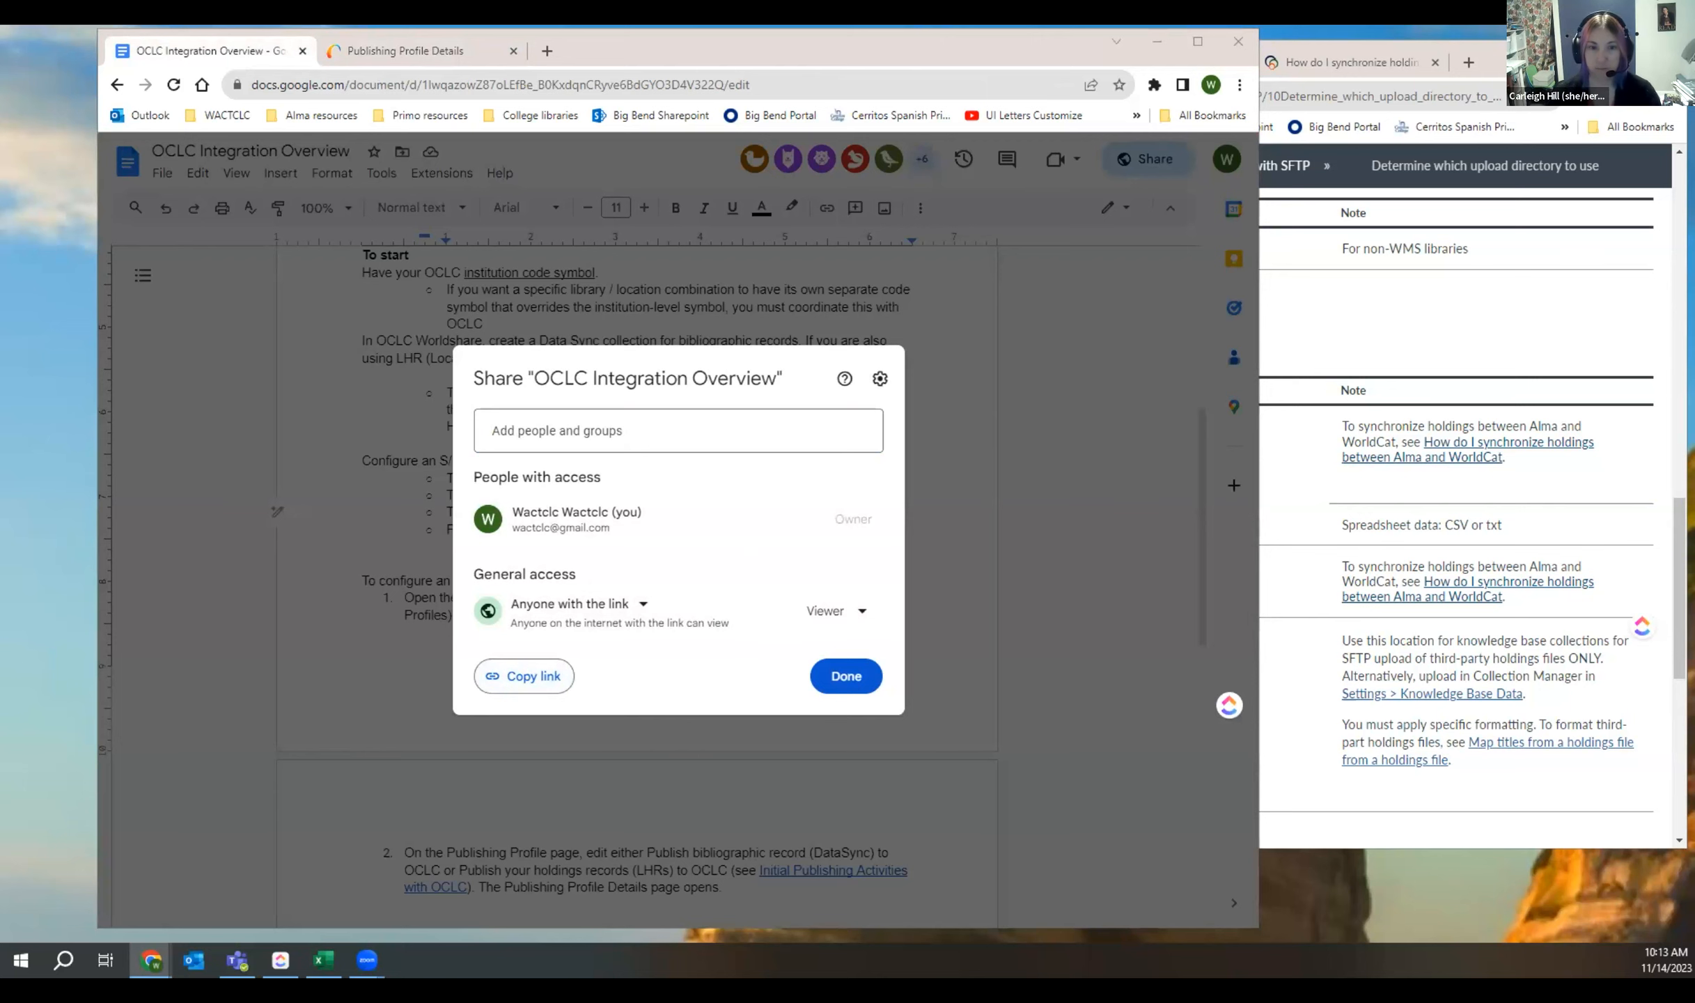
left_click(842, 685)
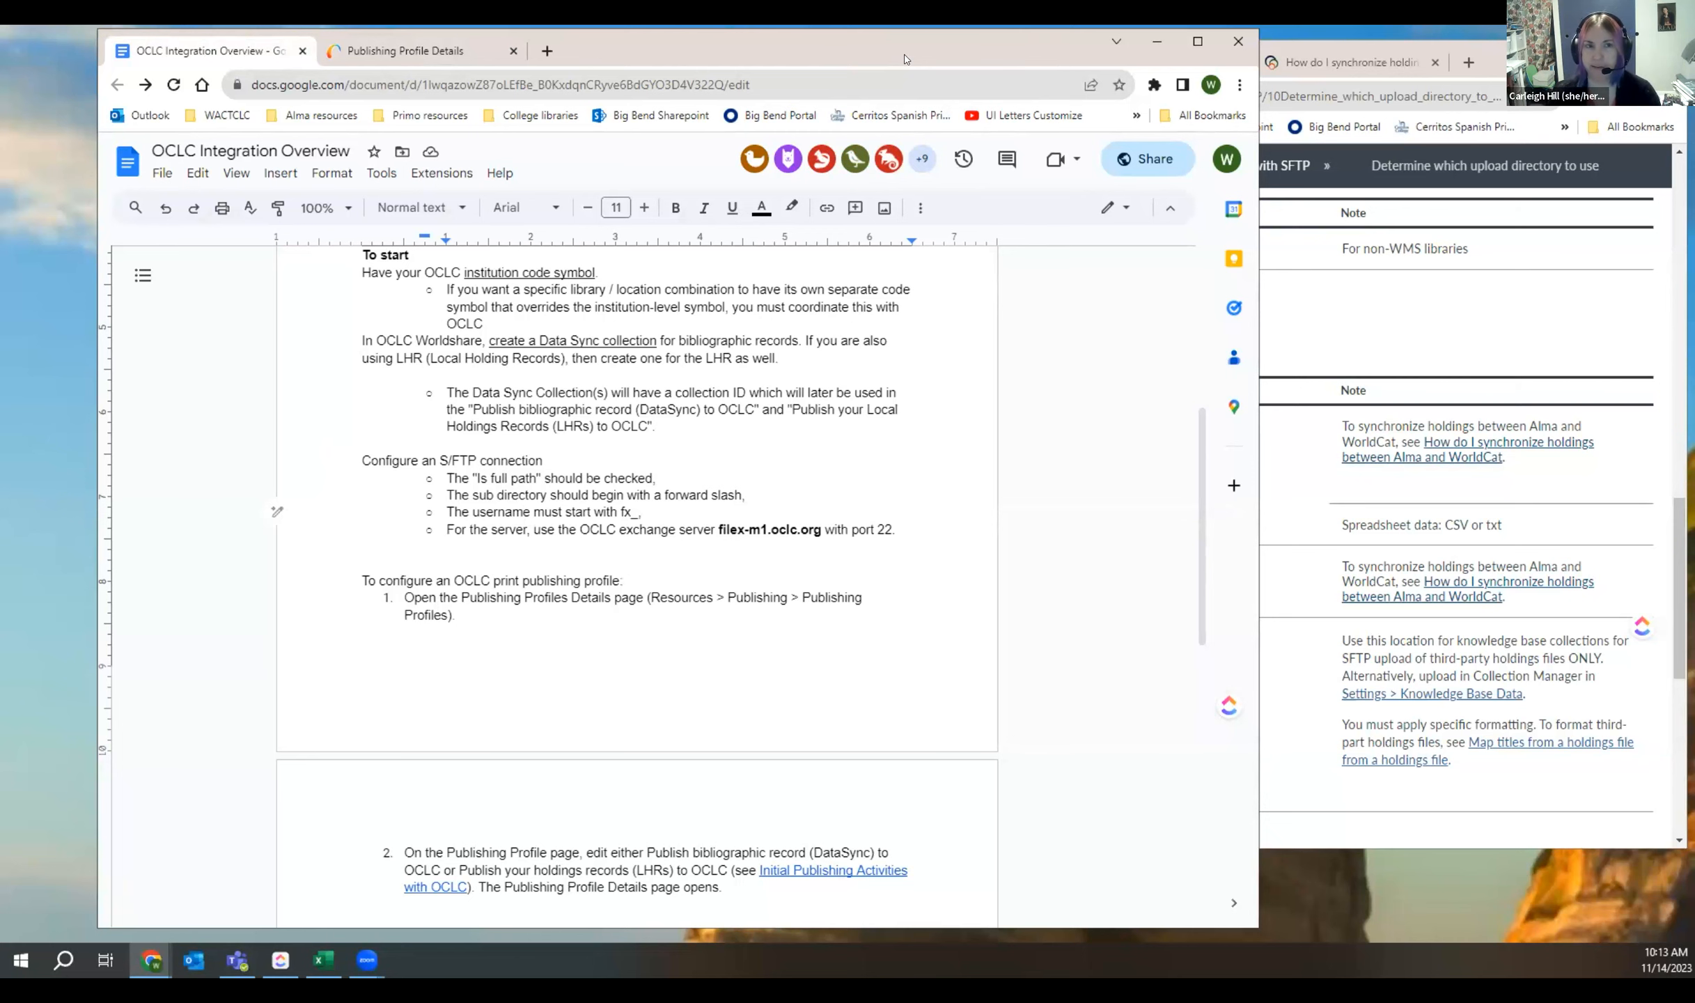
Step: Consult the Ex Libris "Publishing to OCLC" article, dismissing its cookie notice, and review the S/FTP notes in the overview document
left_click_drag(898, 60, 842, 62)
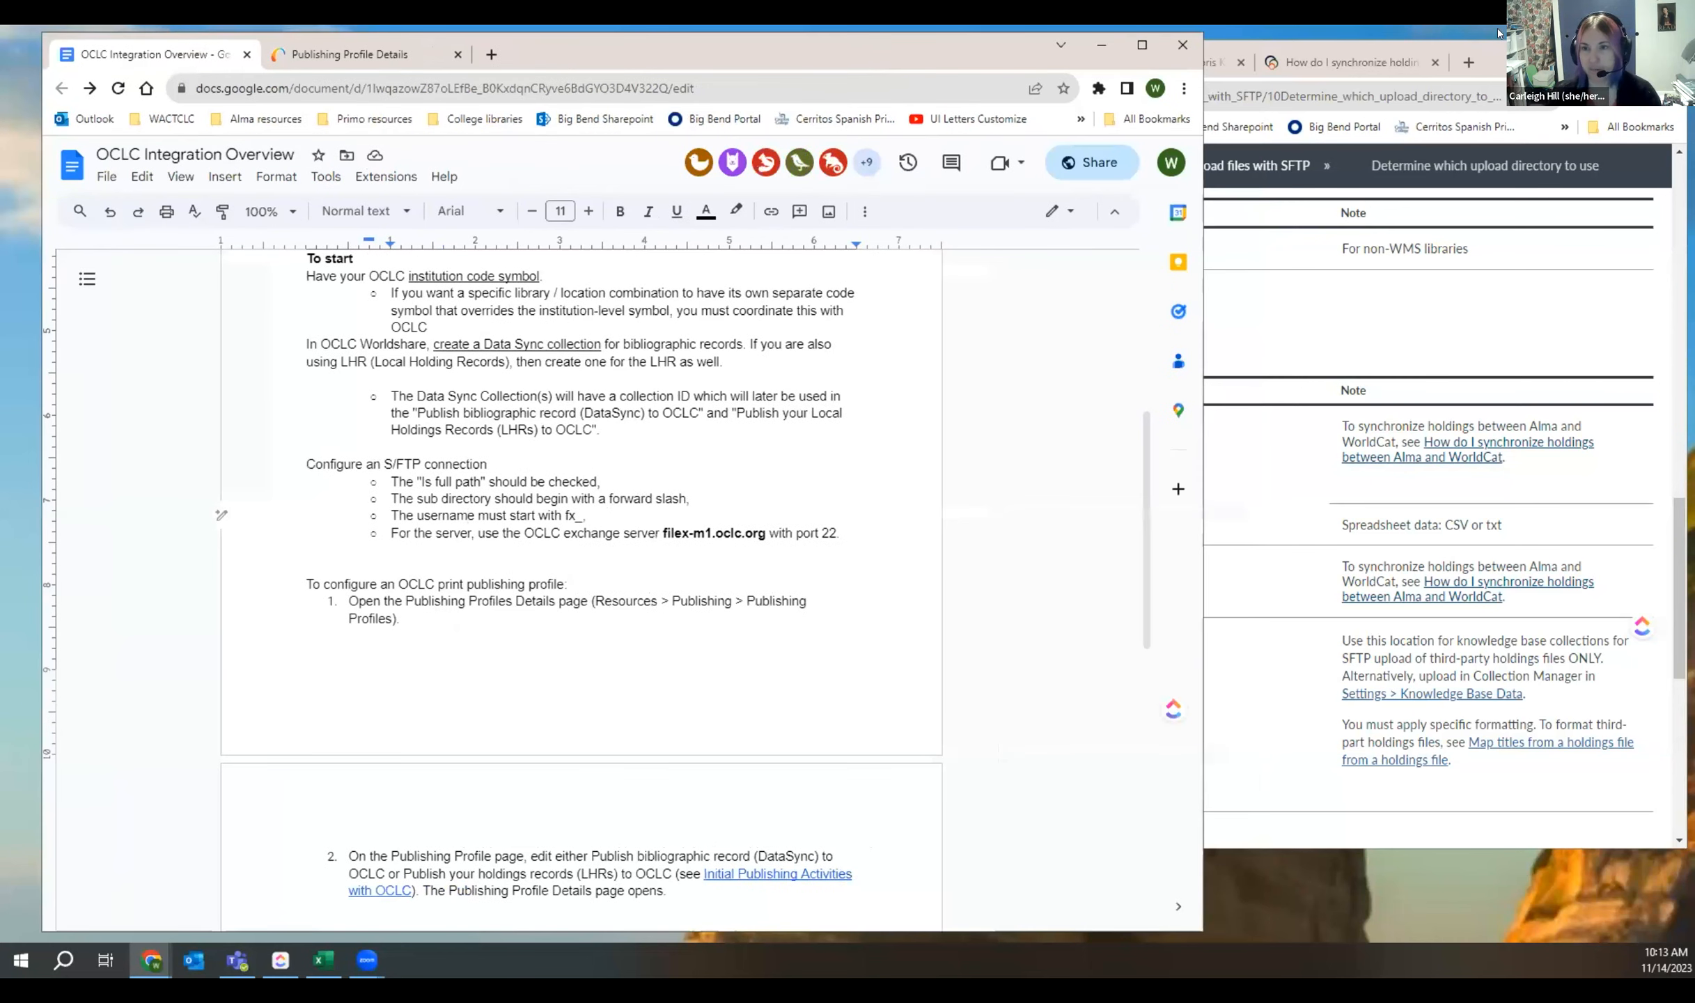
left_click(1502, 63)
left_click(766, 62)
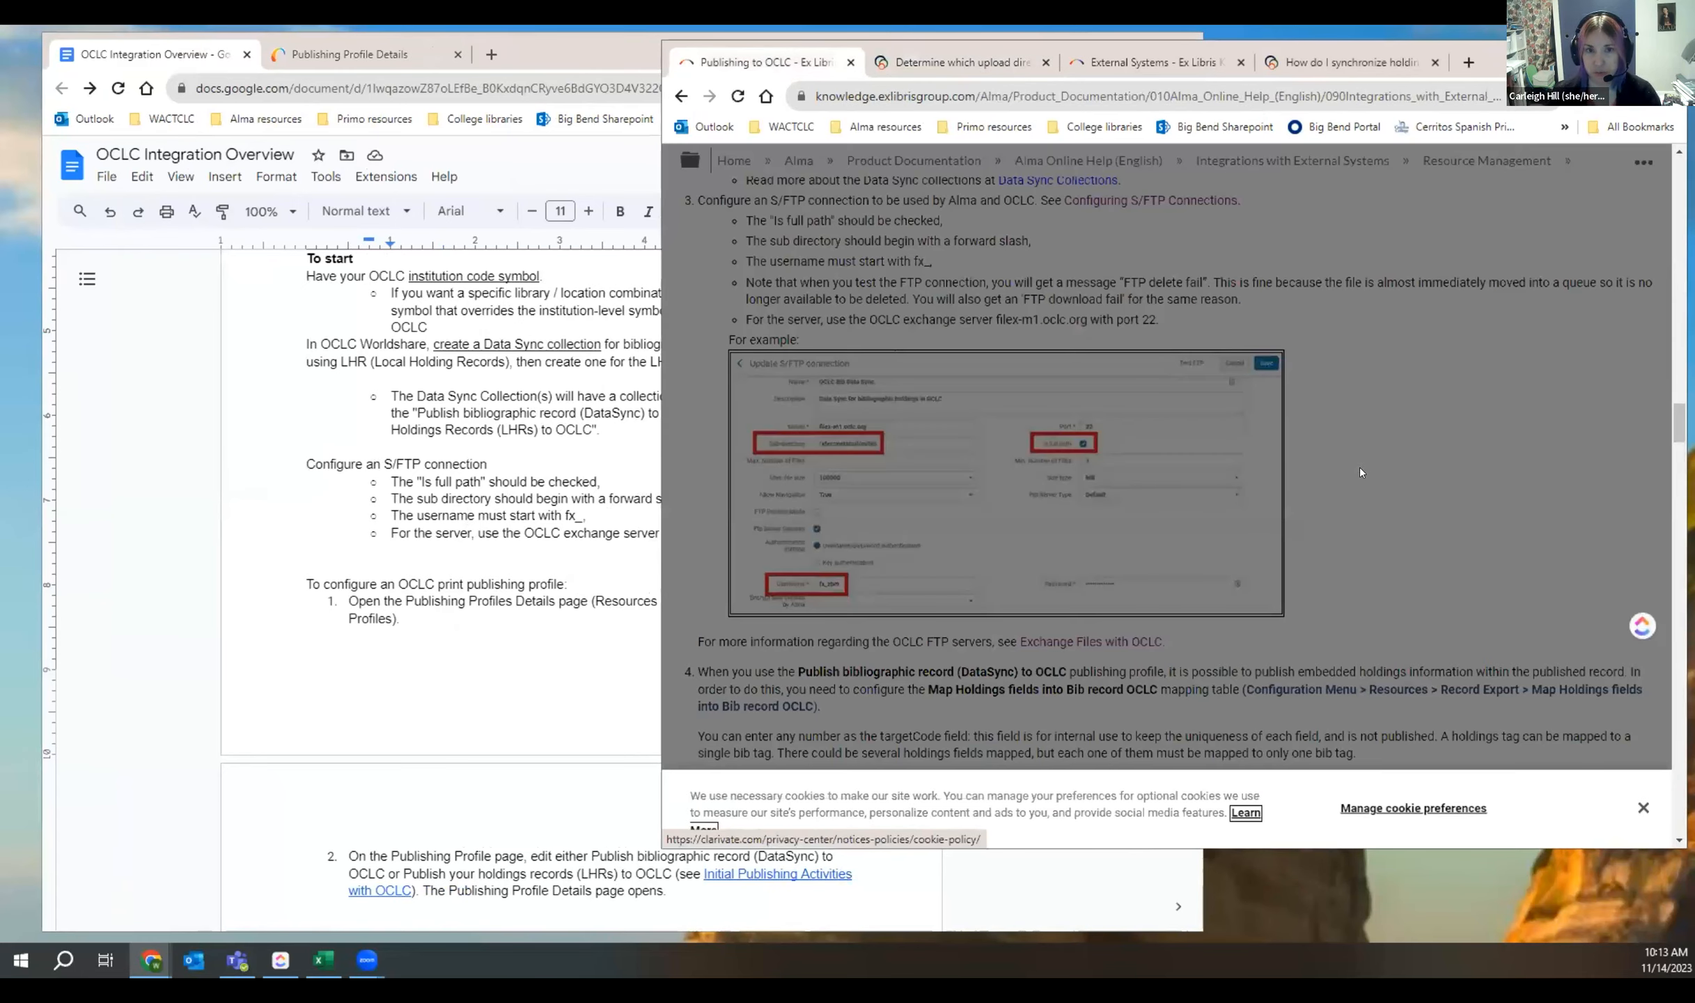
left_click(1643, 807)
left_click(507, 542)
scroll(786, 419, "up", 3)
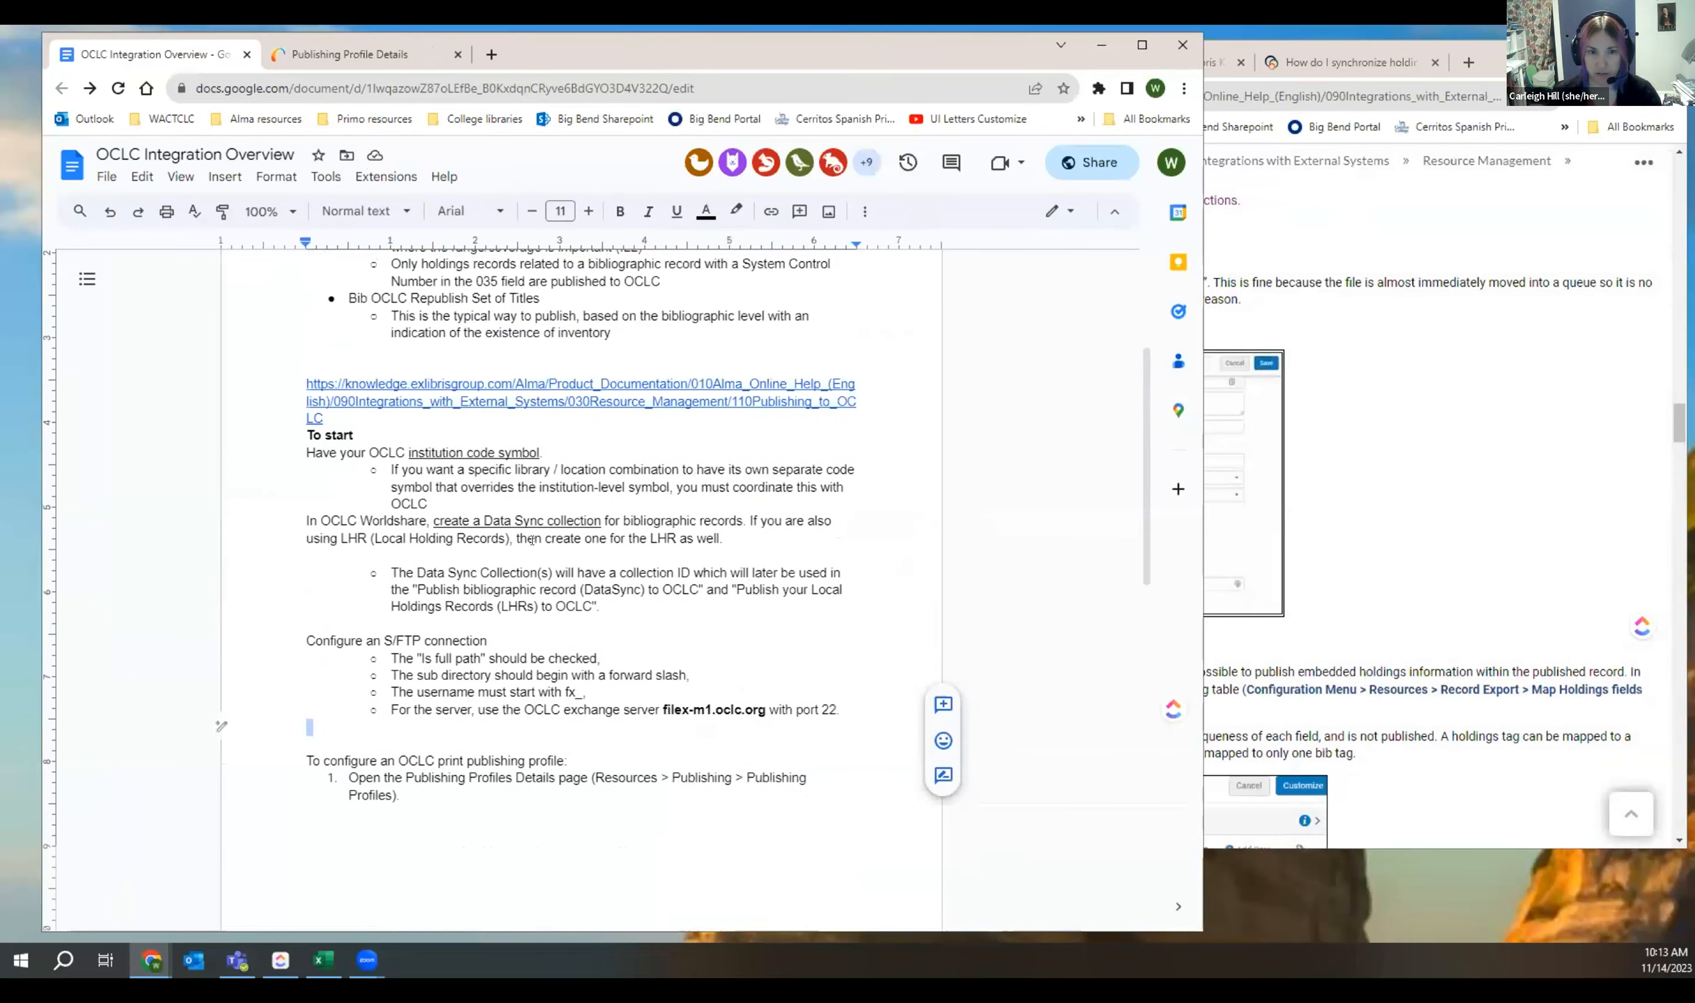
left_click(1469, 595)
Step: Copy the web address of OCLC's "Determine which upload directory to use" article and insert it below the document's S/FTP connection list, followed by a new line
left_click(981, 64)
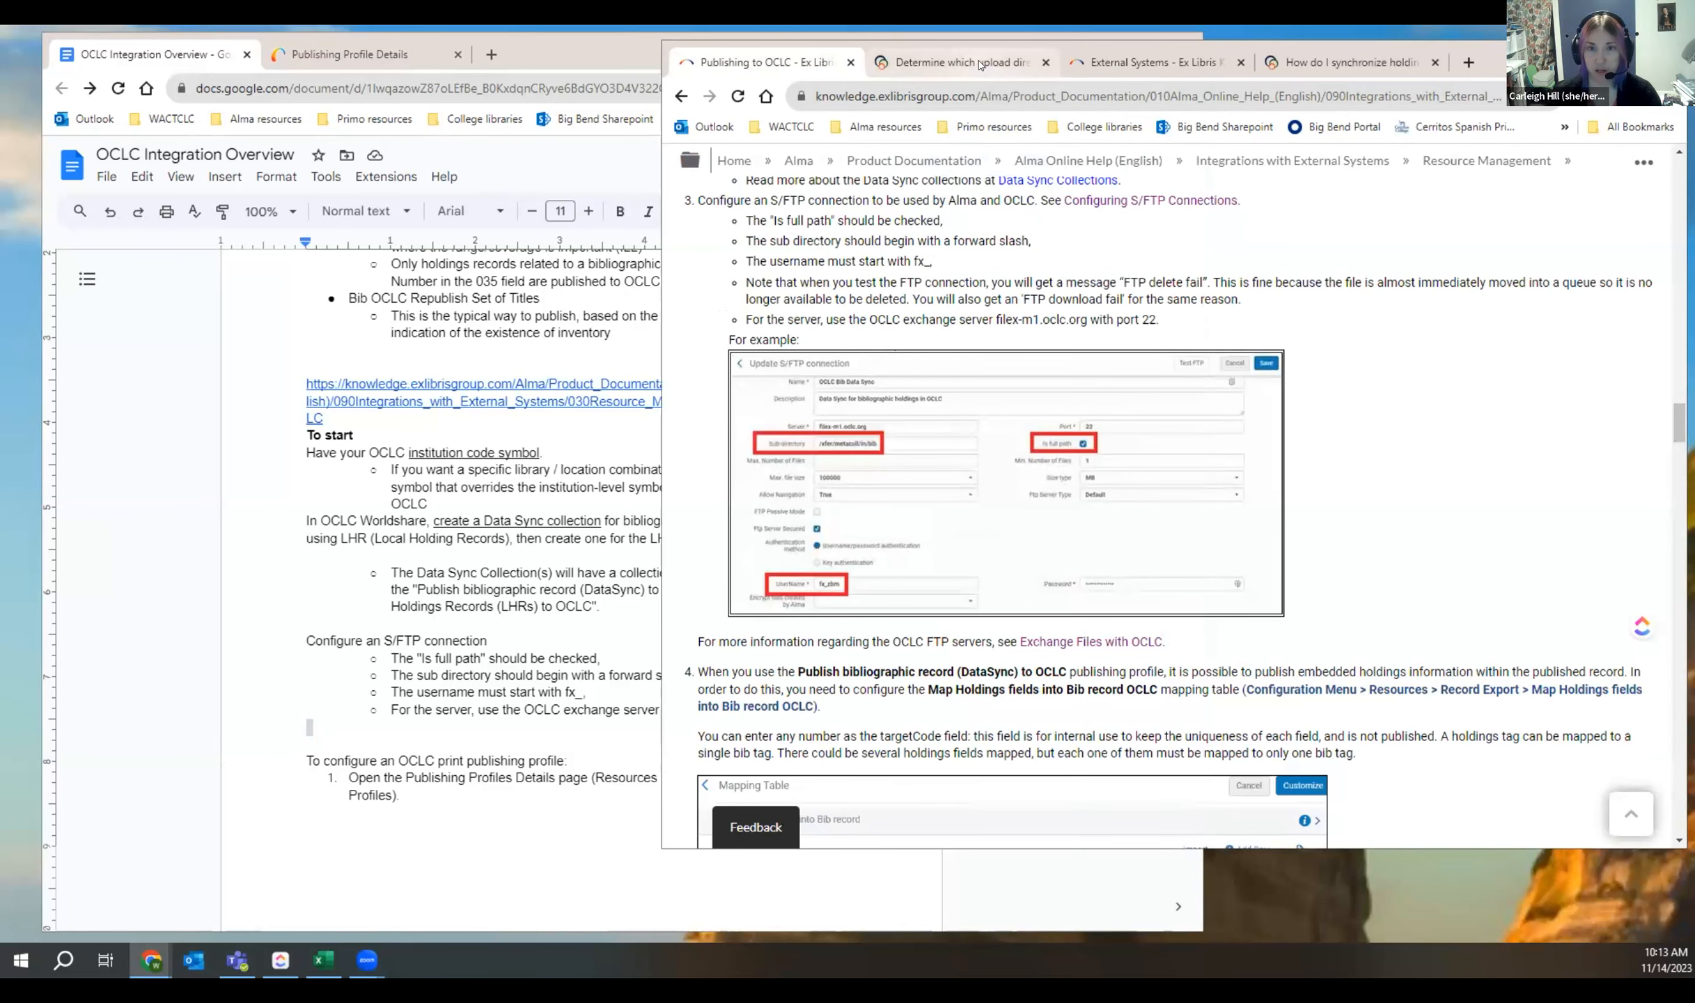
left_click(998, 98)
key("ctrl+c")
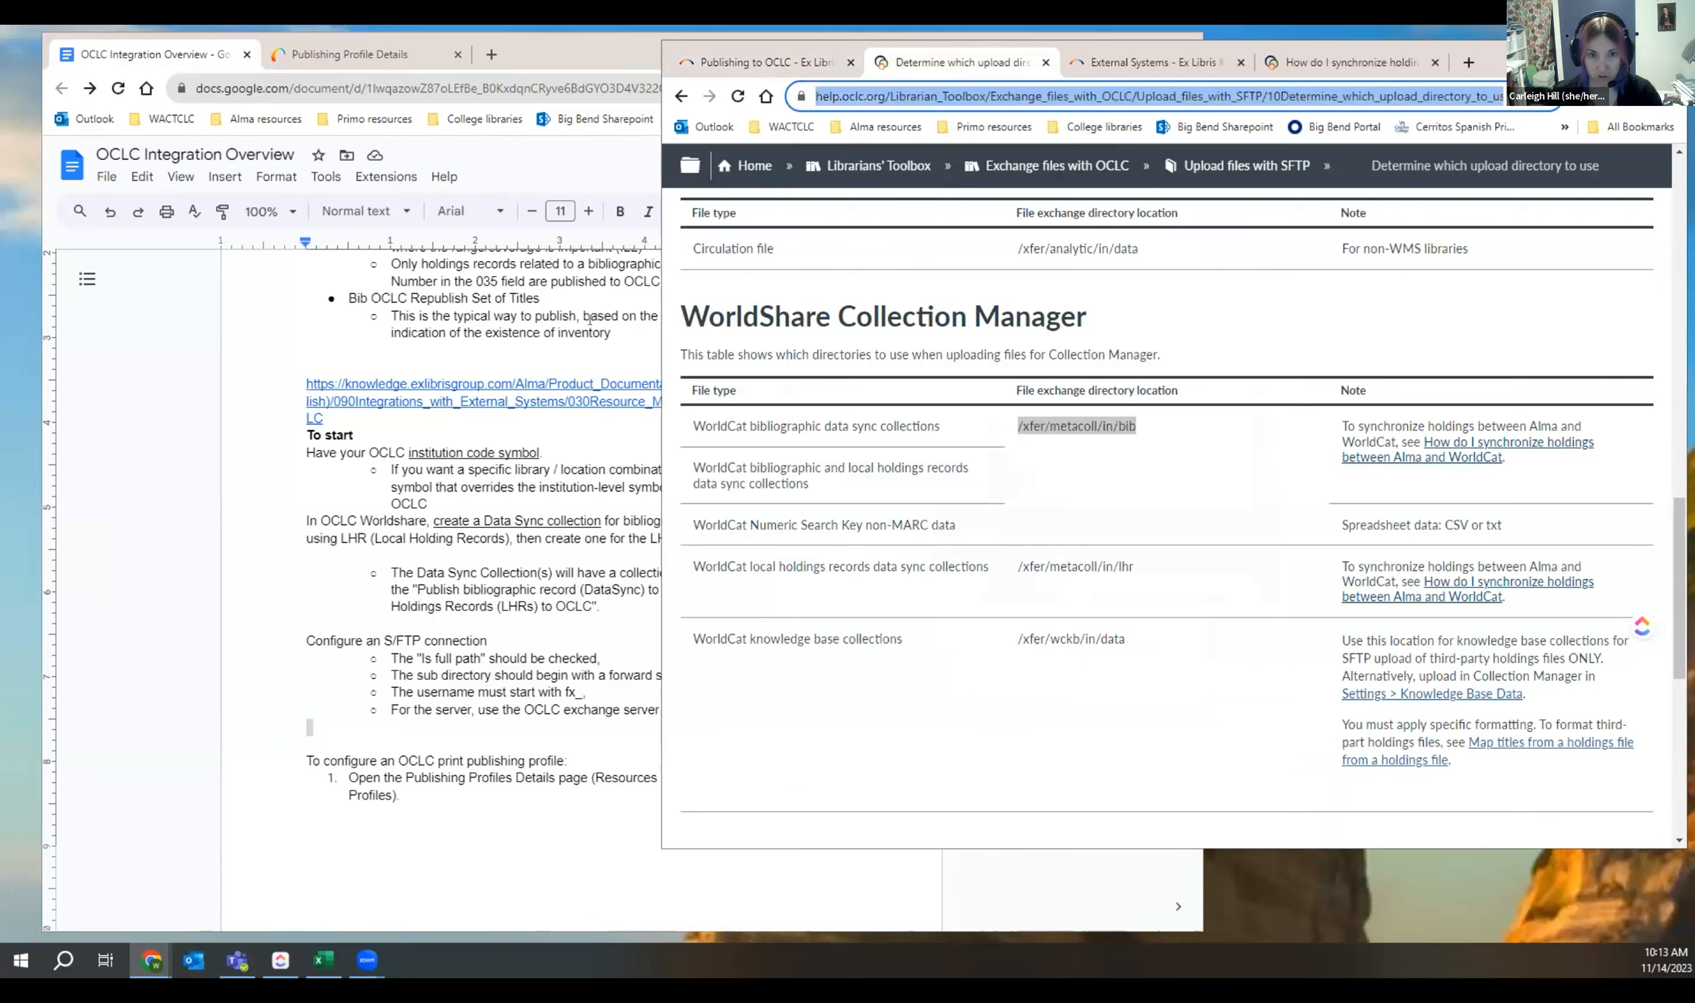
left_click(590, 319)
scroll(759, 369, "down", 2)
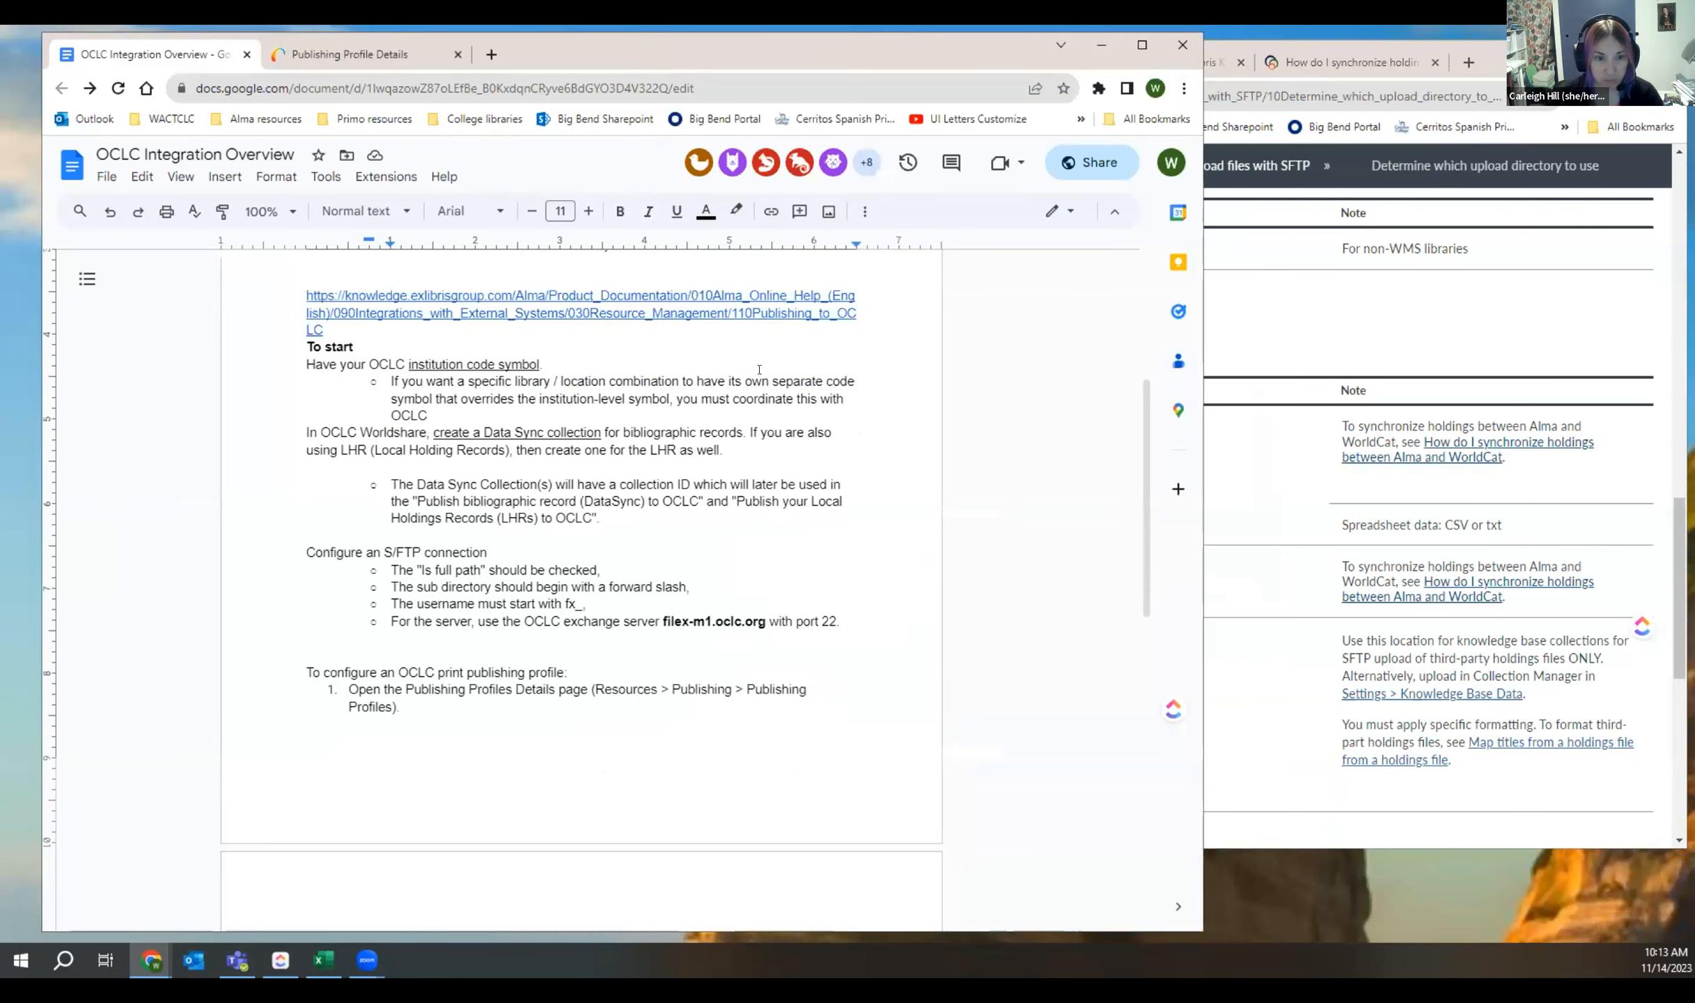
scroll(448, 497, "down", 2)
left_click(374, 546)
key("ctrl+v")
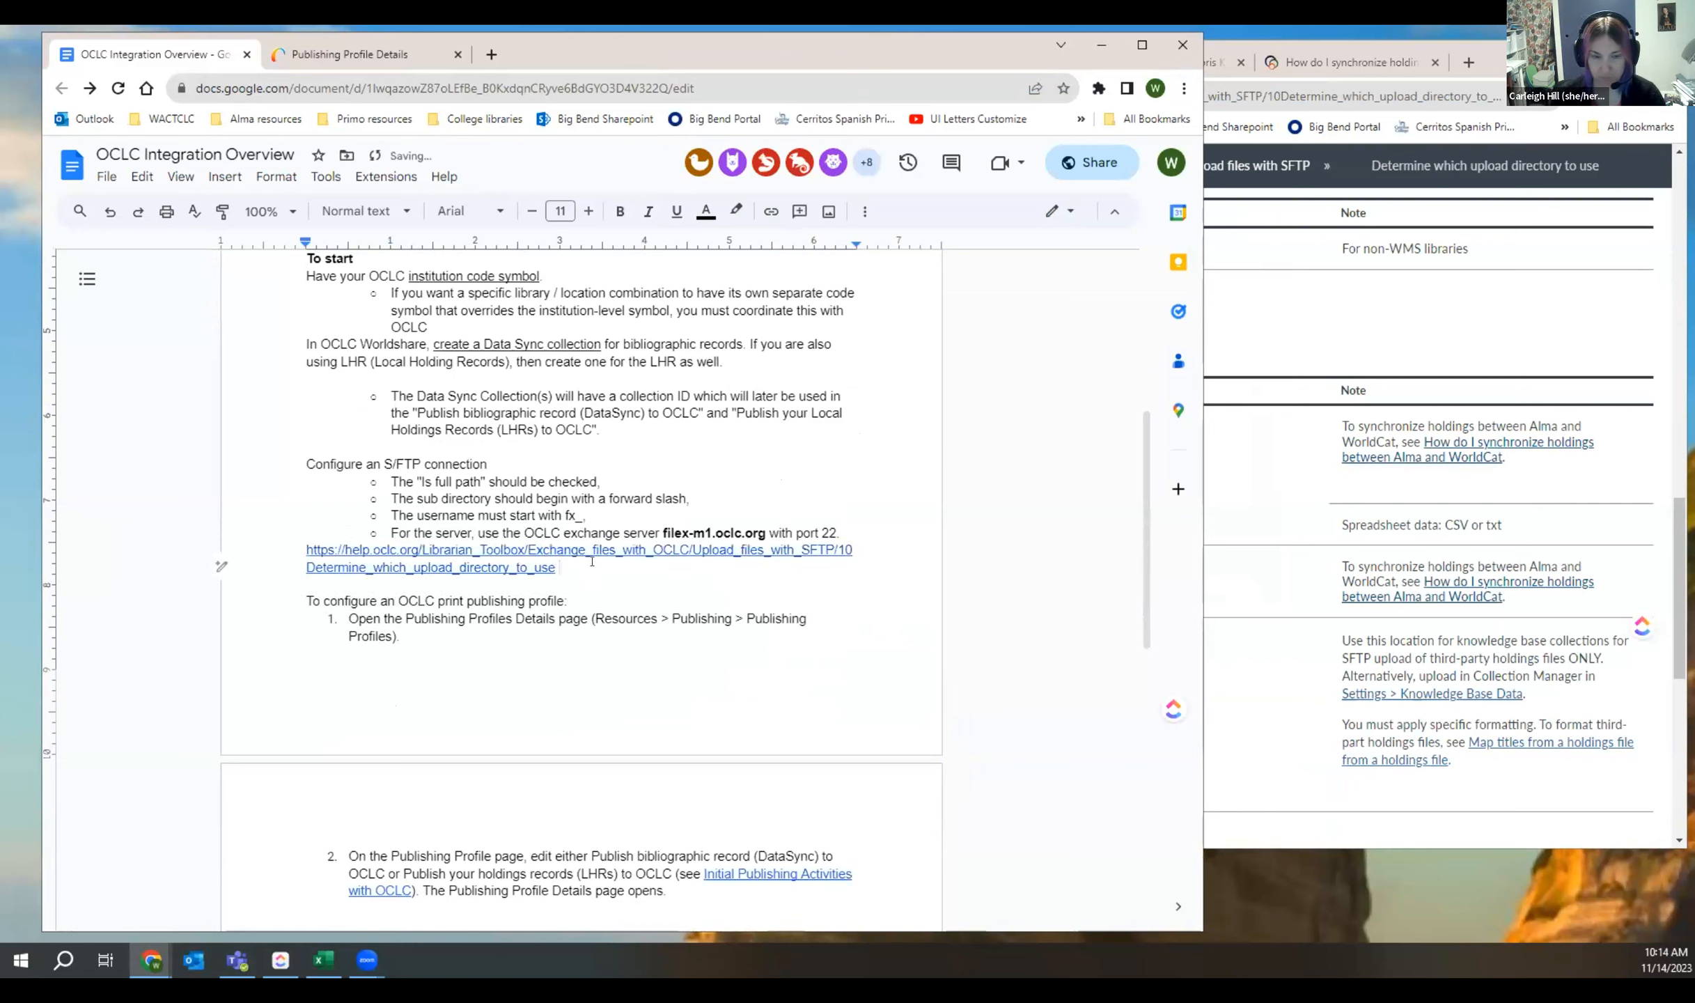
key("Return")
key("Tab")
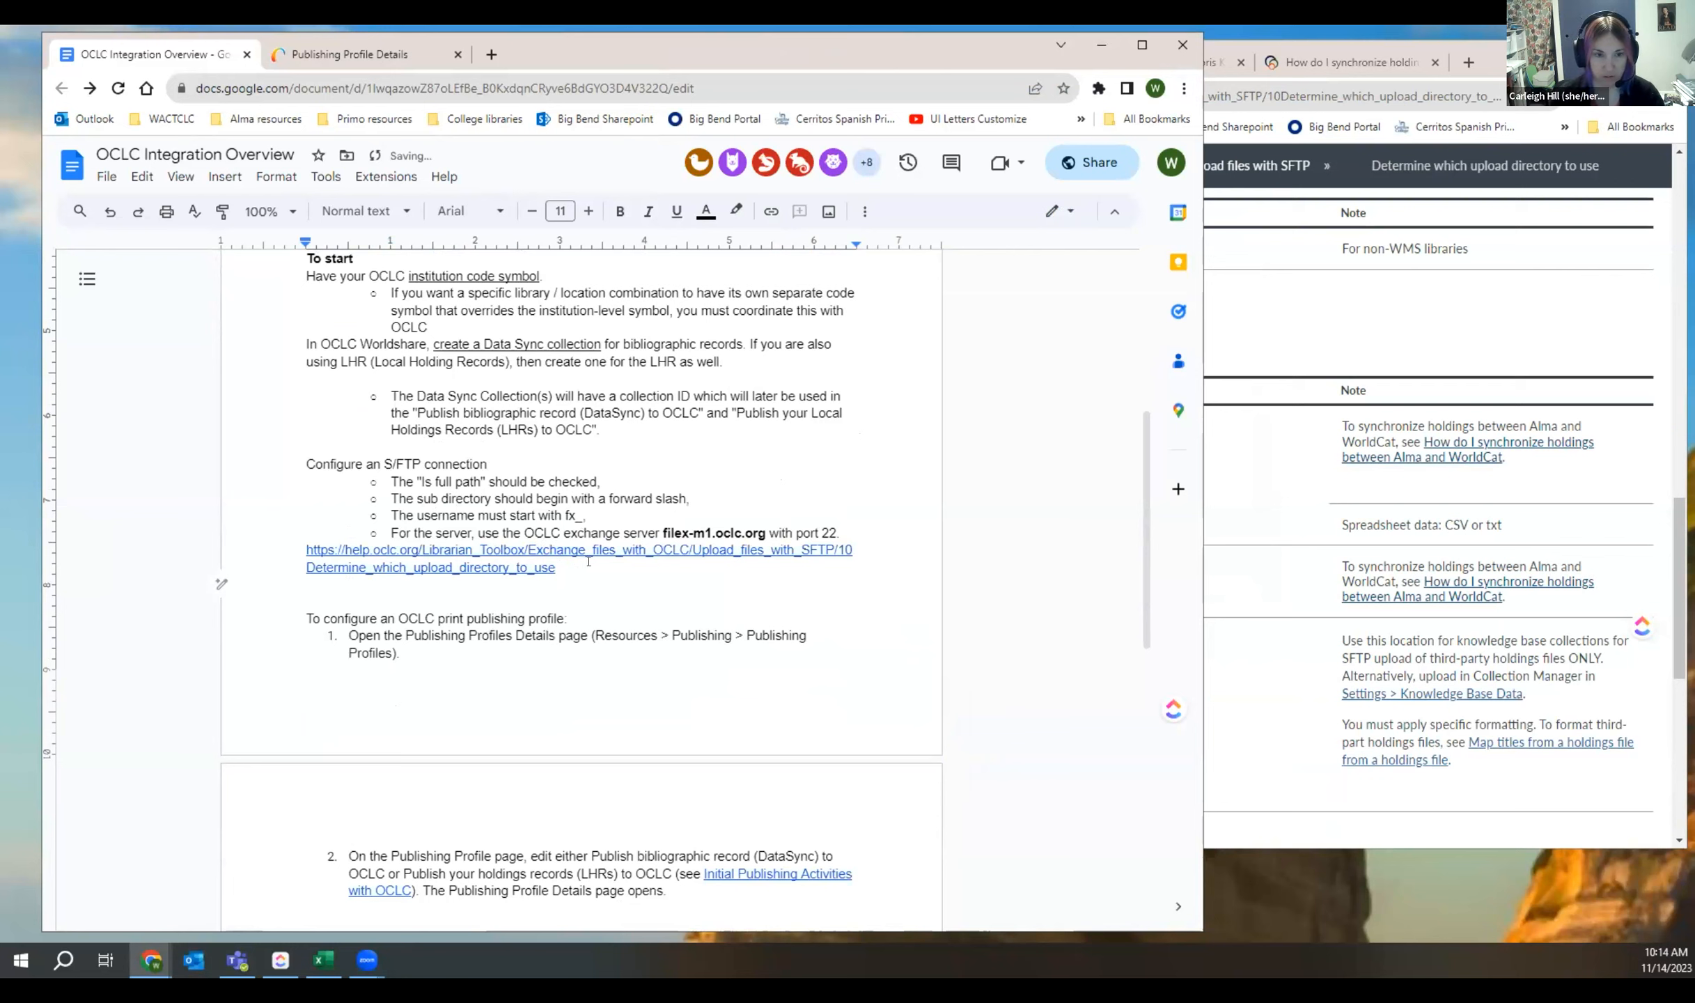
Step: Add the bullet "File path information from this site" after the exchange server item in the S/FTP connection list
left_click(845, 531)
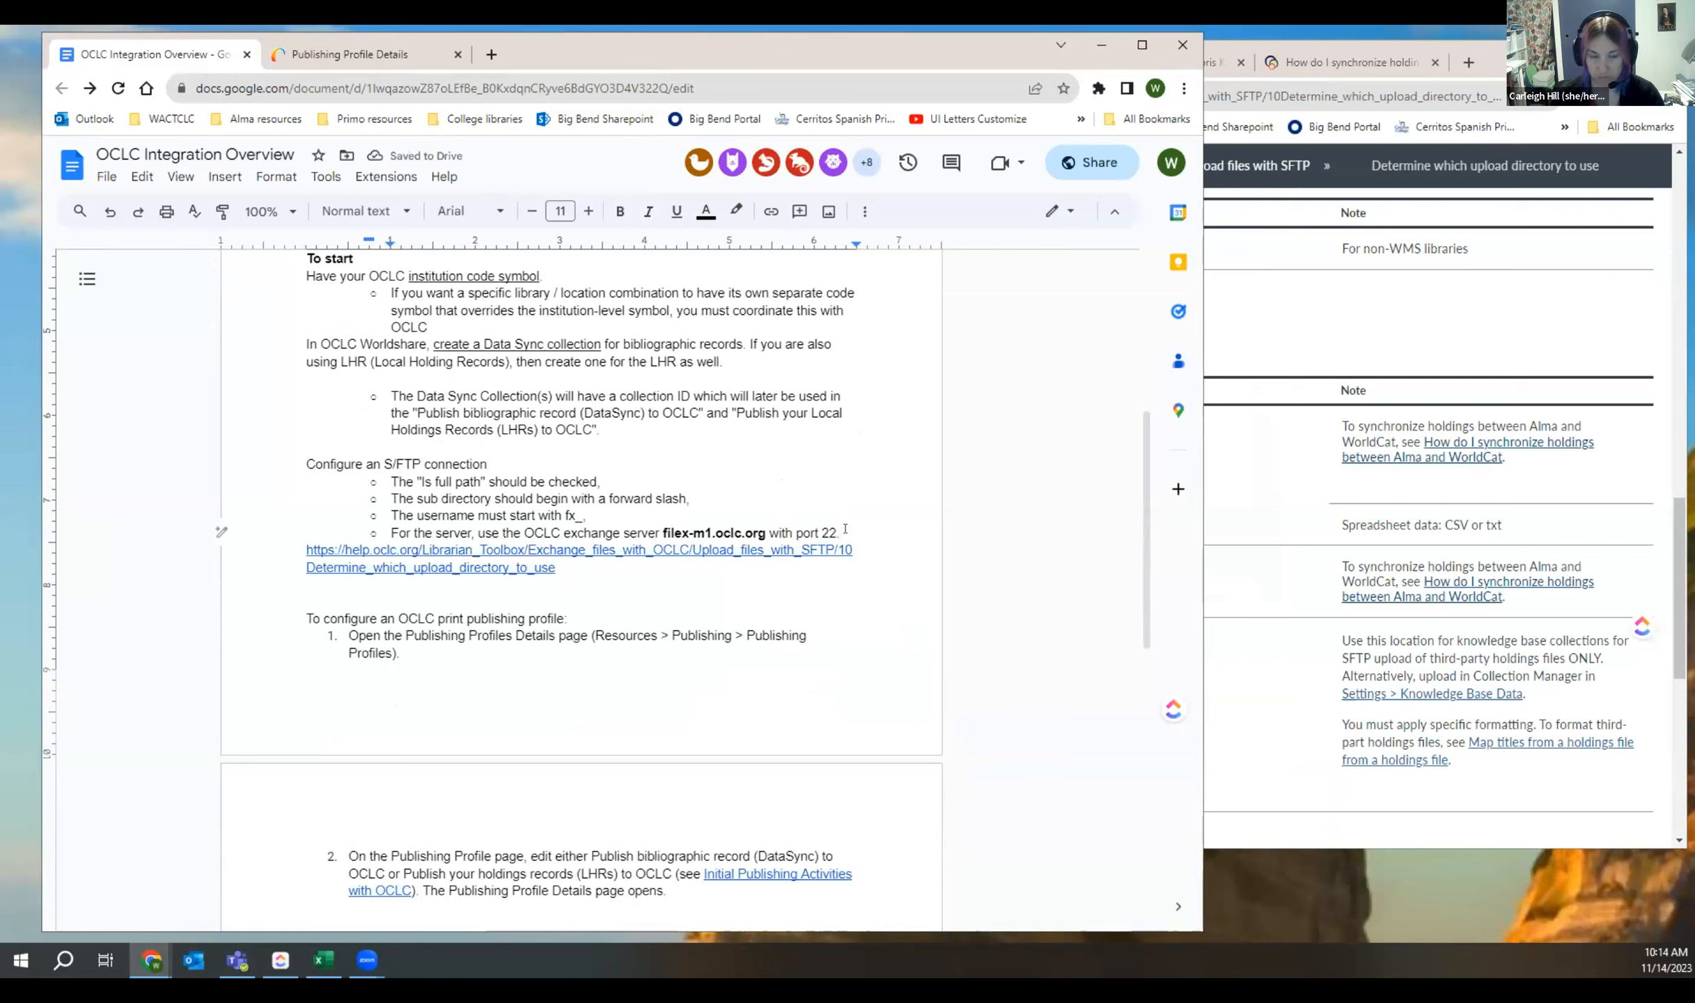
key("Return")
type("File p")
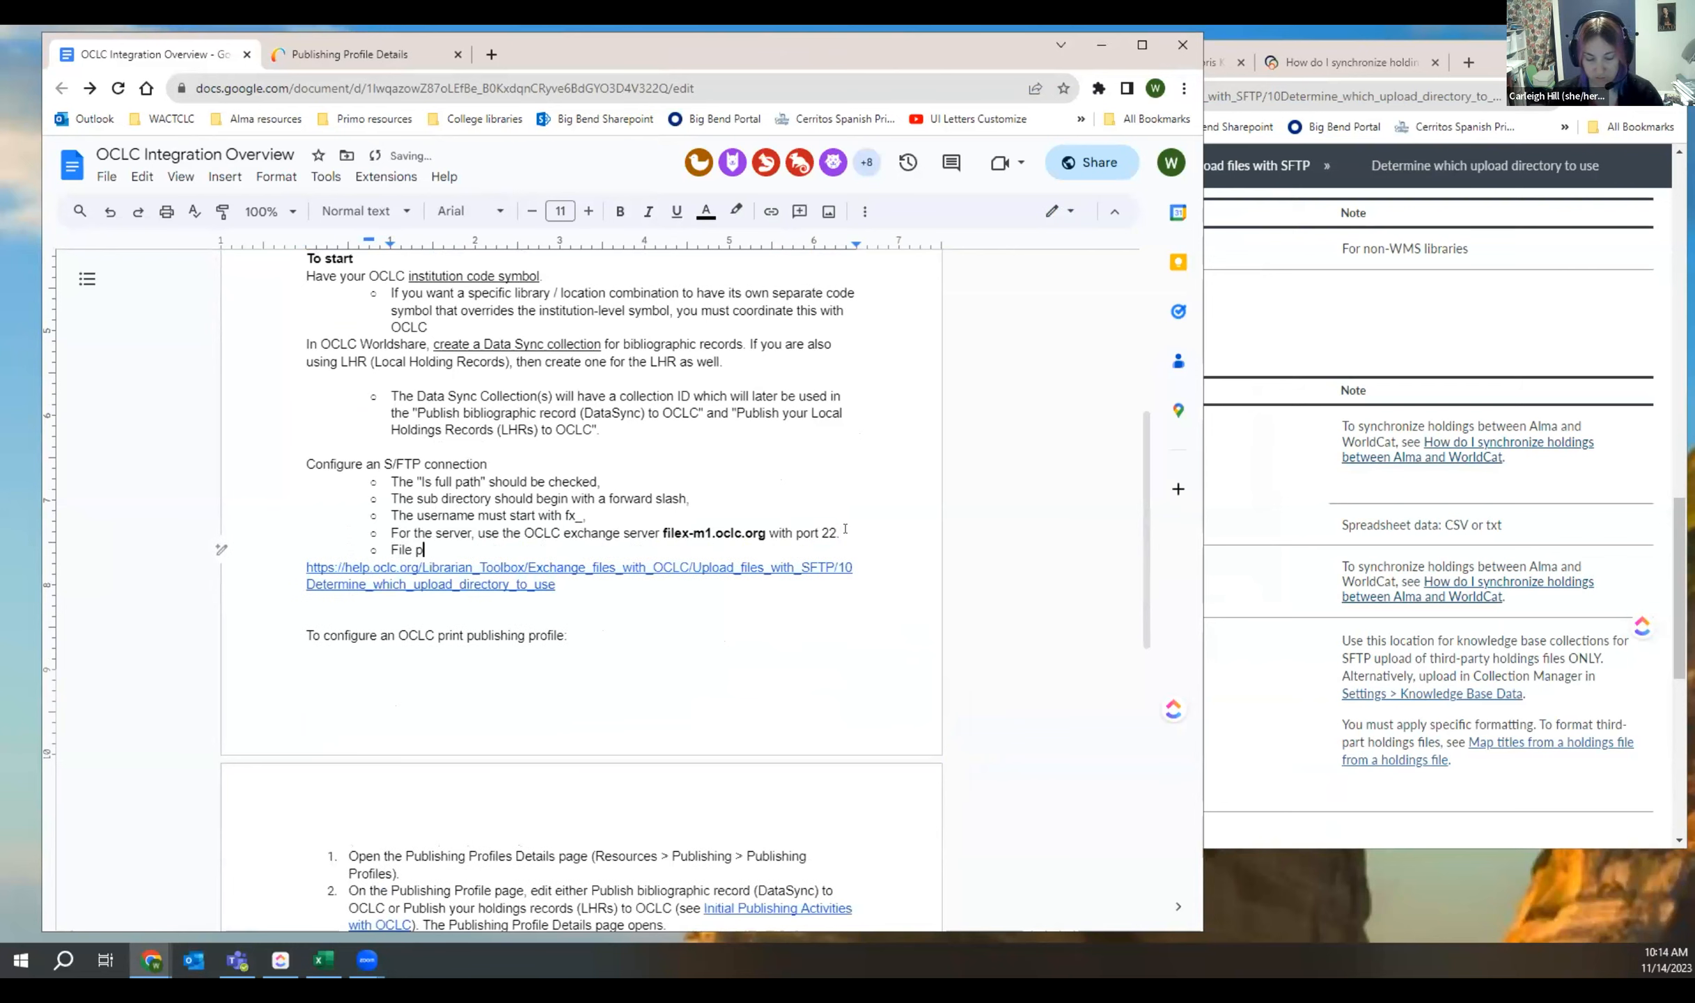
type("ath informat")
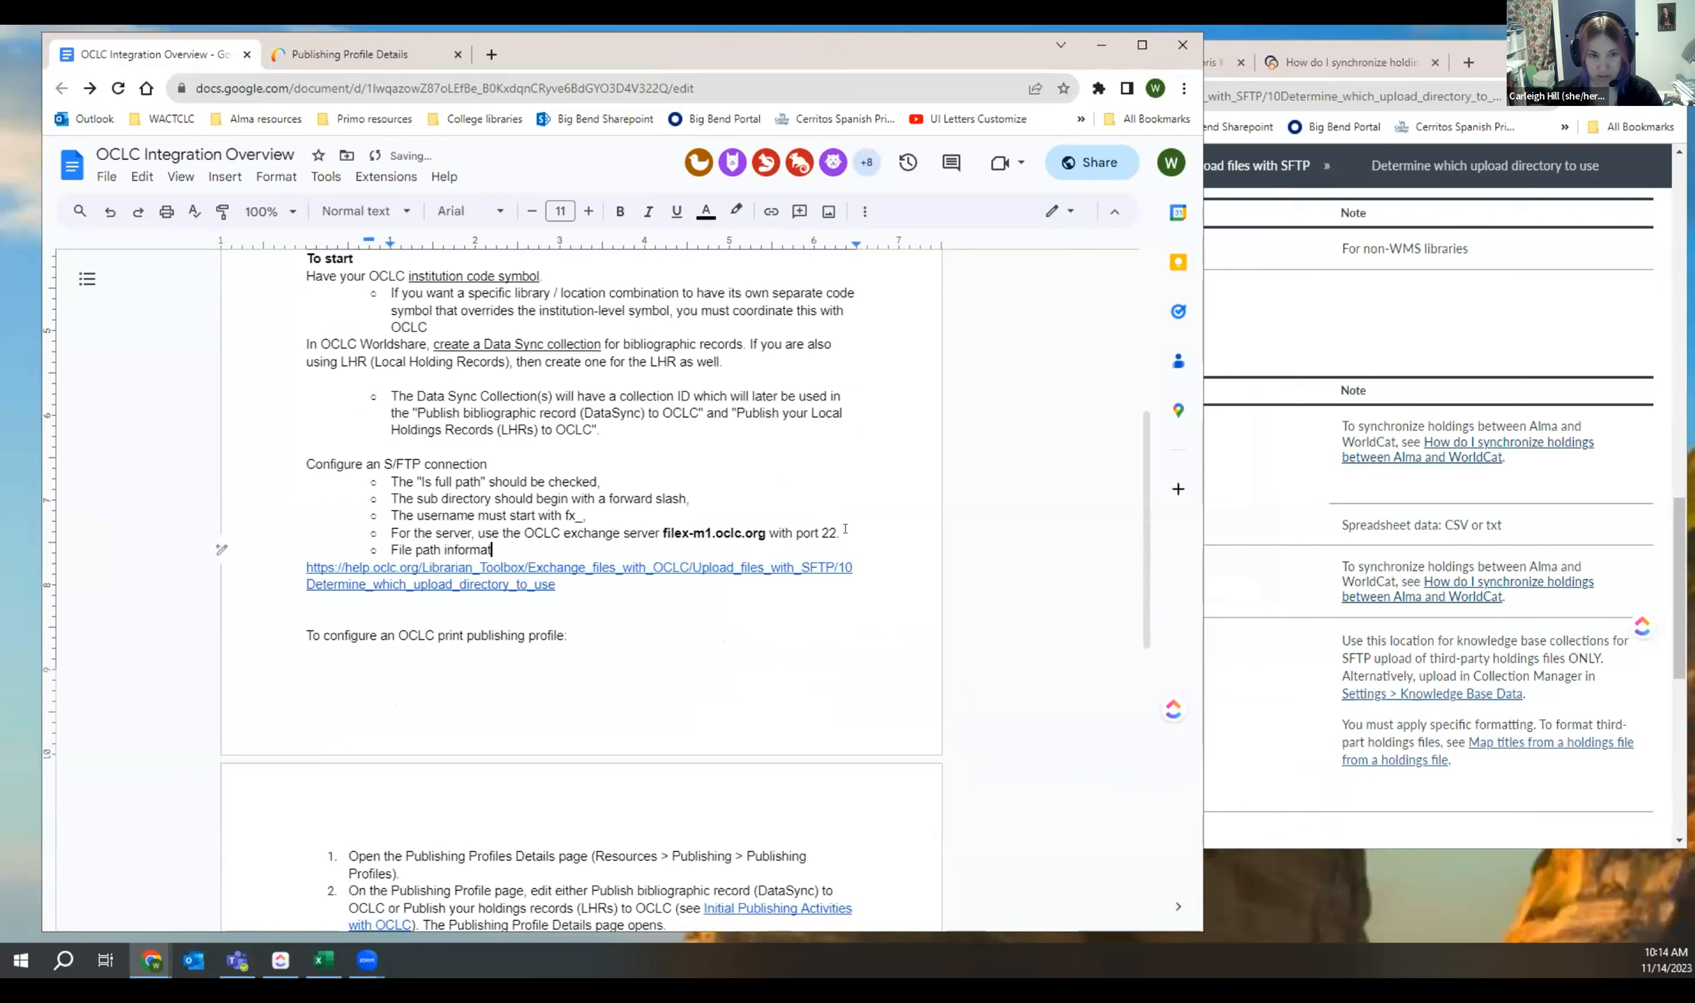
type("ion from this site")
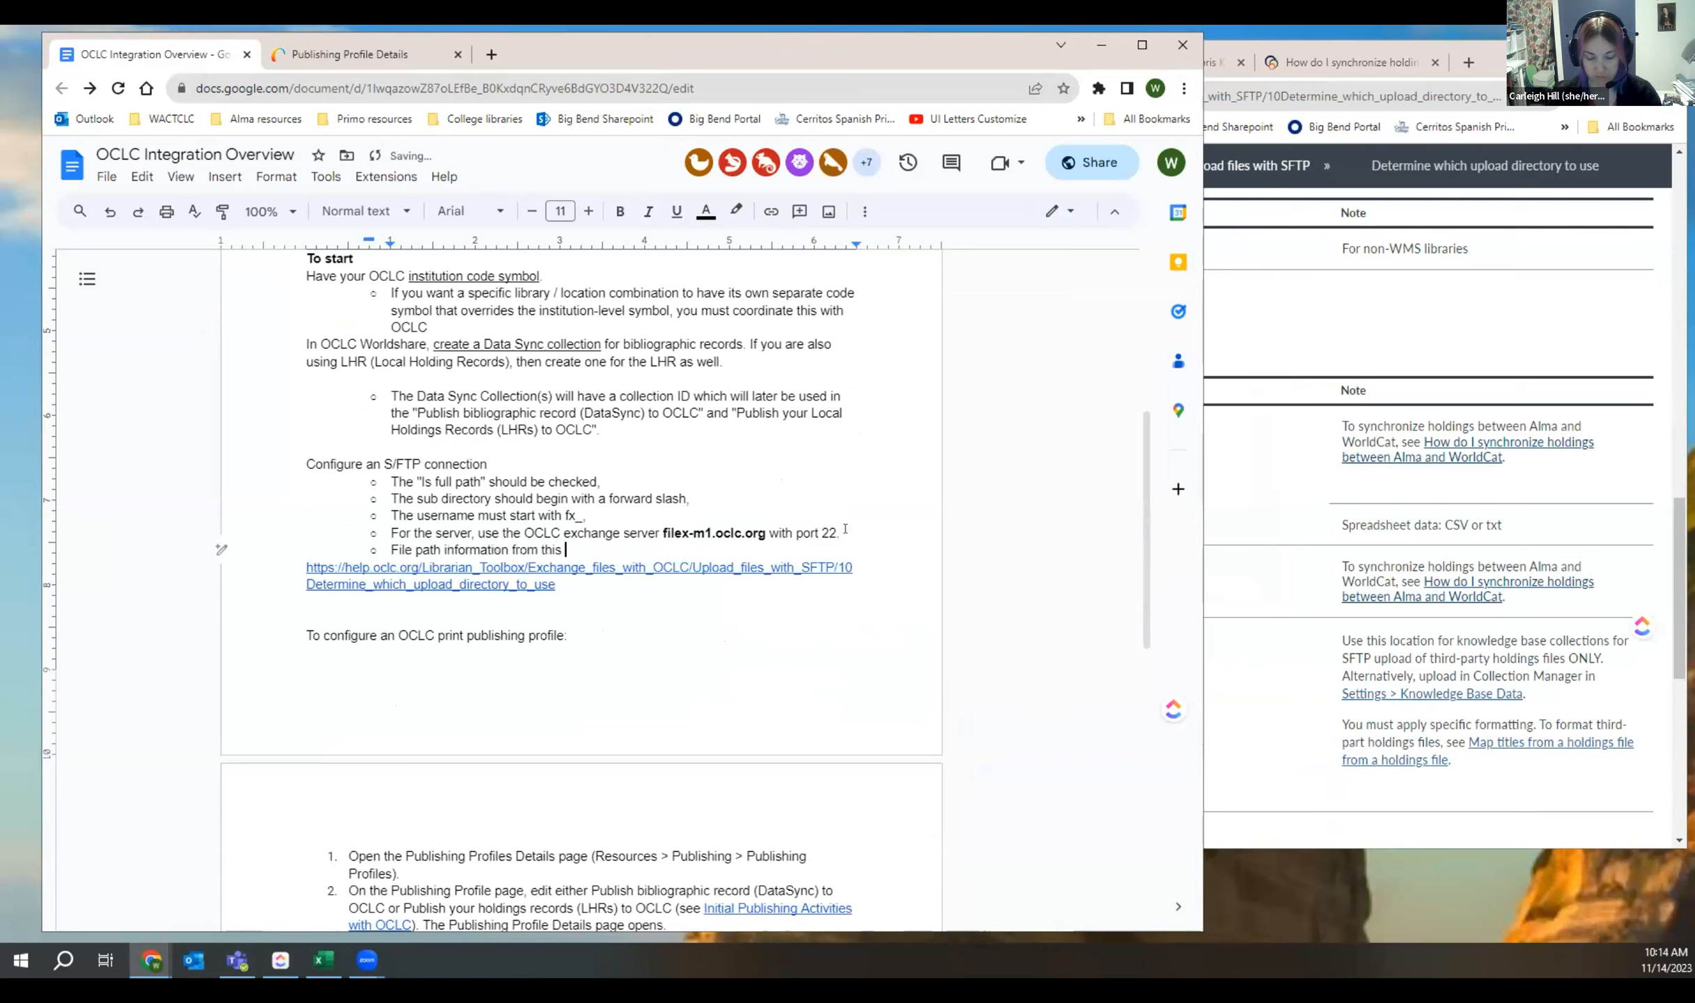
Step: Copy the article's "WorldCat bibliographic data sync collections" entry with /xfer/metacoll/in/bib into a new unformatted bullet, separating name and path with a tab
left_click(1278, 431)
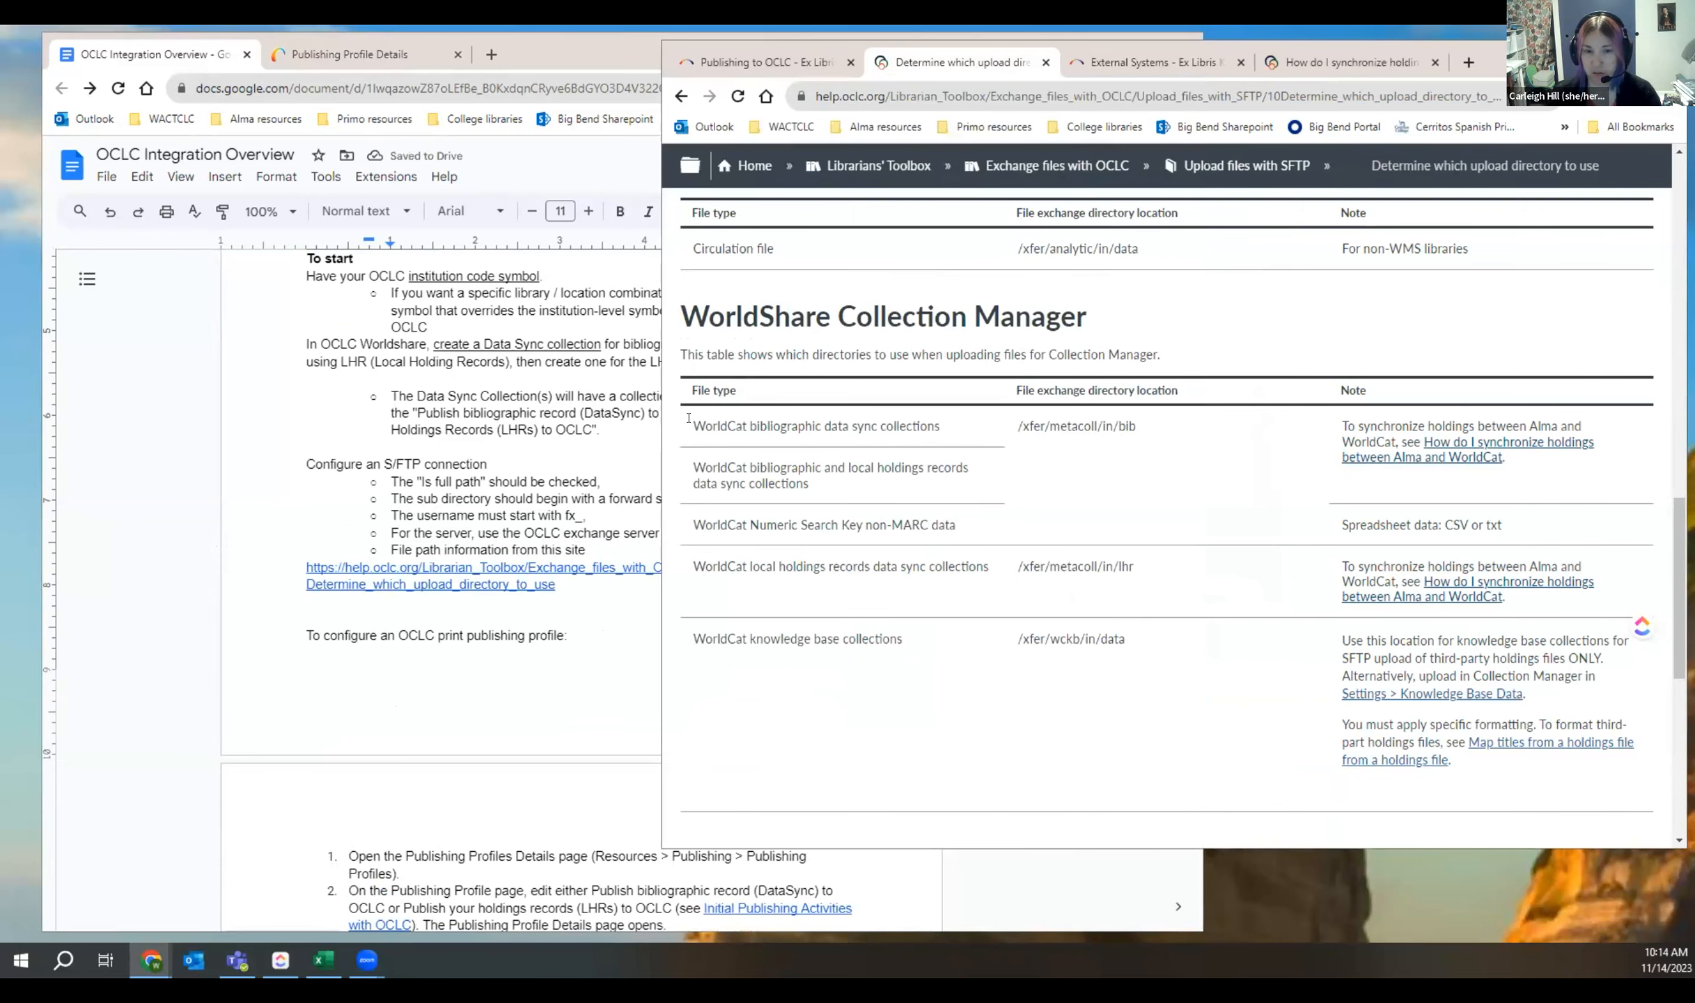
left_click_drag(692, 424, 1137, 421)
key("ctrl+c")
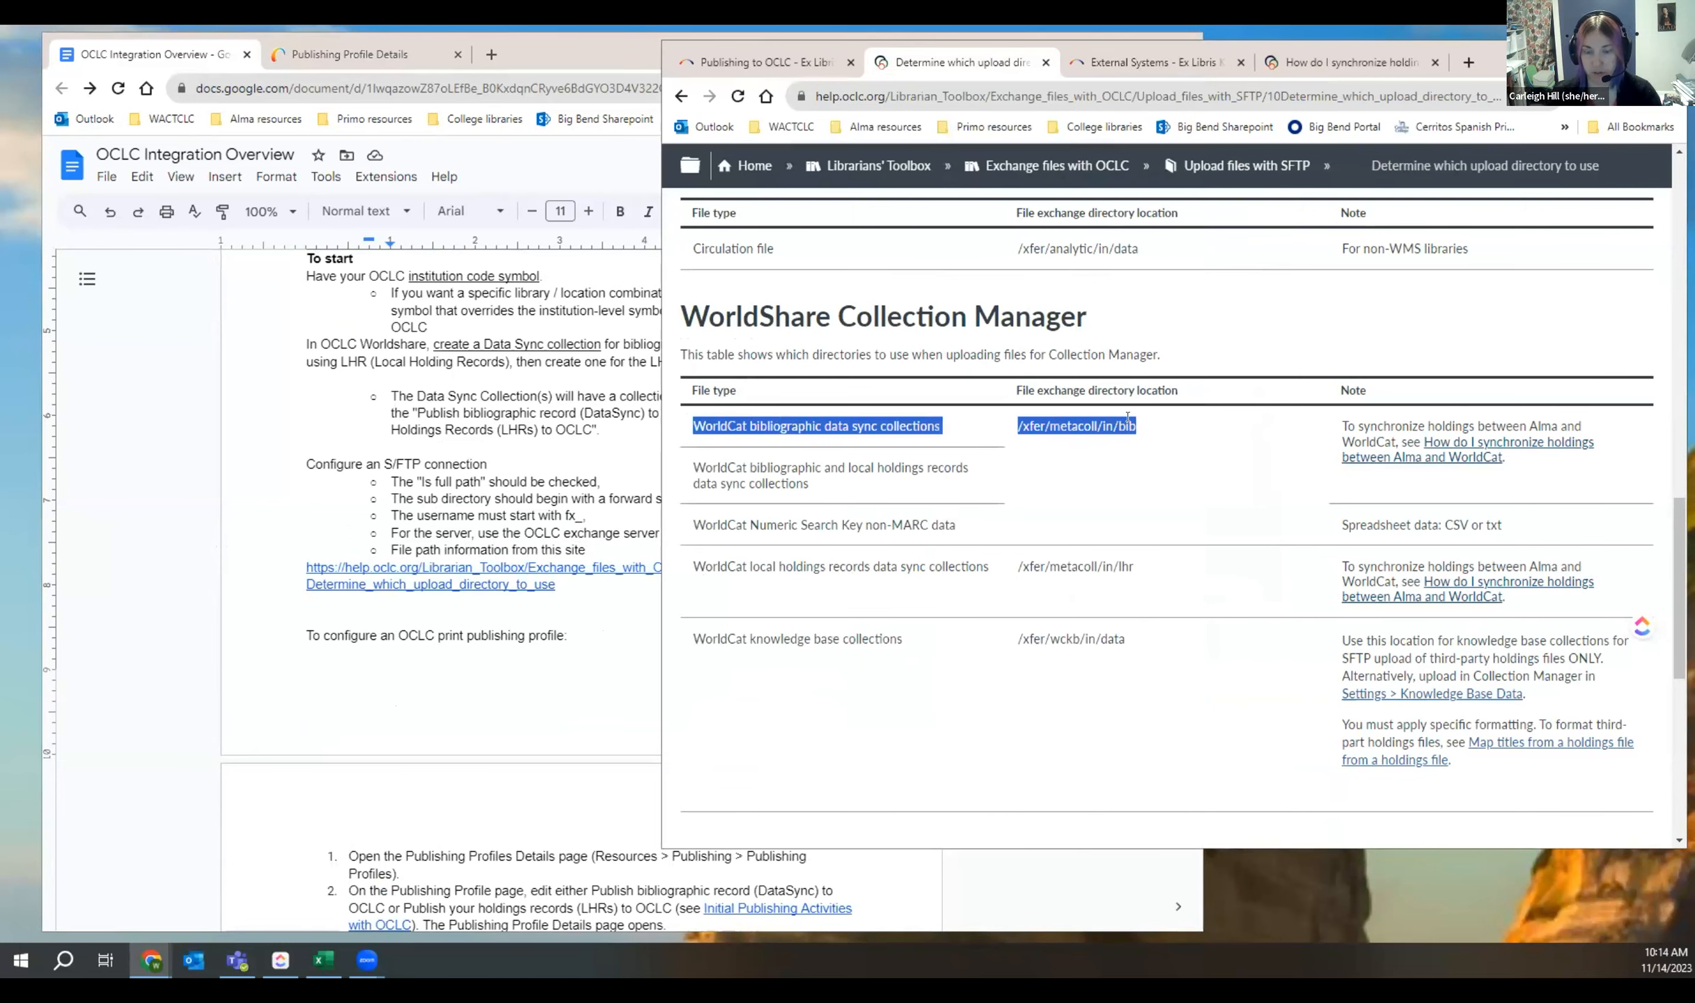
left_click(608, 544)
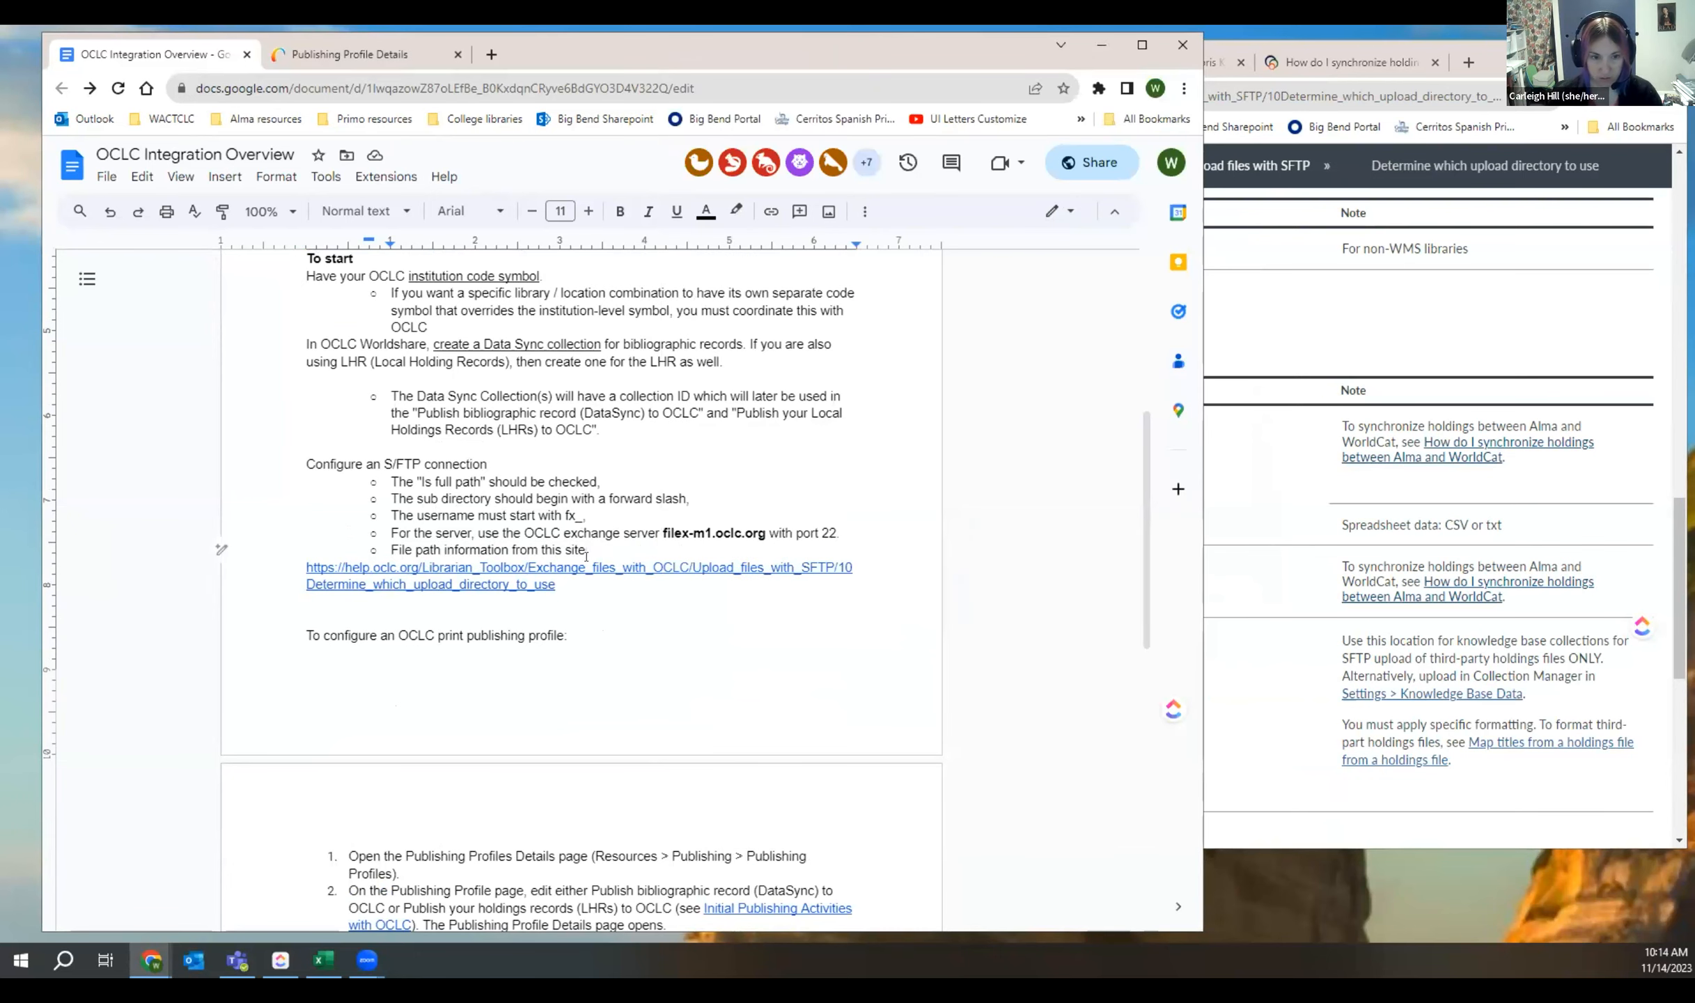
key("ctrl+v")
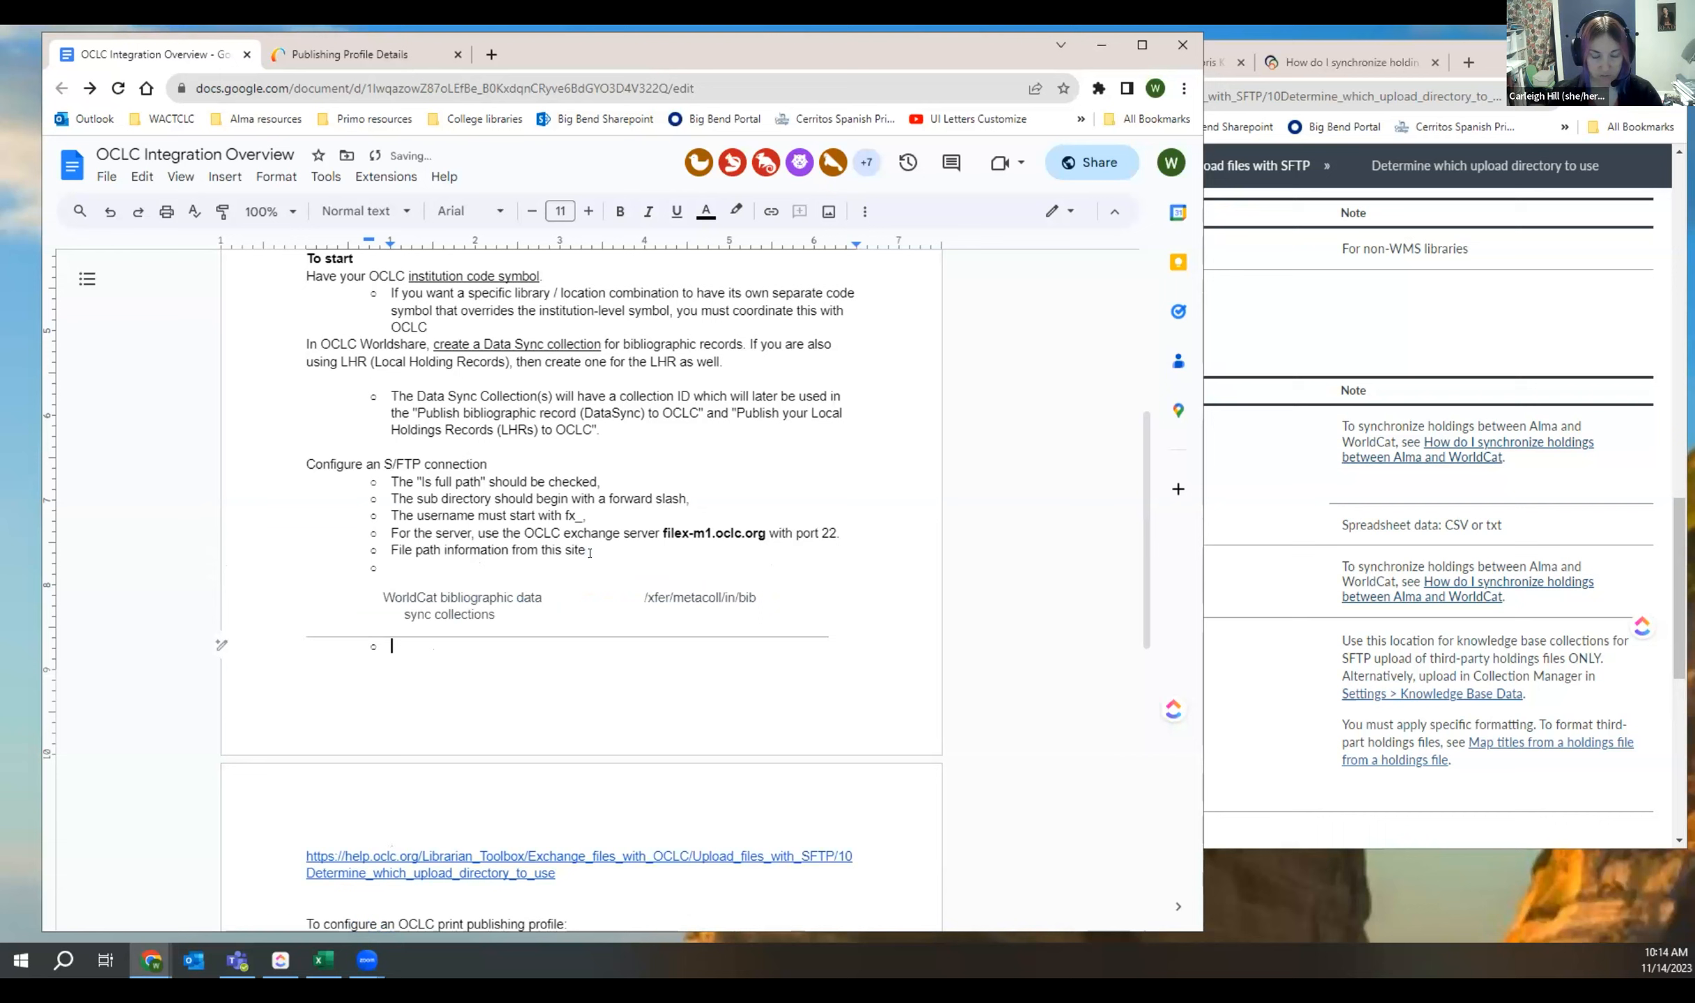
key("ctrl+z")
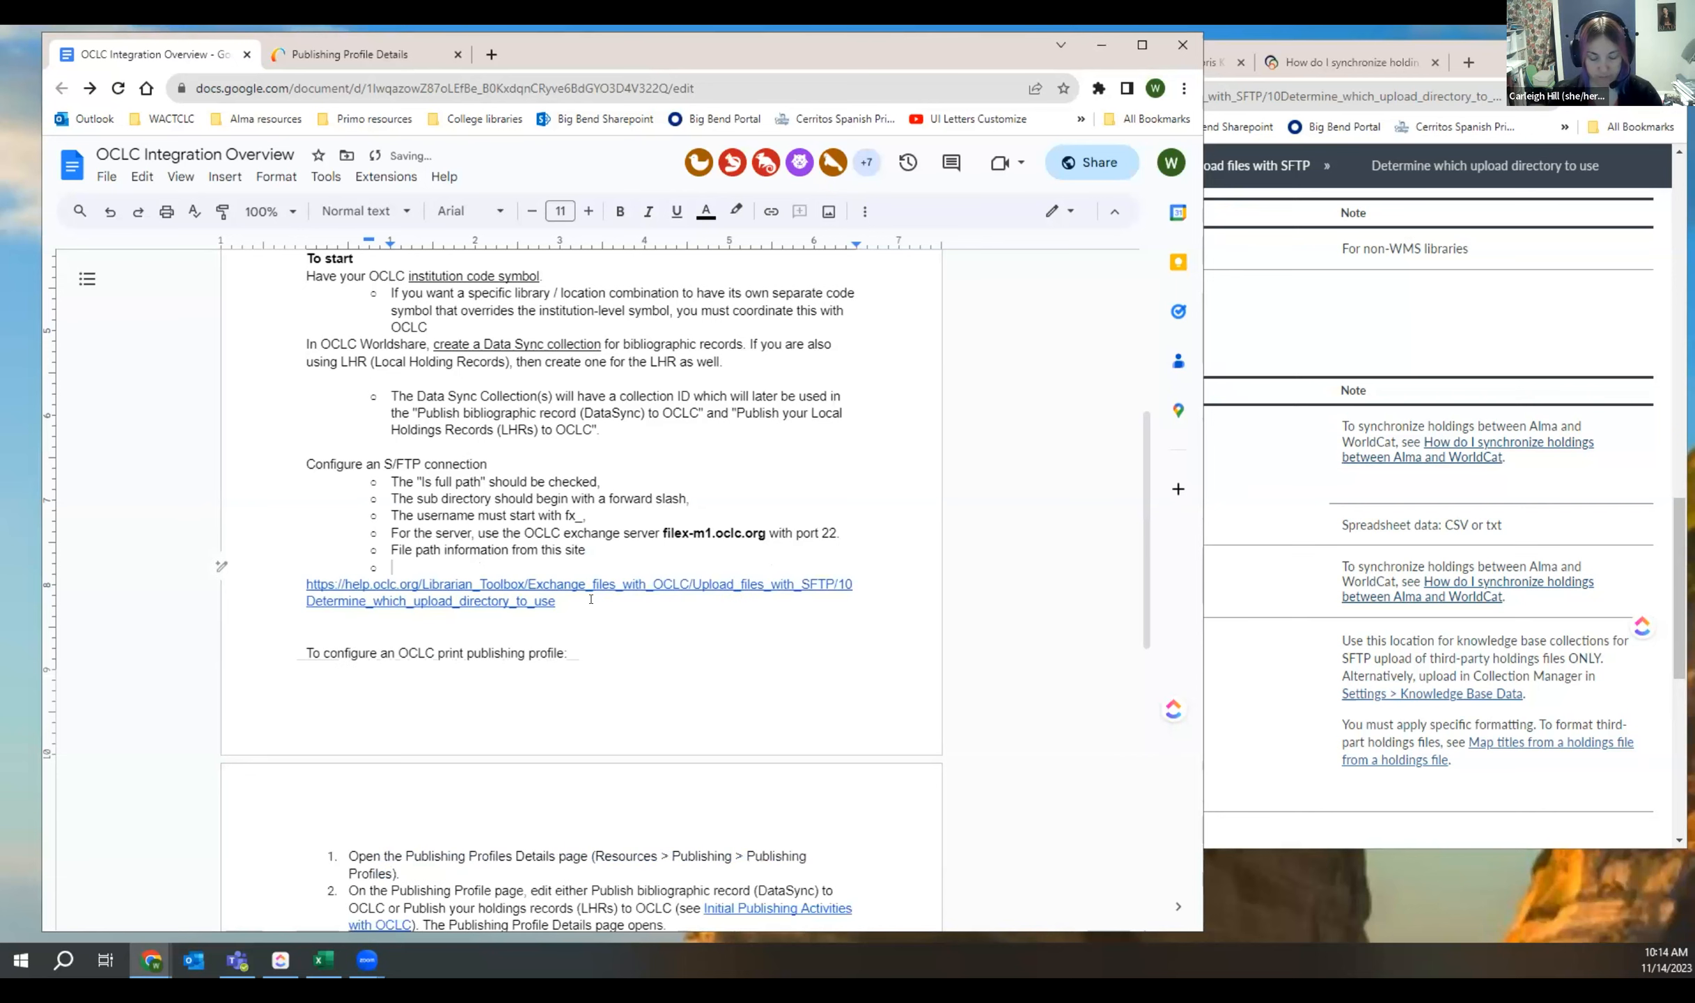
right_click(520, 605)
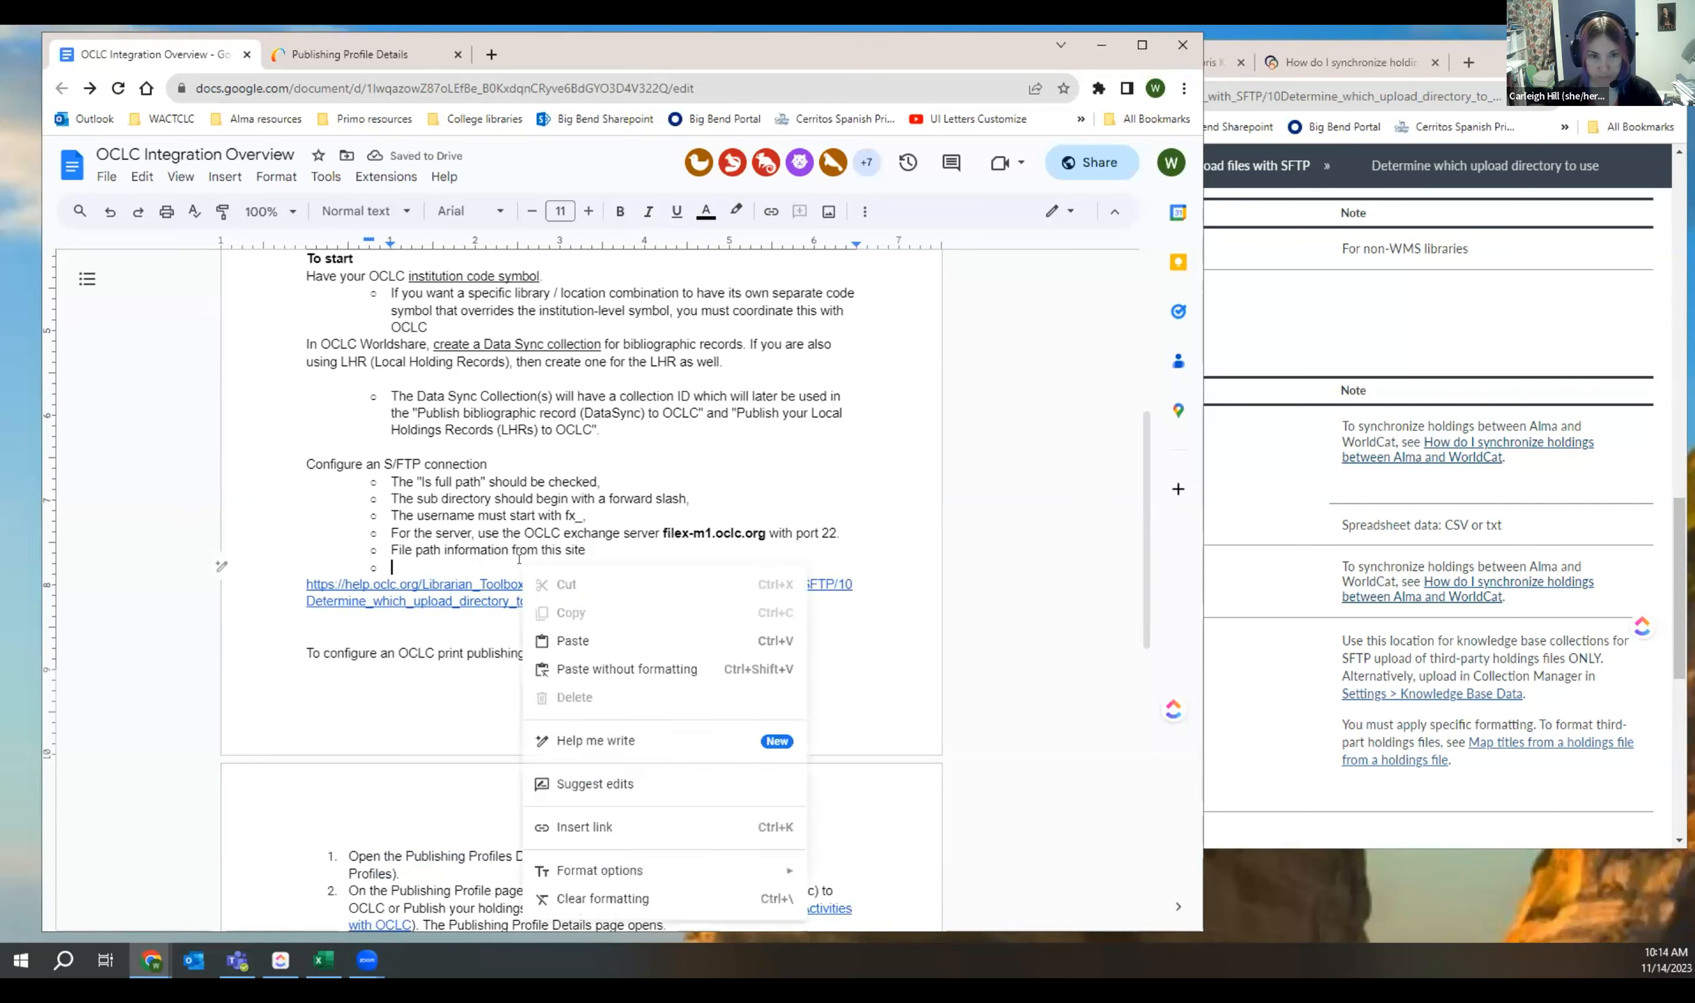
left_click(590, 667)
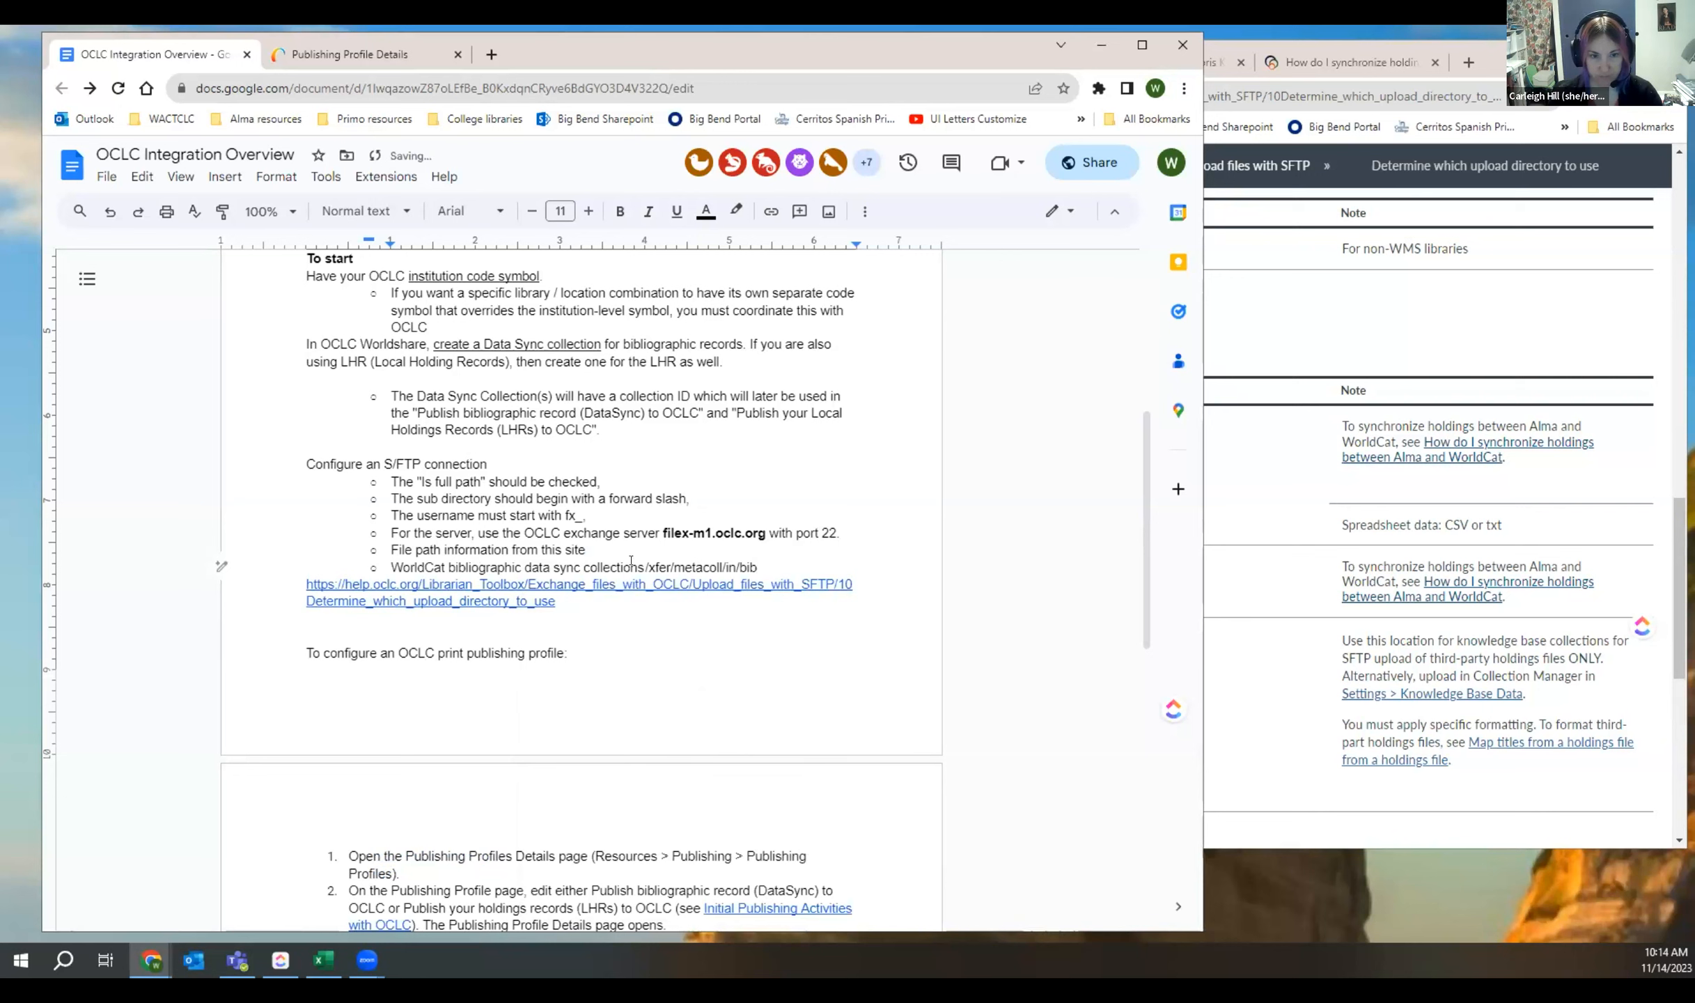
left_click(638, 564)
key("Tab")
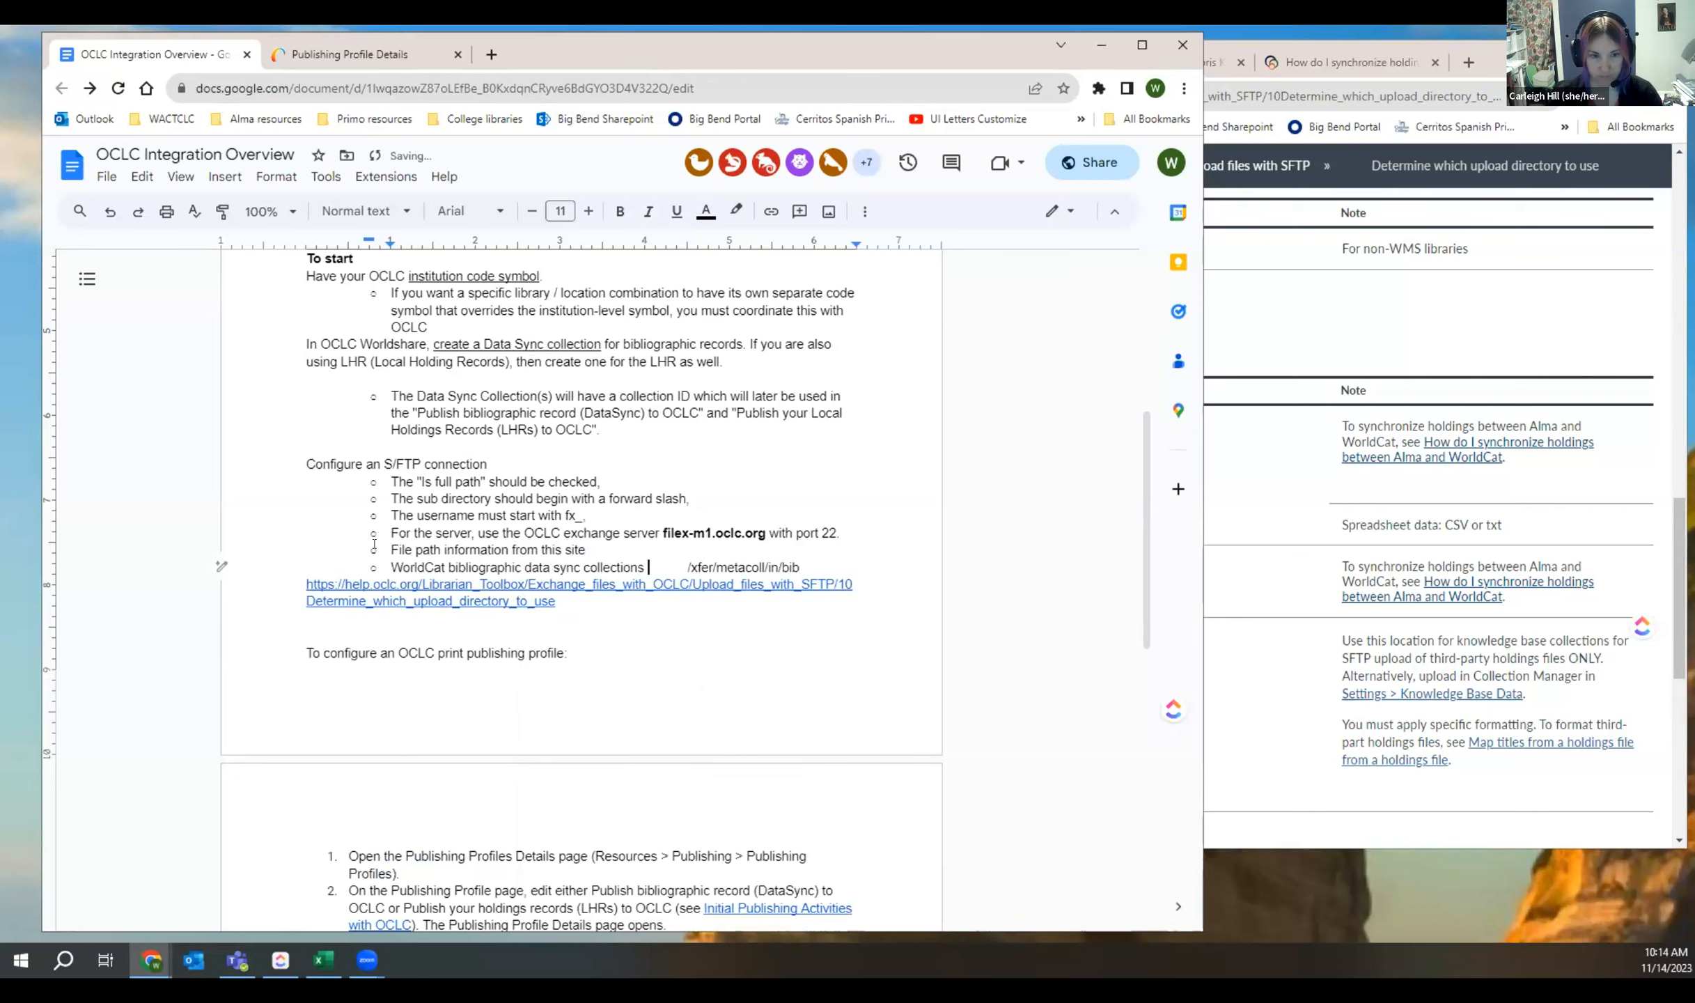
Step: Move the upload directory article's web address into a new sub-item beneath the bullet "File path information from this site"
left_click_drag(303, 575, 557, 601)
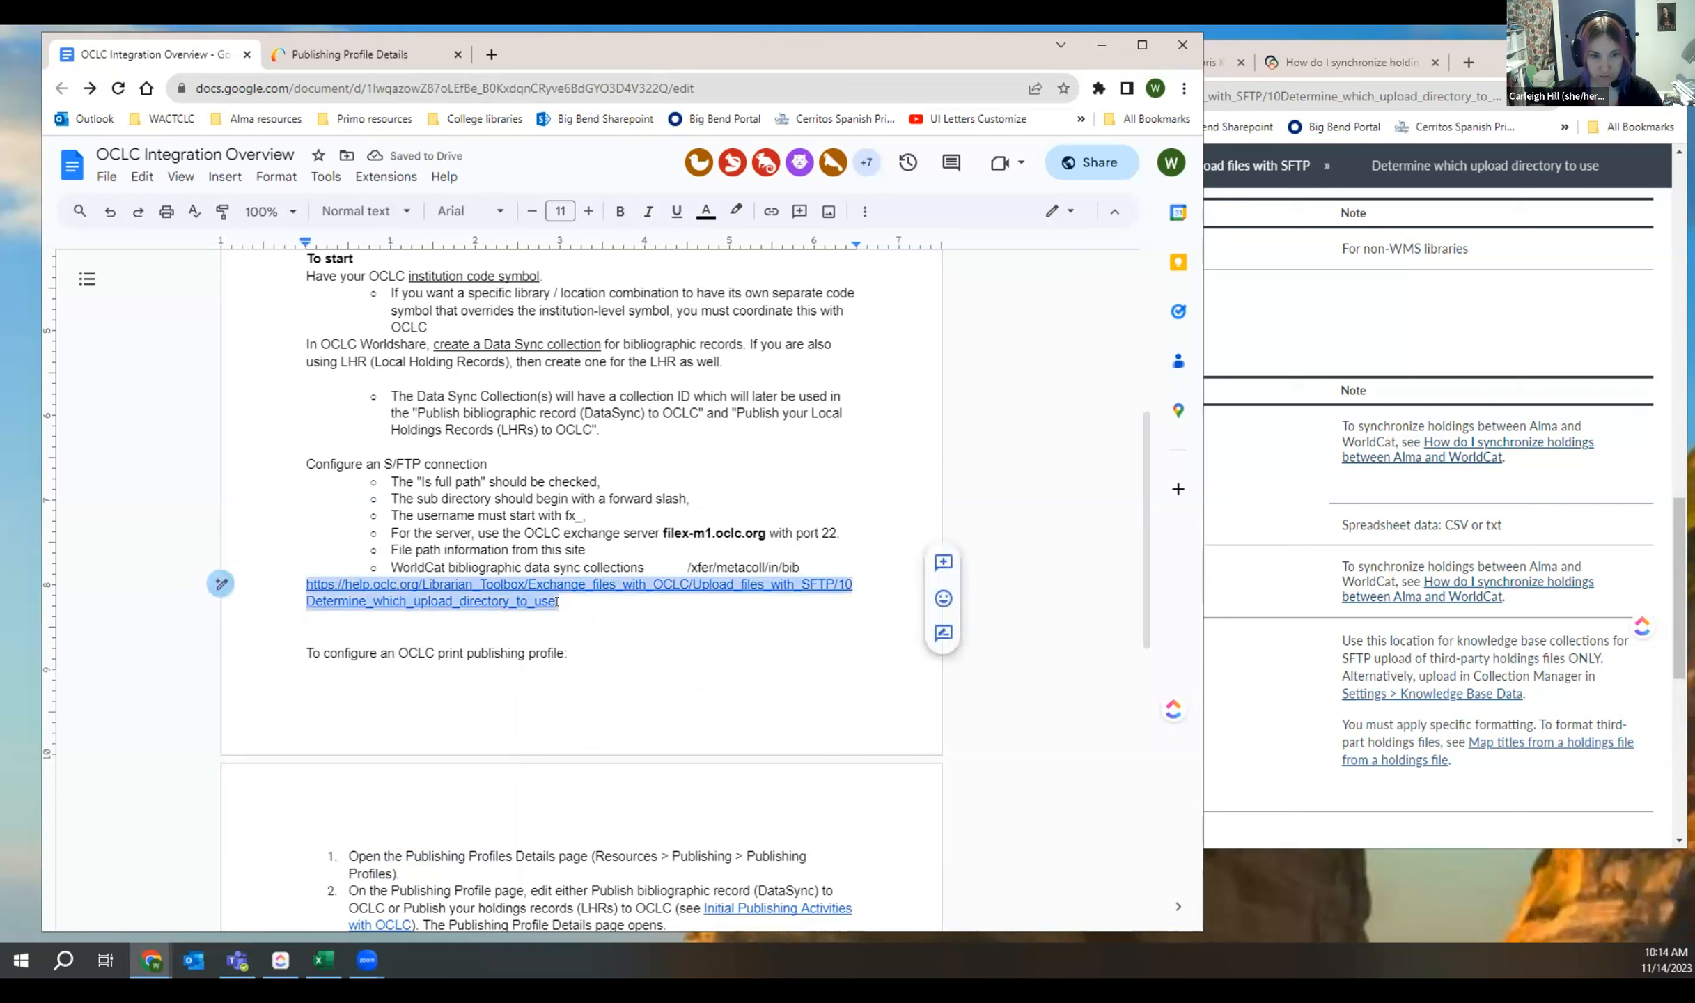
key("ctrl+x")
left_click(601, 548)
key("Return")
key("Tab")
key("ctrl+v")
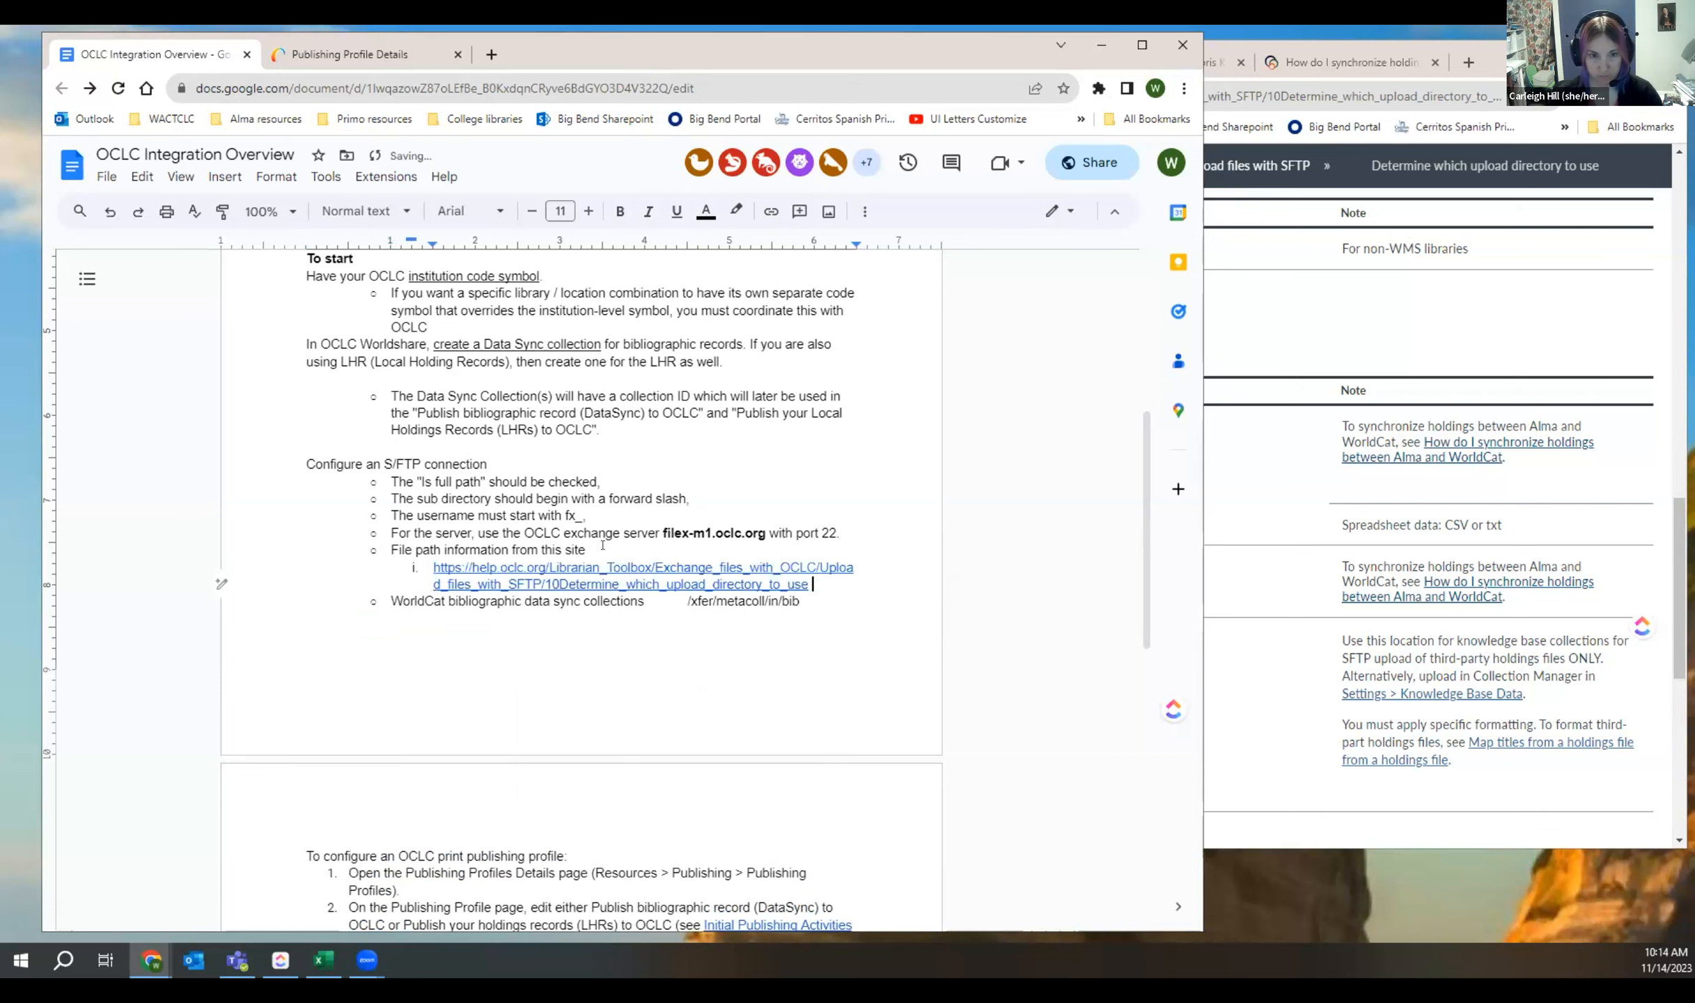
Step: Indent the "WorldCat bibliographic data sync collections" bullet one level so it sits below the web address as a sub-item
left_click(387, 599)
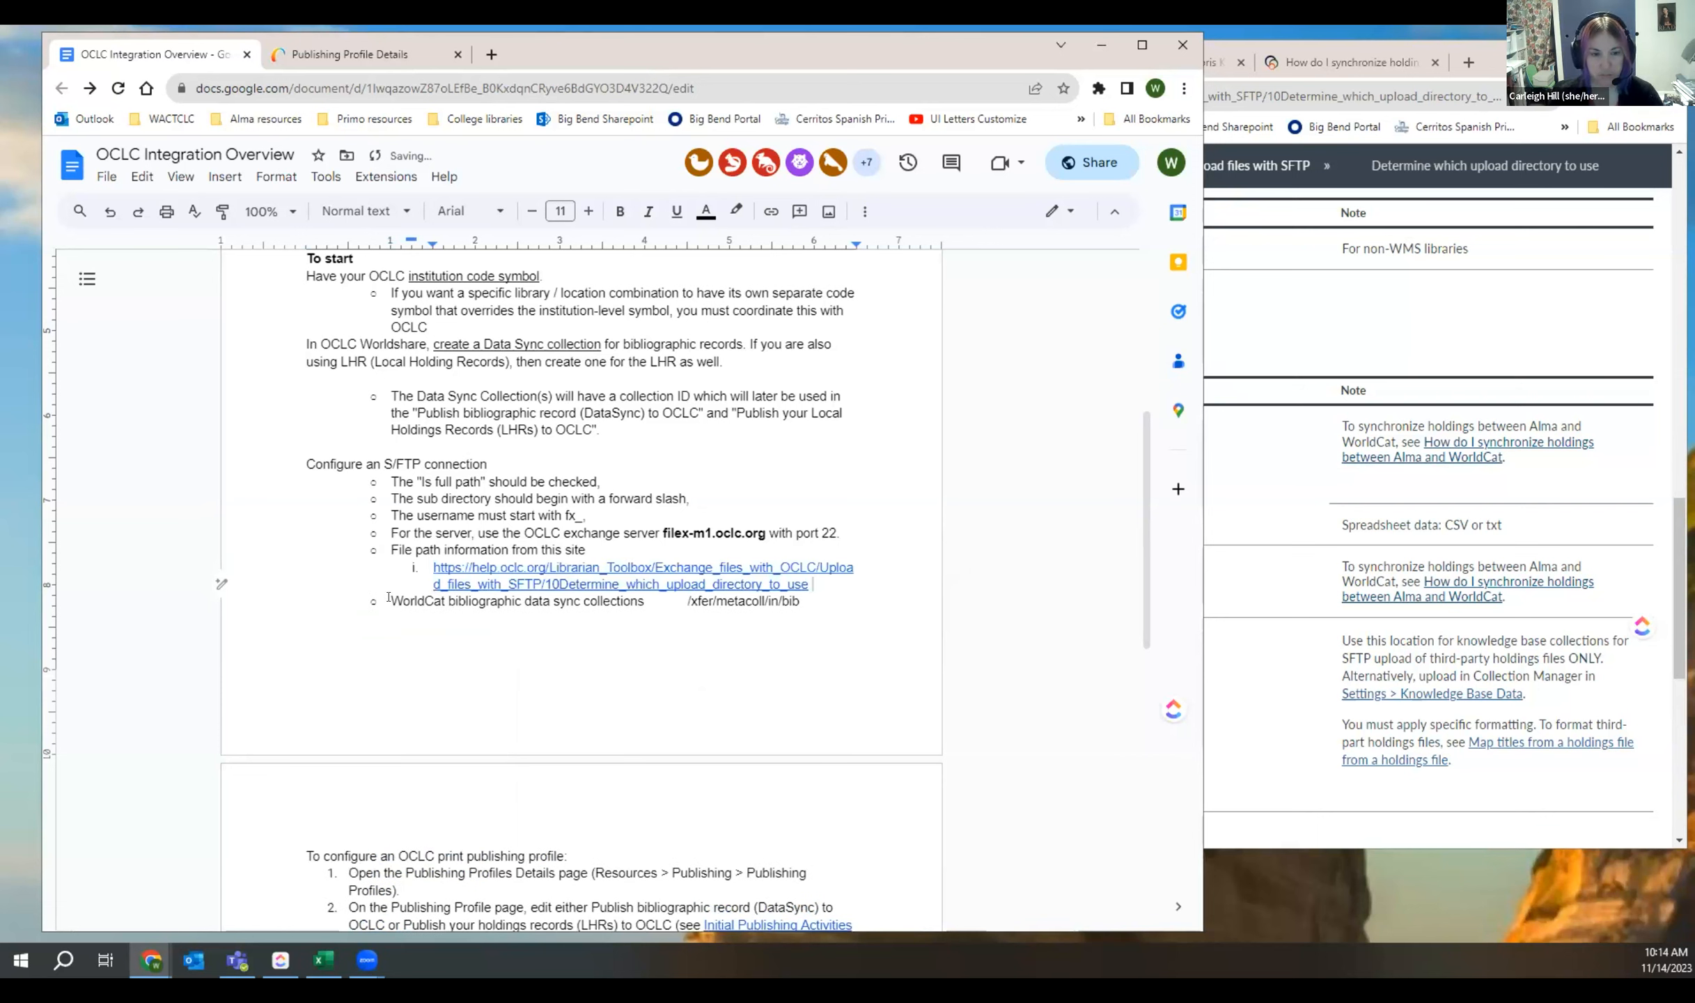
type("`")
key("BackSpace")
key("Tab")
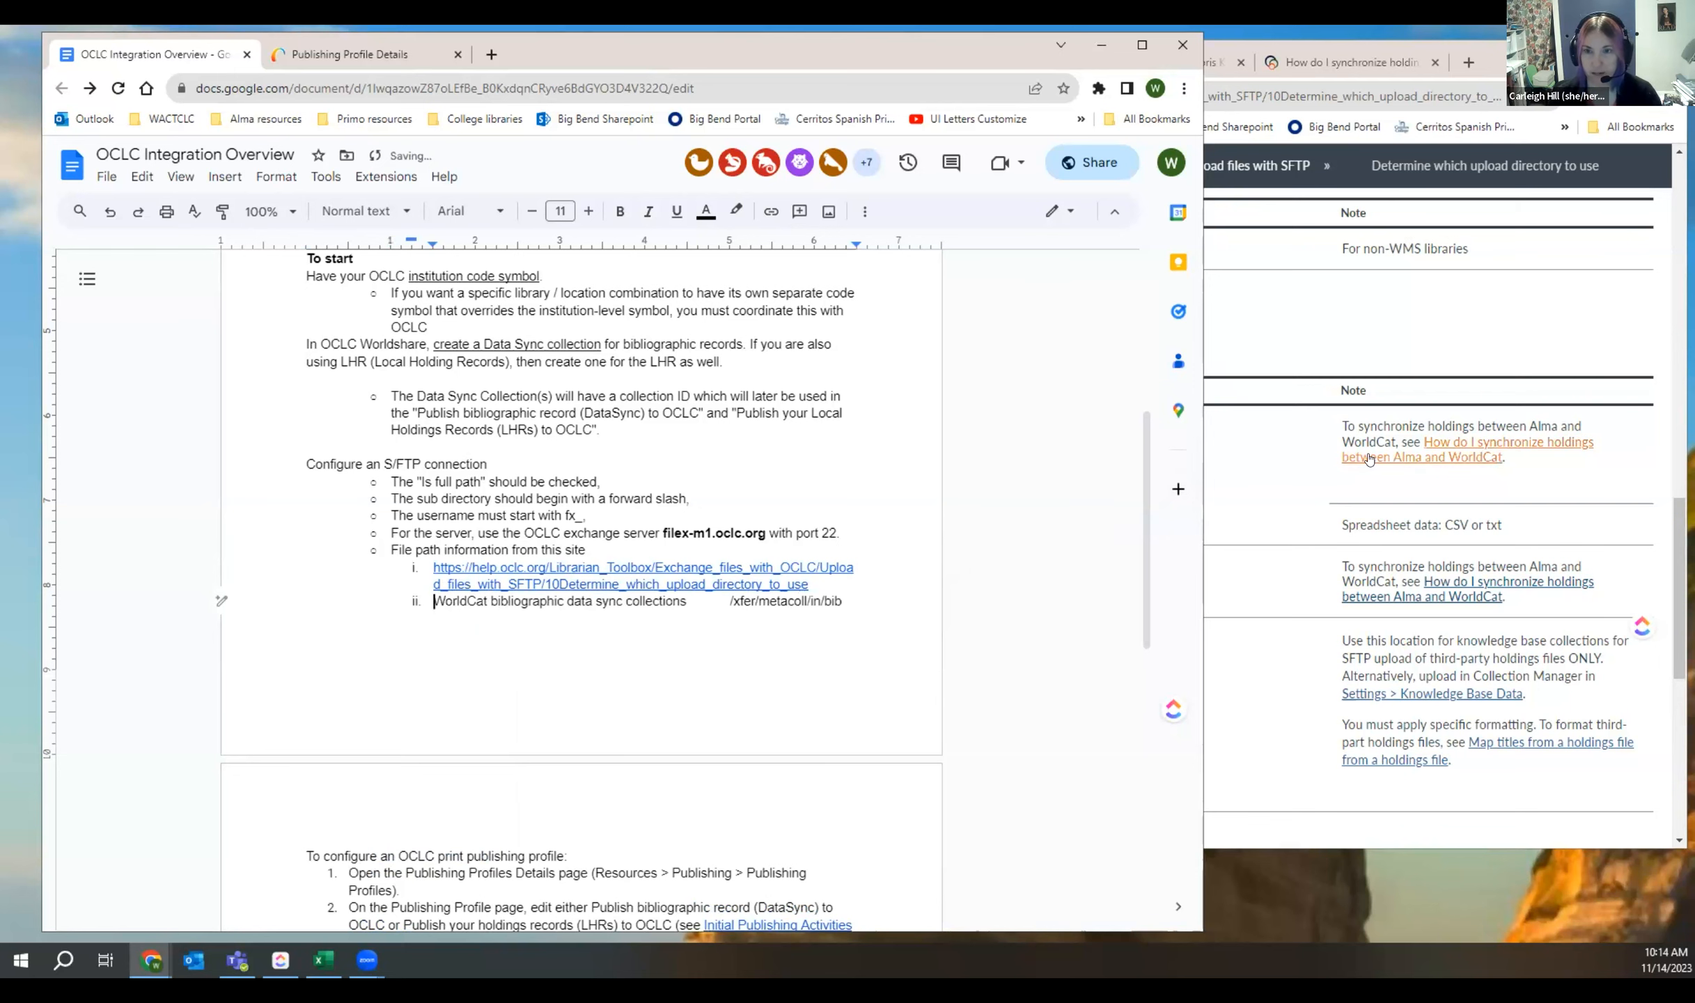
Step: Close the Ex Libris "External Systems" article and review the SFTP Connection Details in OCLC's article on synchronizing Alma and WorldCat holdings
left_click(1297, 359)
left_click(1189, 61)
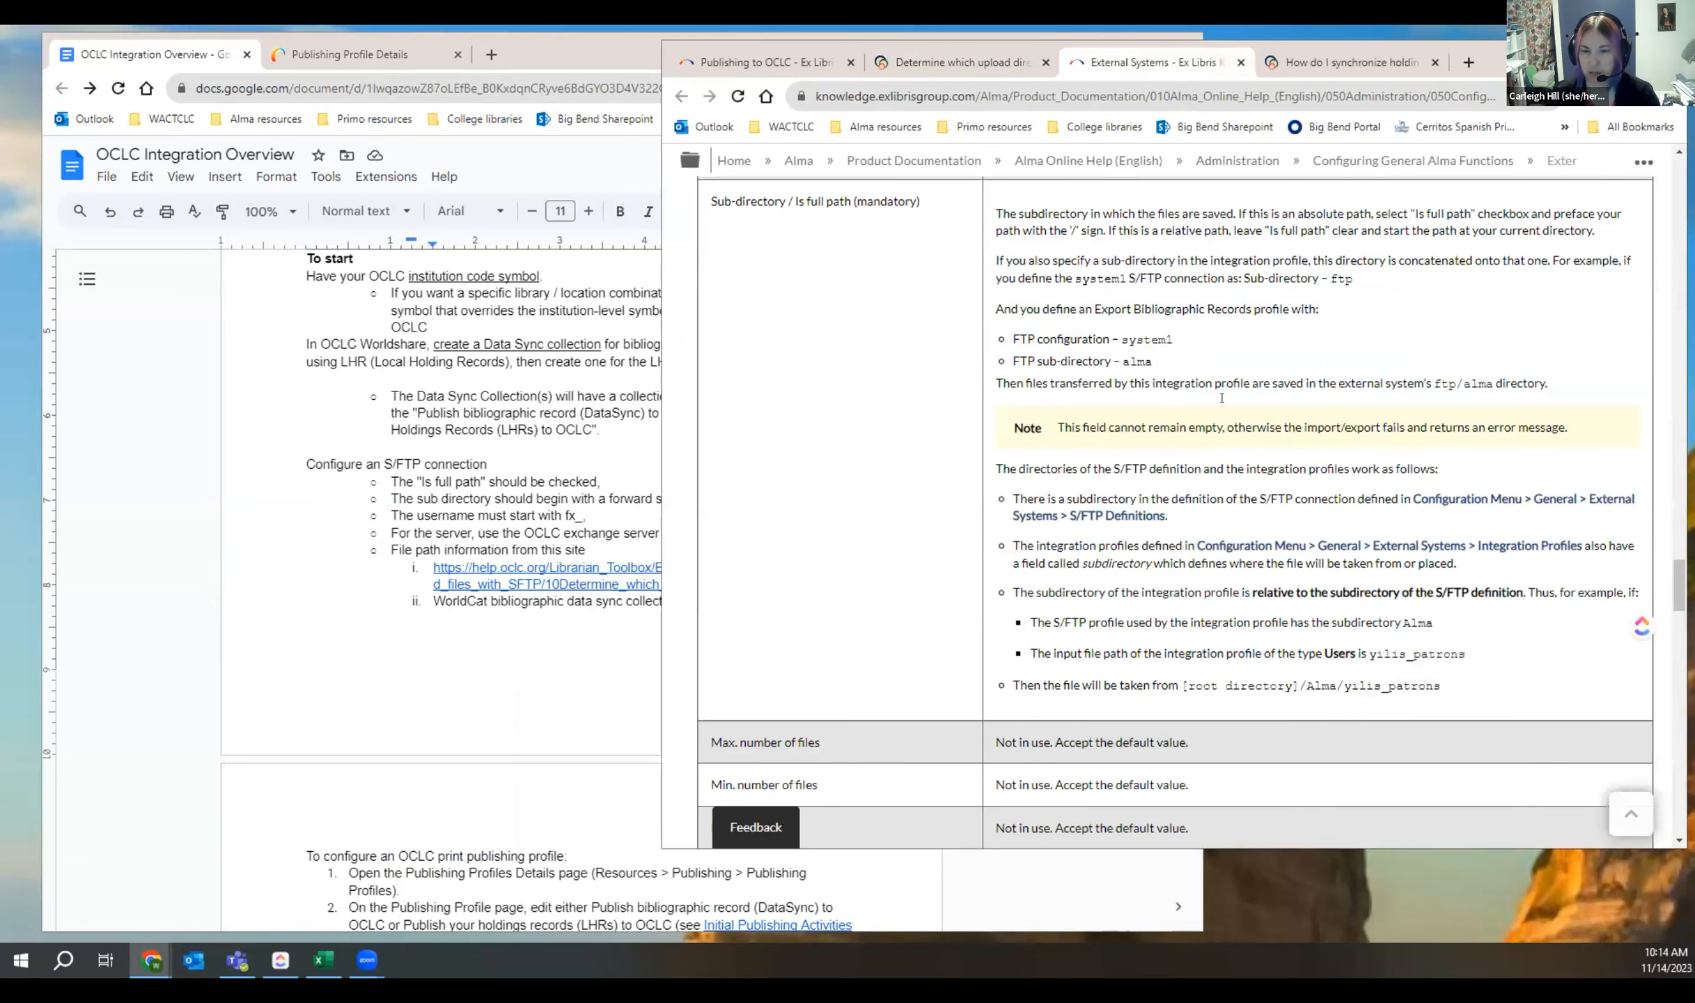
scroll(1213, 499, "up", 3)
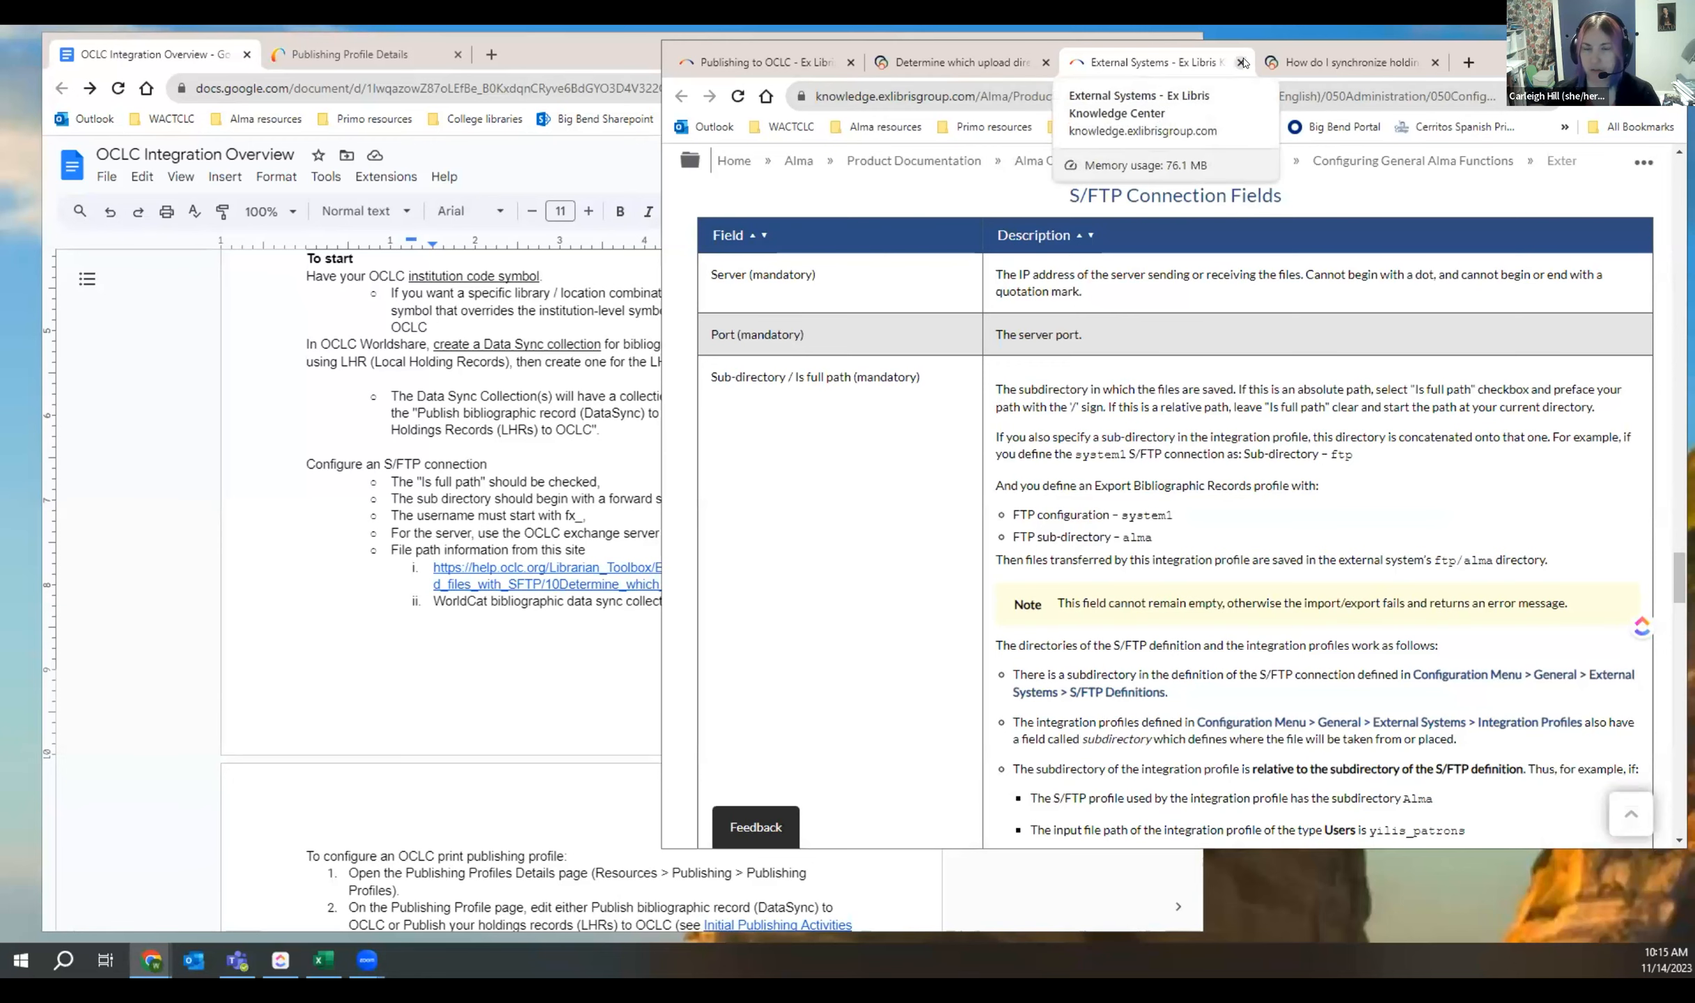
left_click(1239, 64)
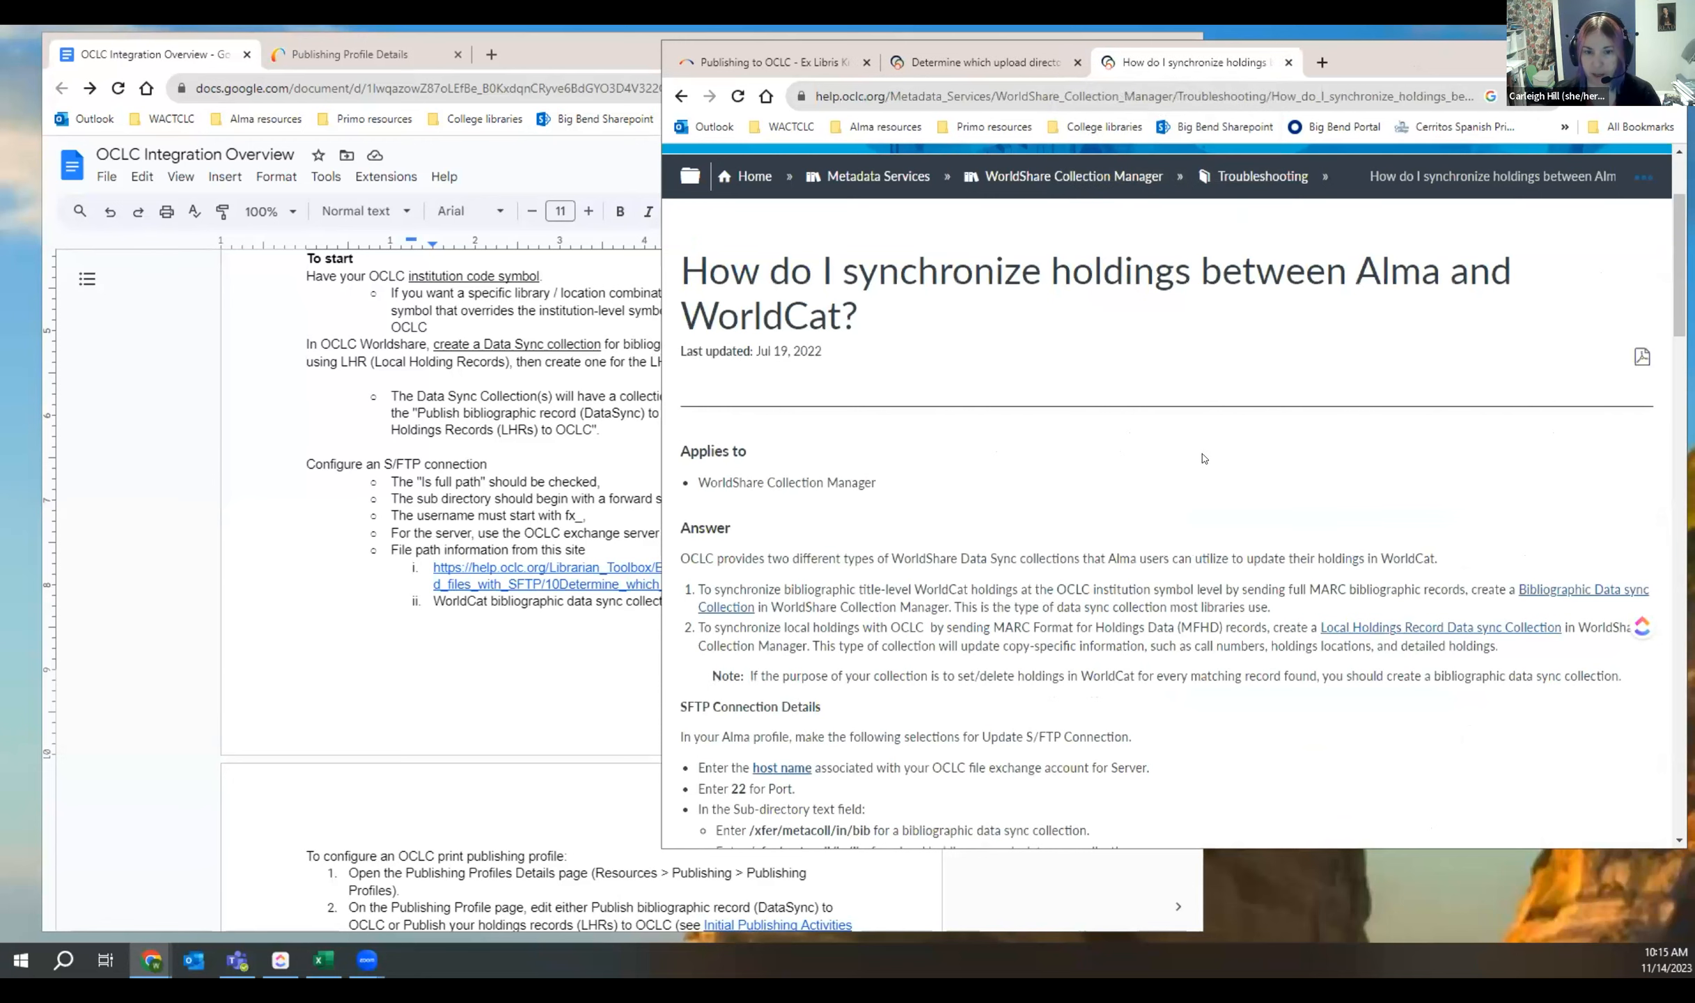
scroll(1208, 443, "down", 5)
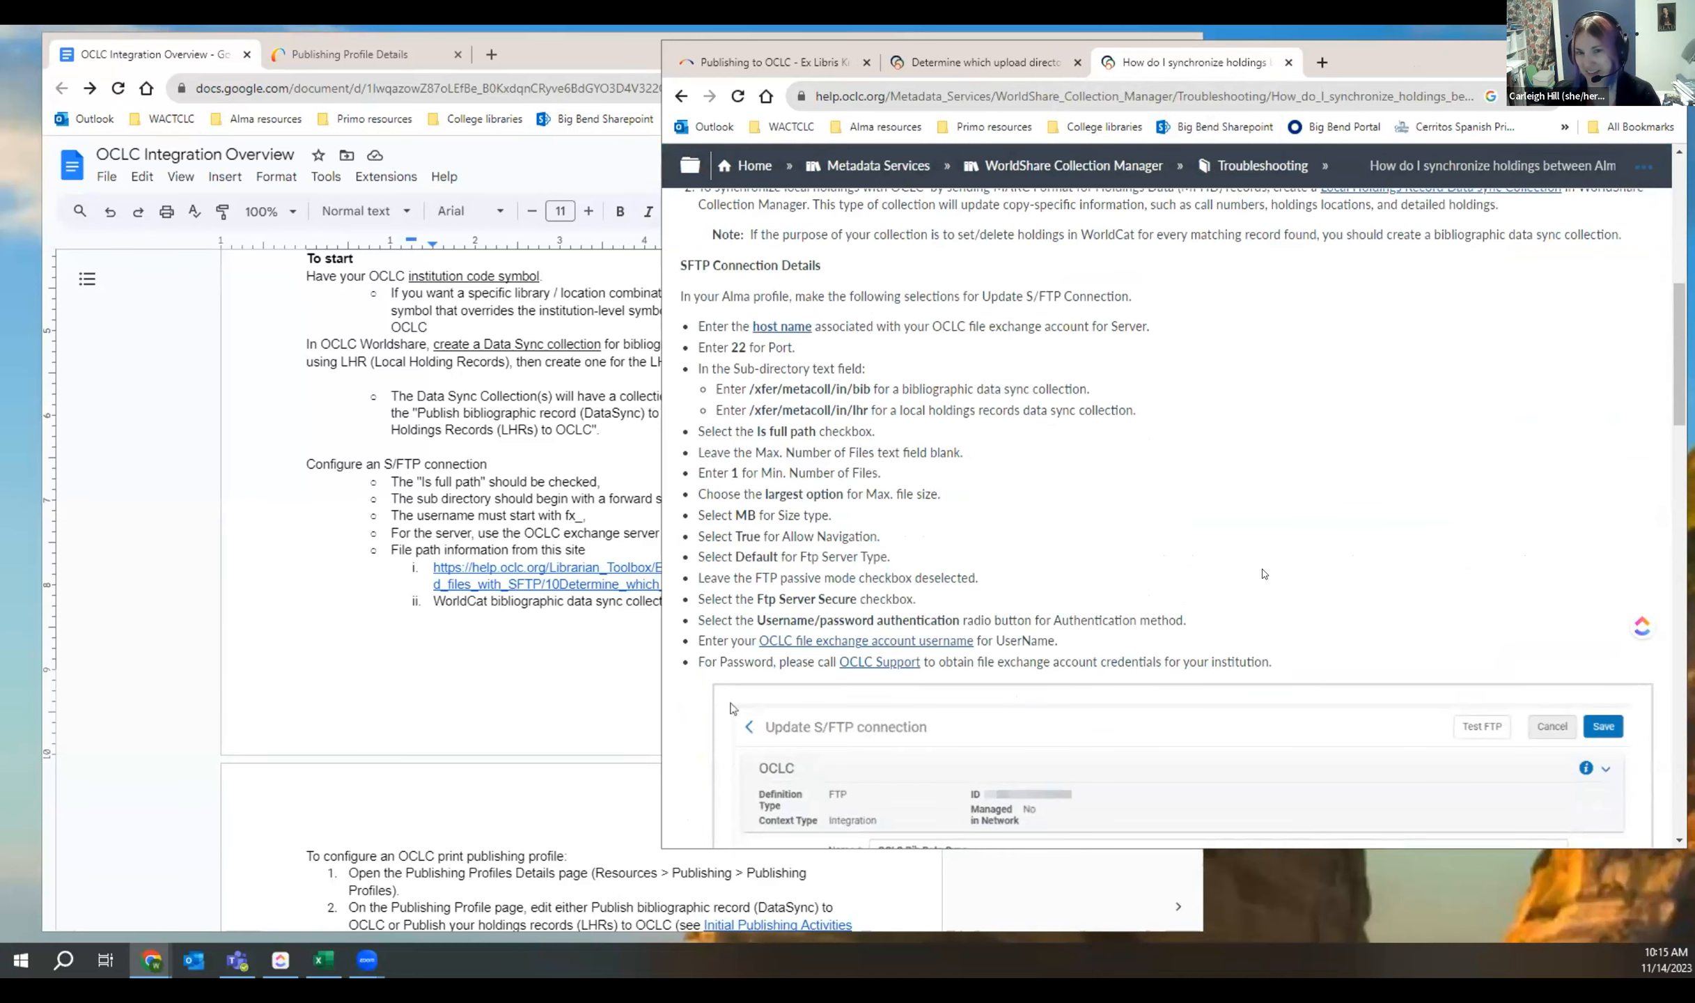
Step: Copy the web address of "How do I synchronize holdings between Alma and WorldCat?" and insert it above the document's Publishing to OCLC link, followed by a new line
scroll(1264, 573, "up", 5)
left_click(1145, 93)
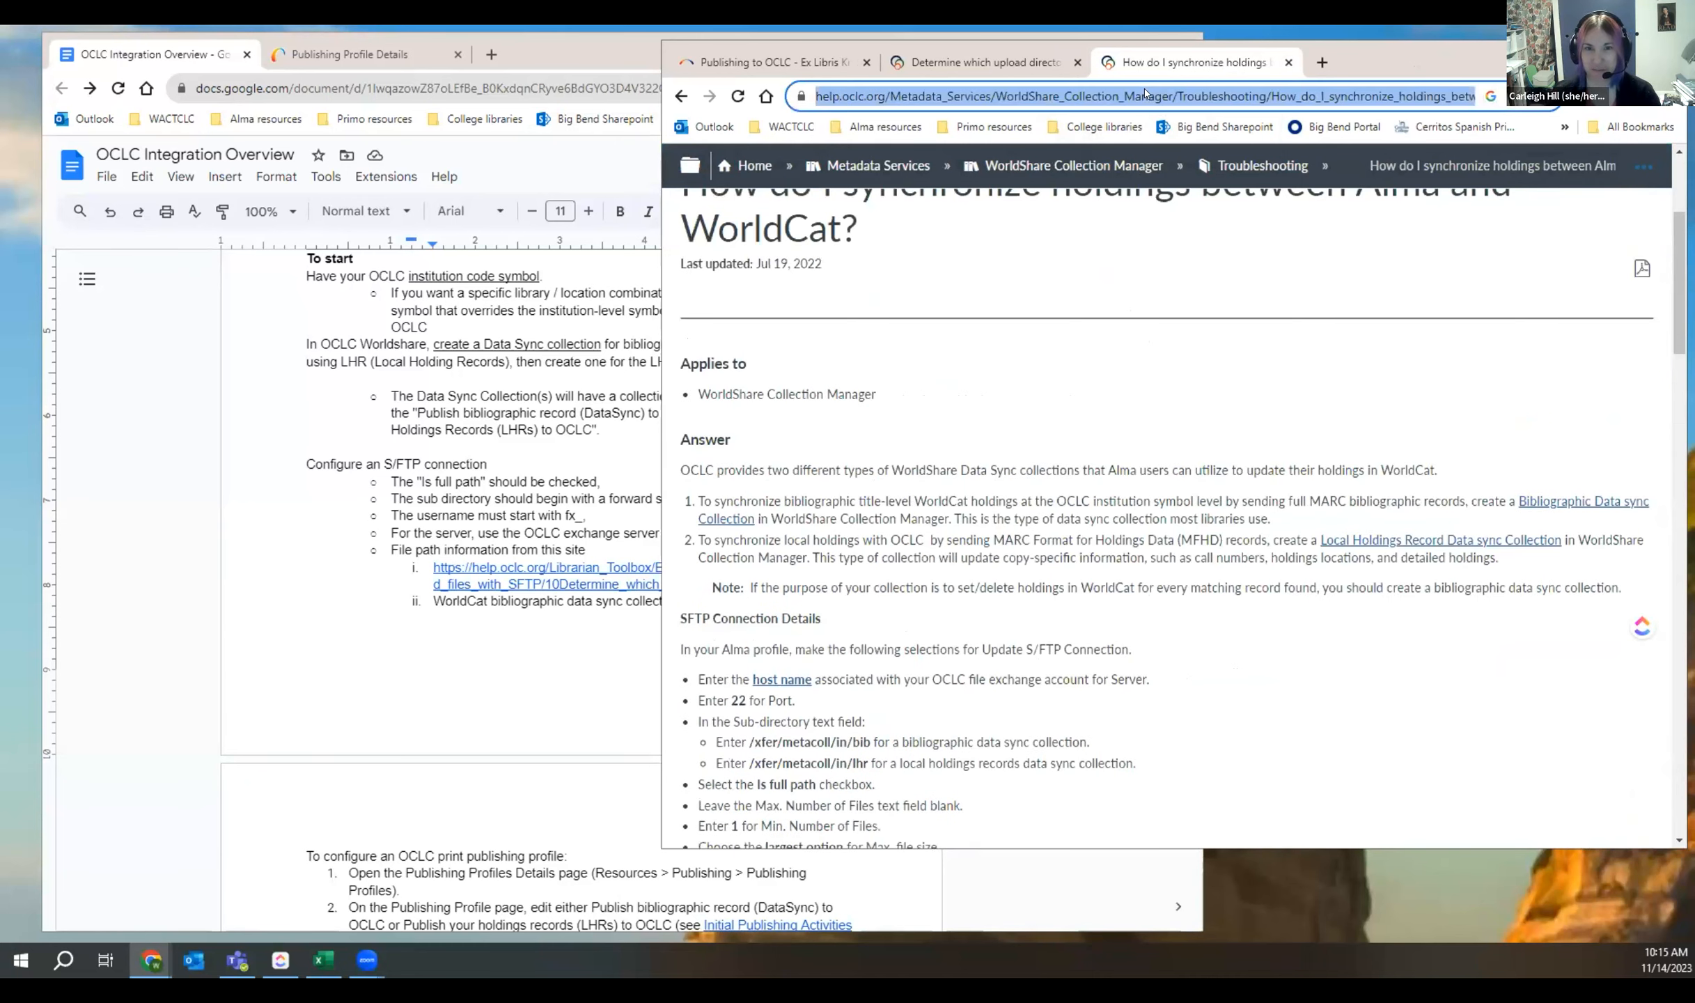
left_click(563, 454)
scroll(306, 365, "up", 3)
left_click(306, 365)
type("https://help.oclc.org/Metadata_Services/WorldShare_Collection_Manager/Troubleshooting/How_do_I_synchronize_holdings_between_Alma_and_WorldCat")
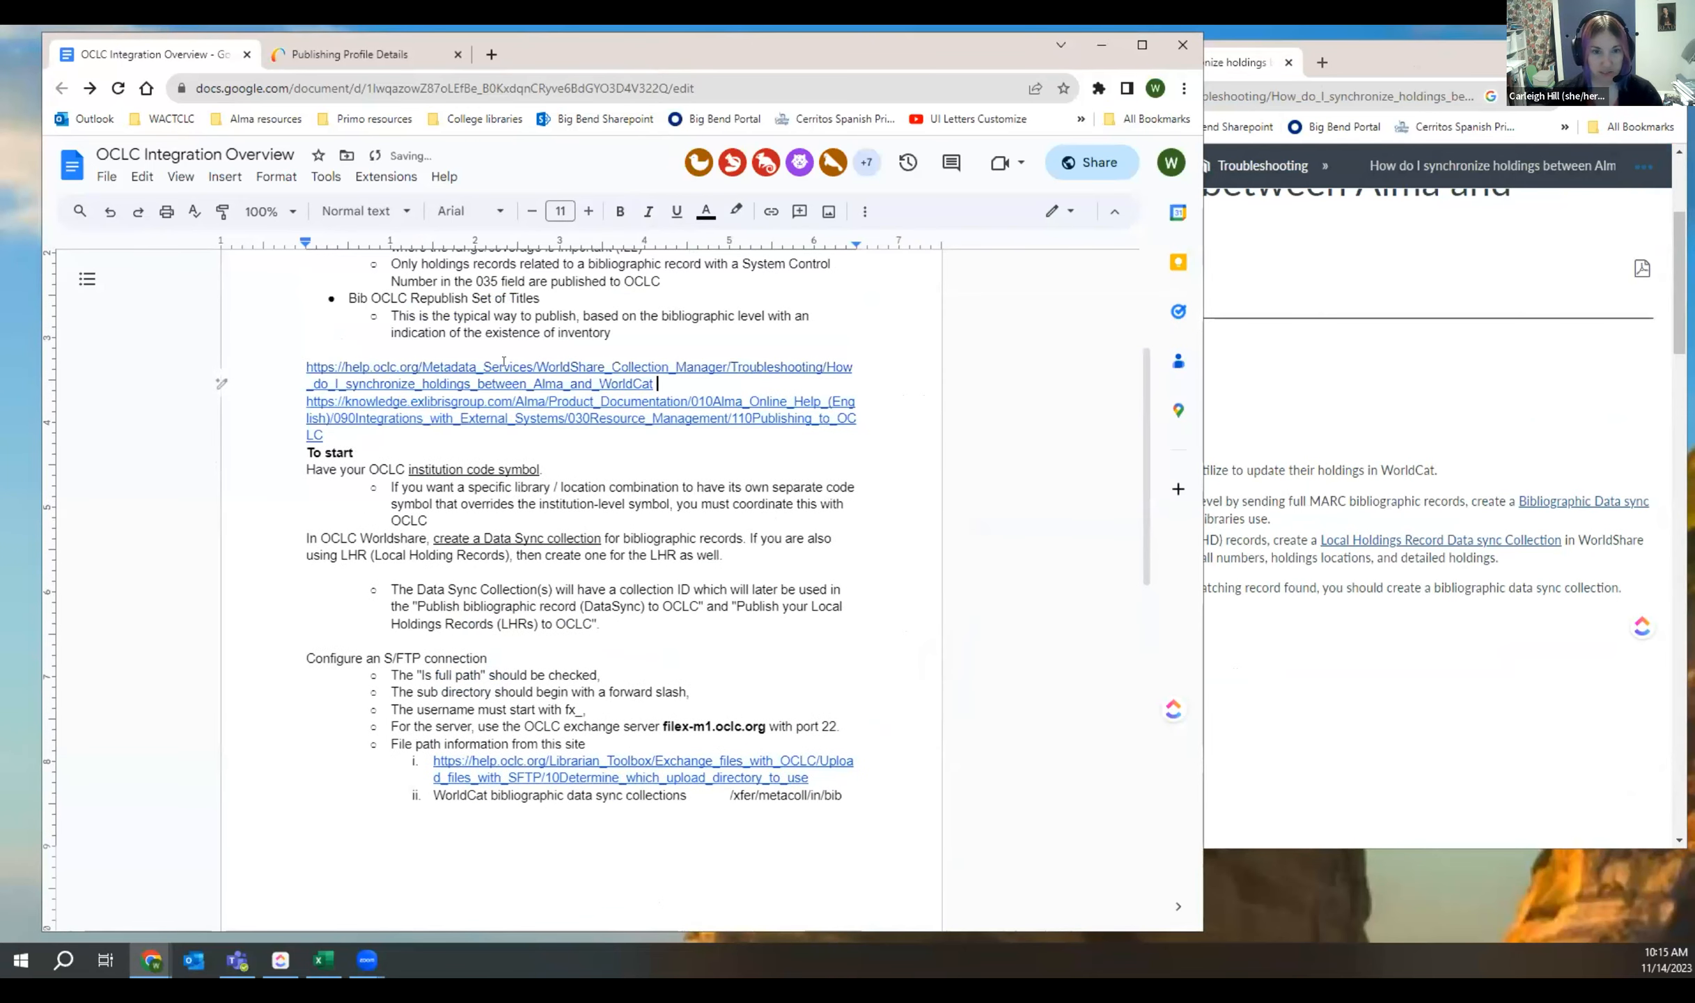
key("Return")
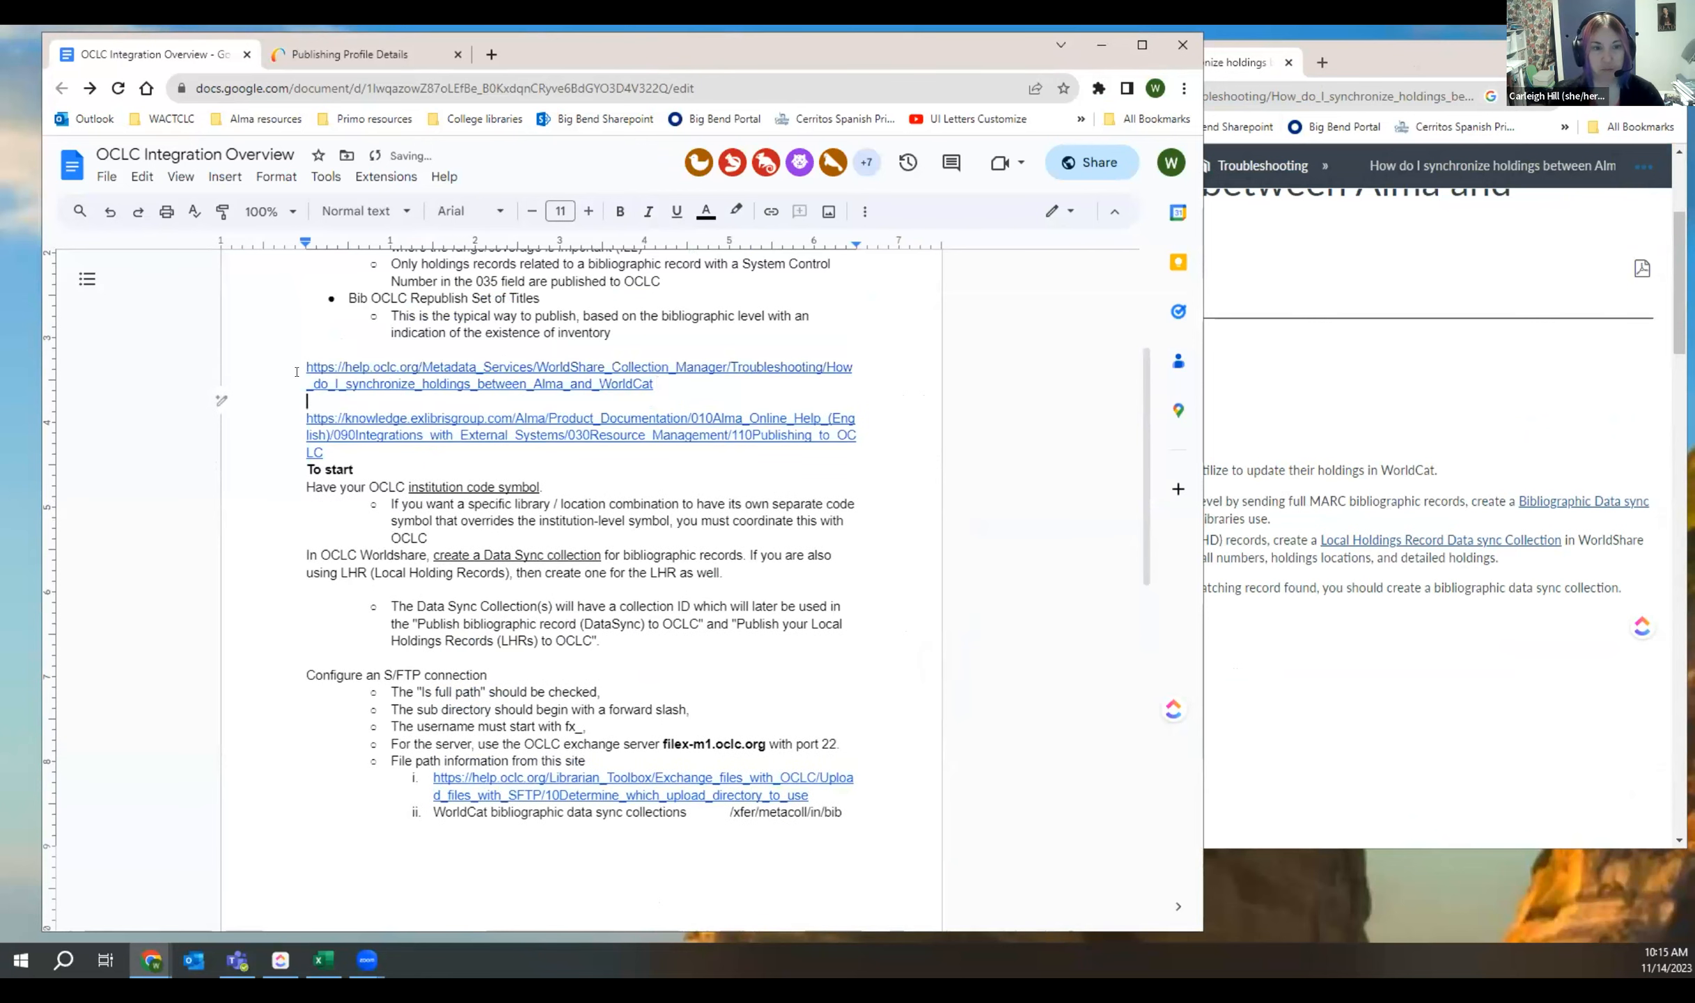
Step: Read the OCLC synchronization article's sections on SFTP connection details, publishing profile details, submission format and the Test FTP feature
left_click(1279, 404)
scroll(676, 461, "down", 3)
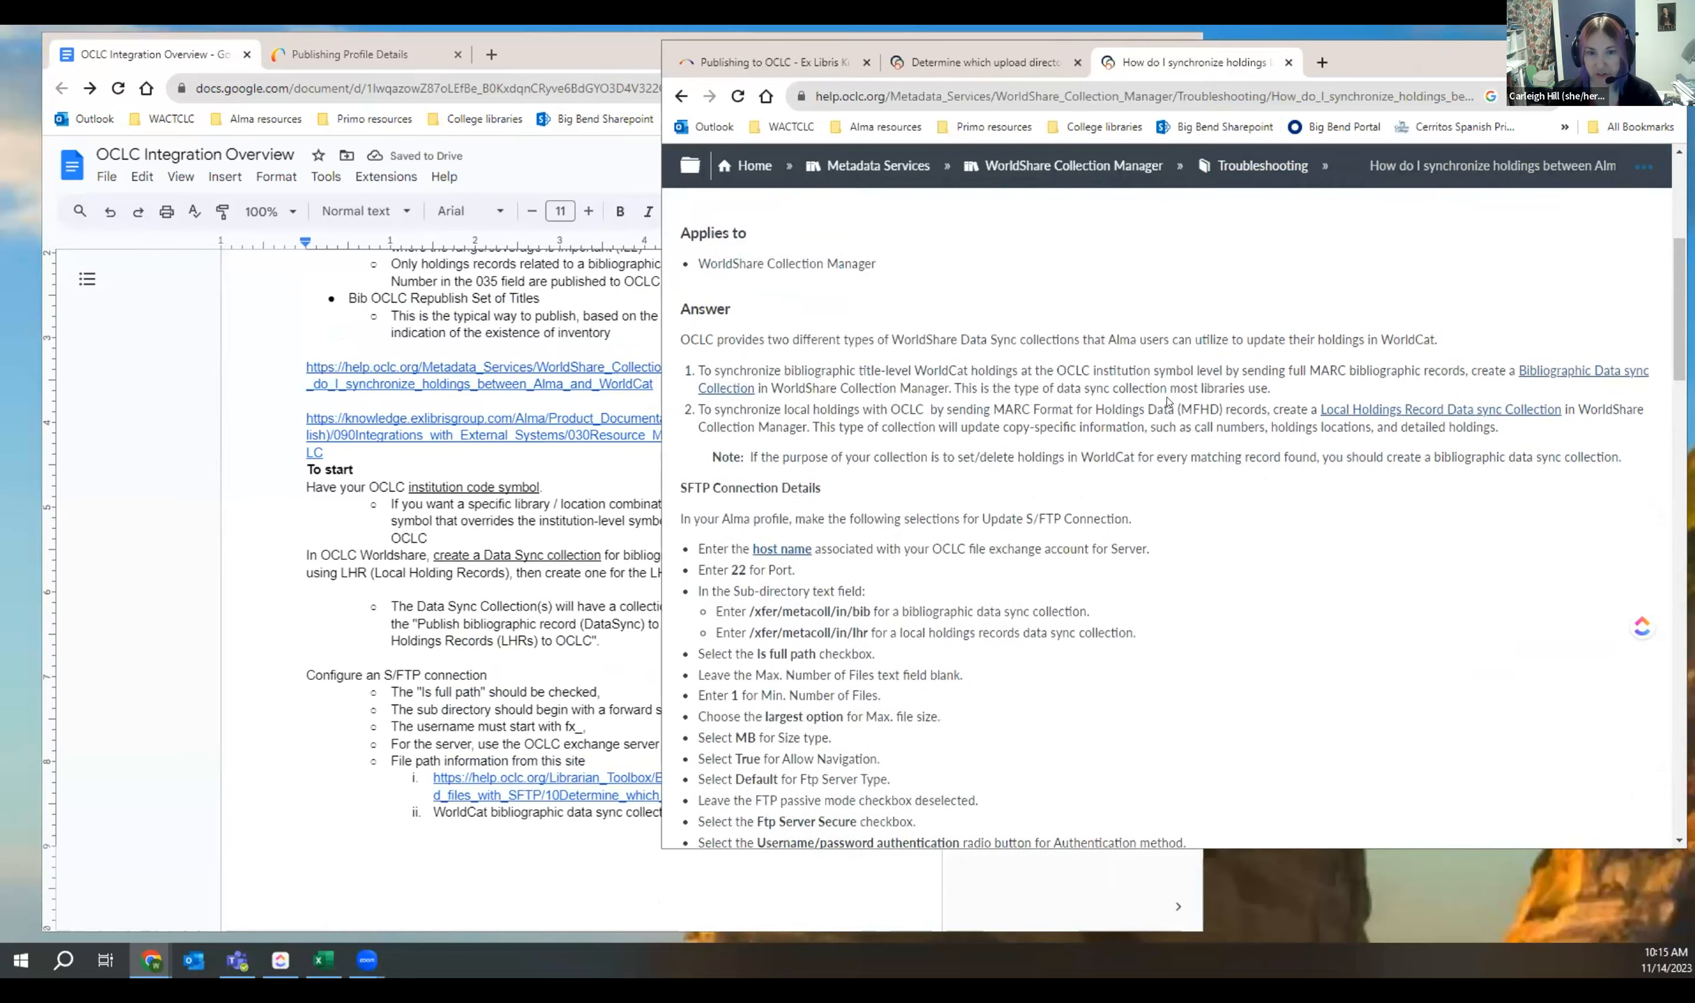
scroll(1054, 671, "down", 3)
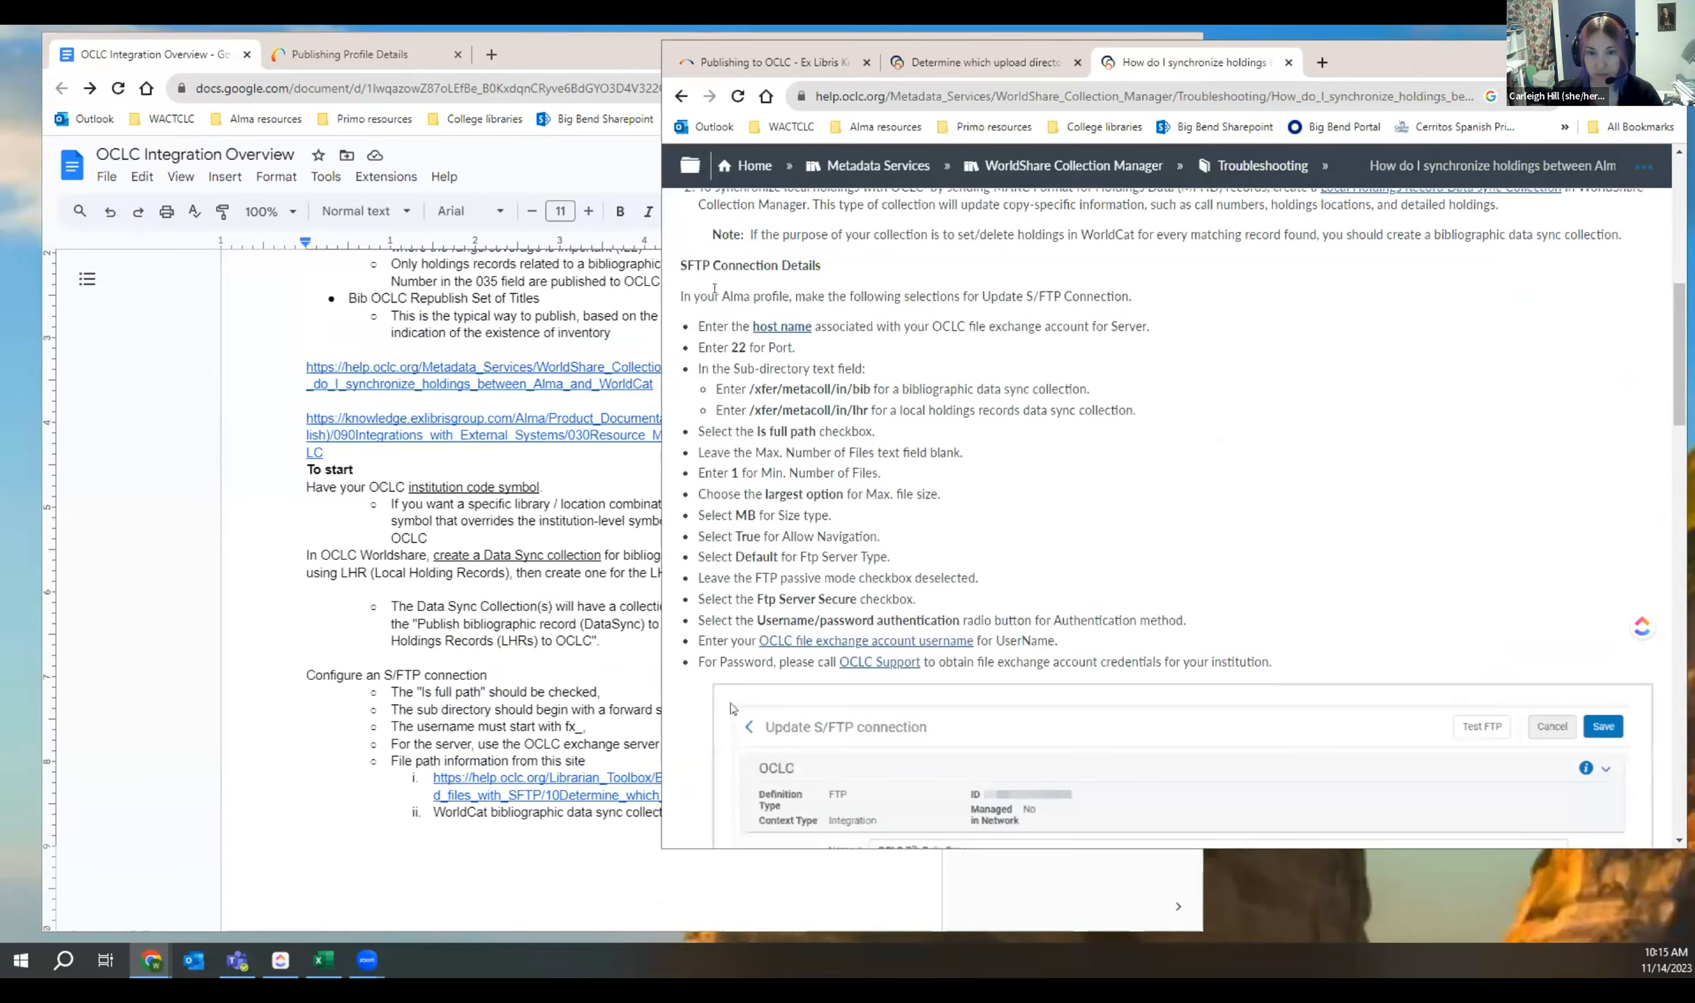
scroll(1346, 542, "down", 8)
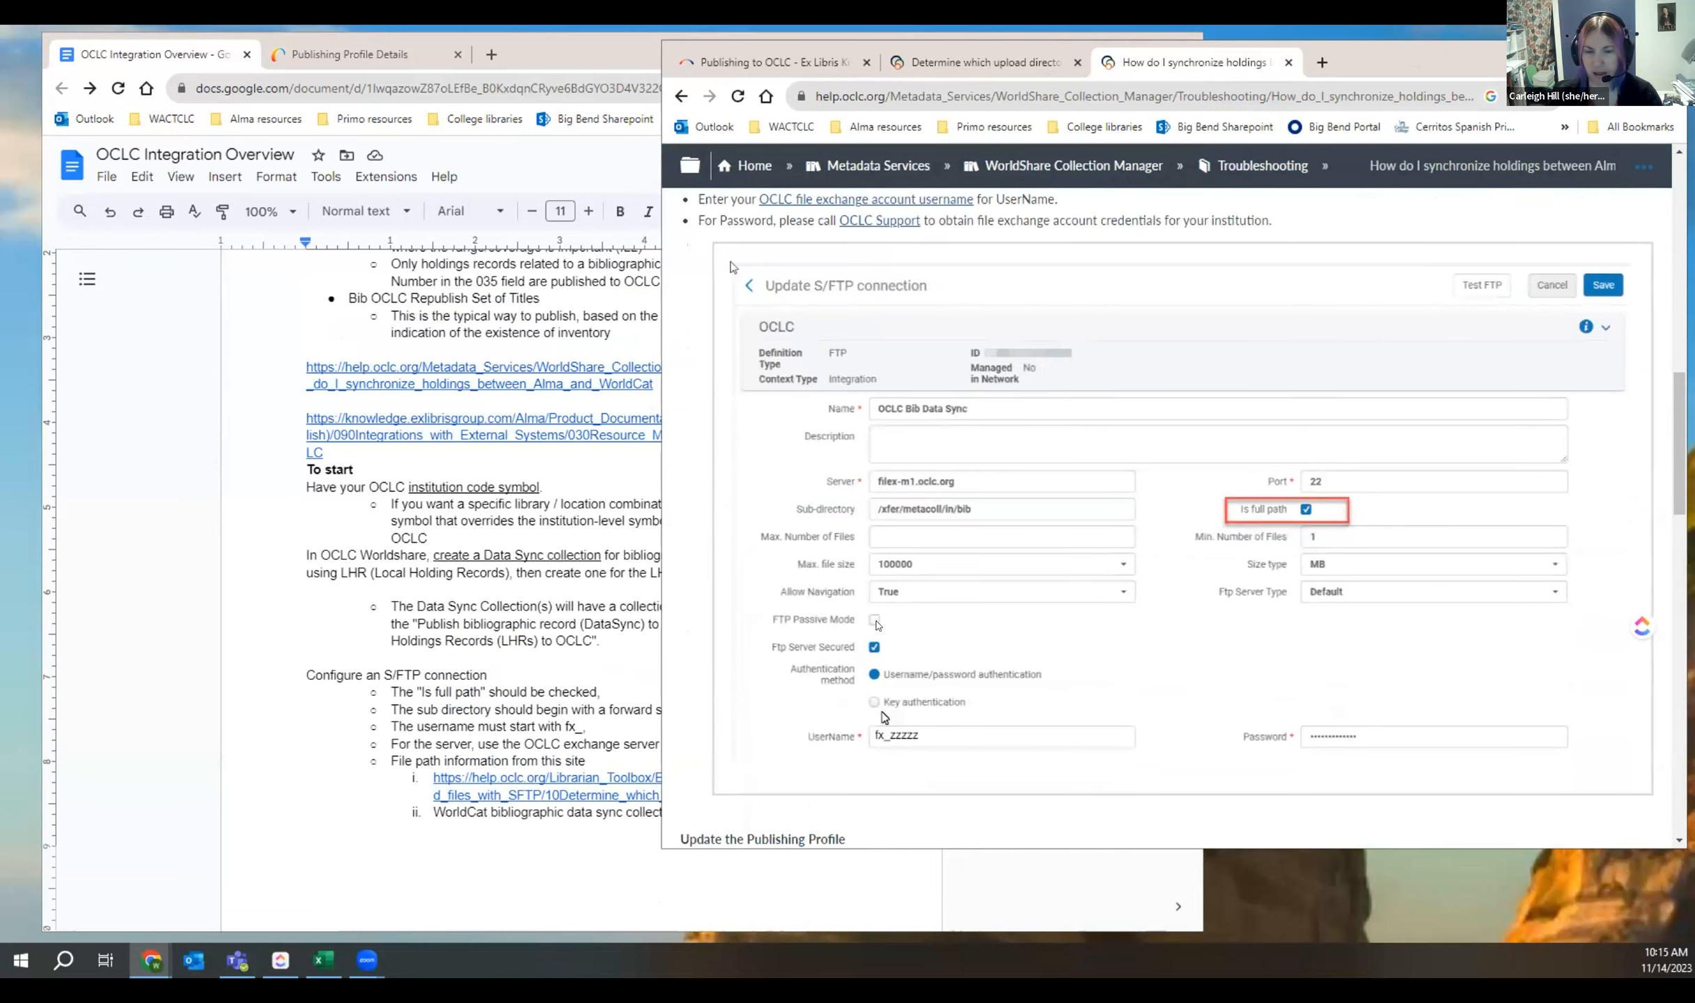
scroll(743, 602, "down", 5)
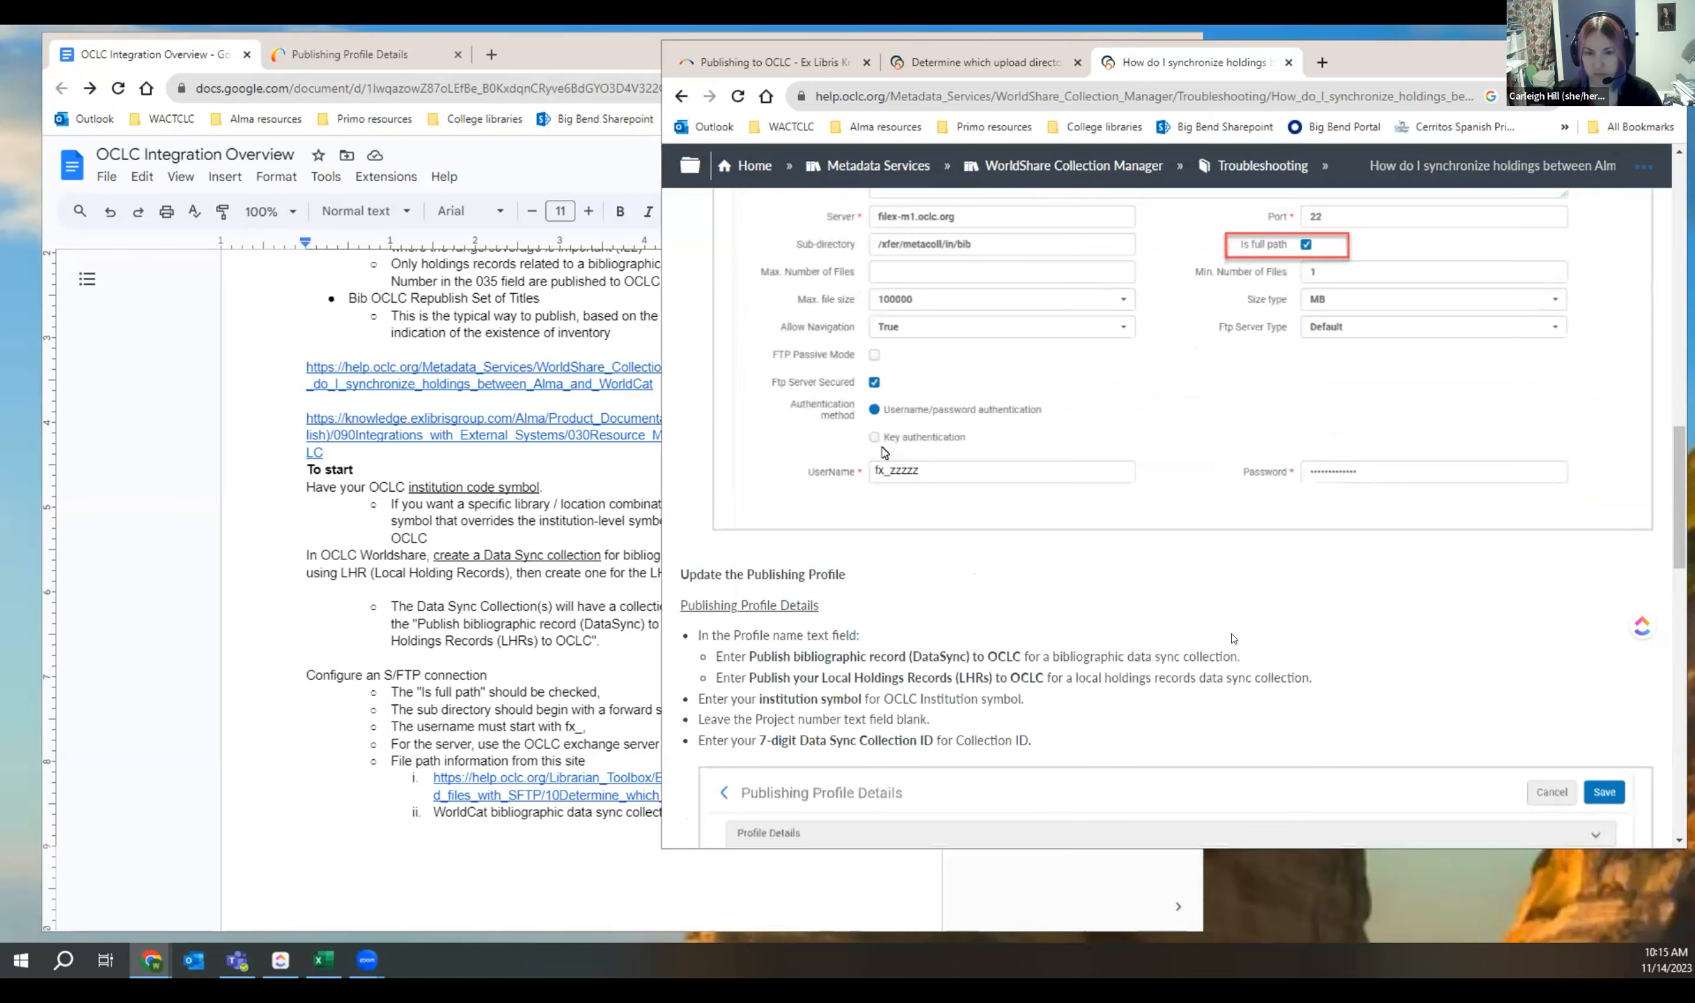
scroll(1293, 597, "down", 5)
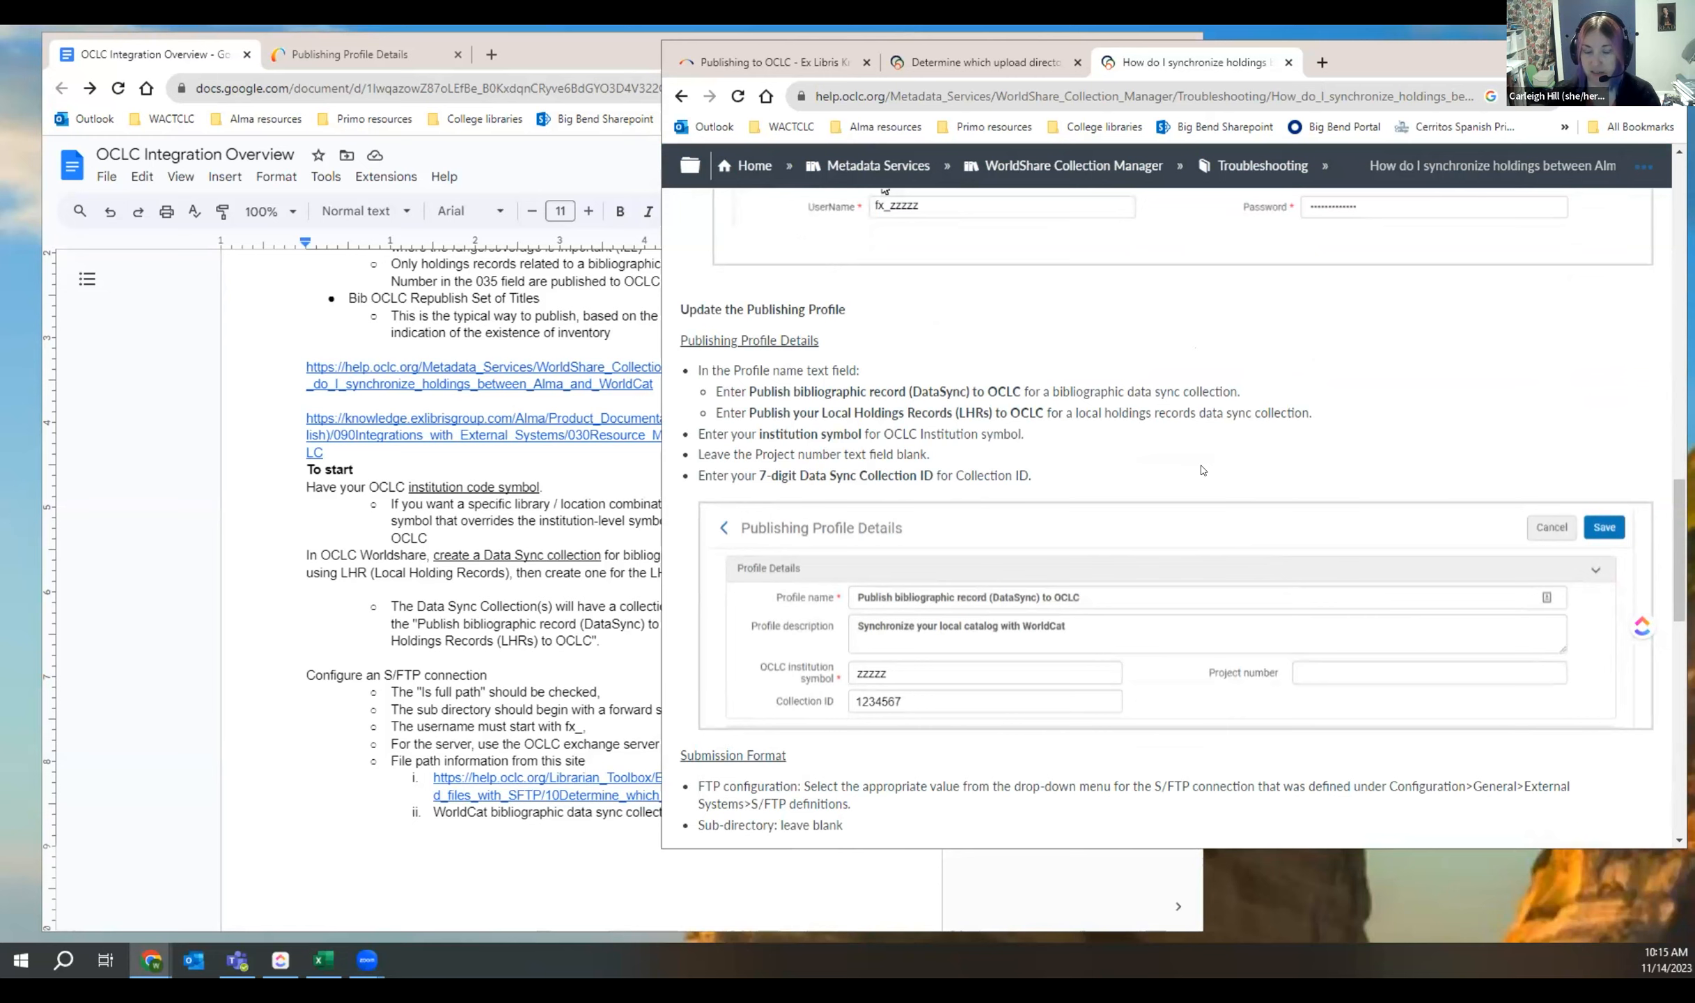
scroll(1238, 467, "down", 5)
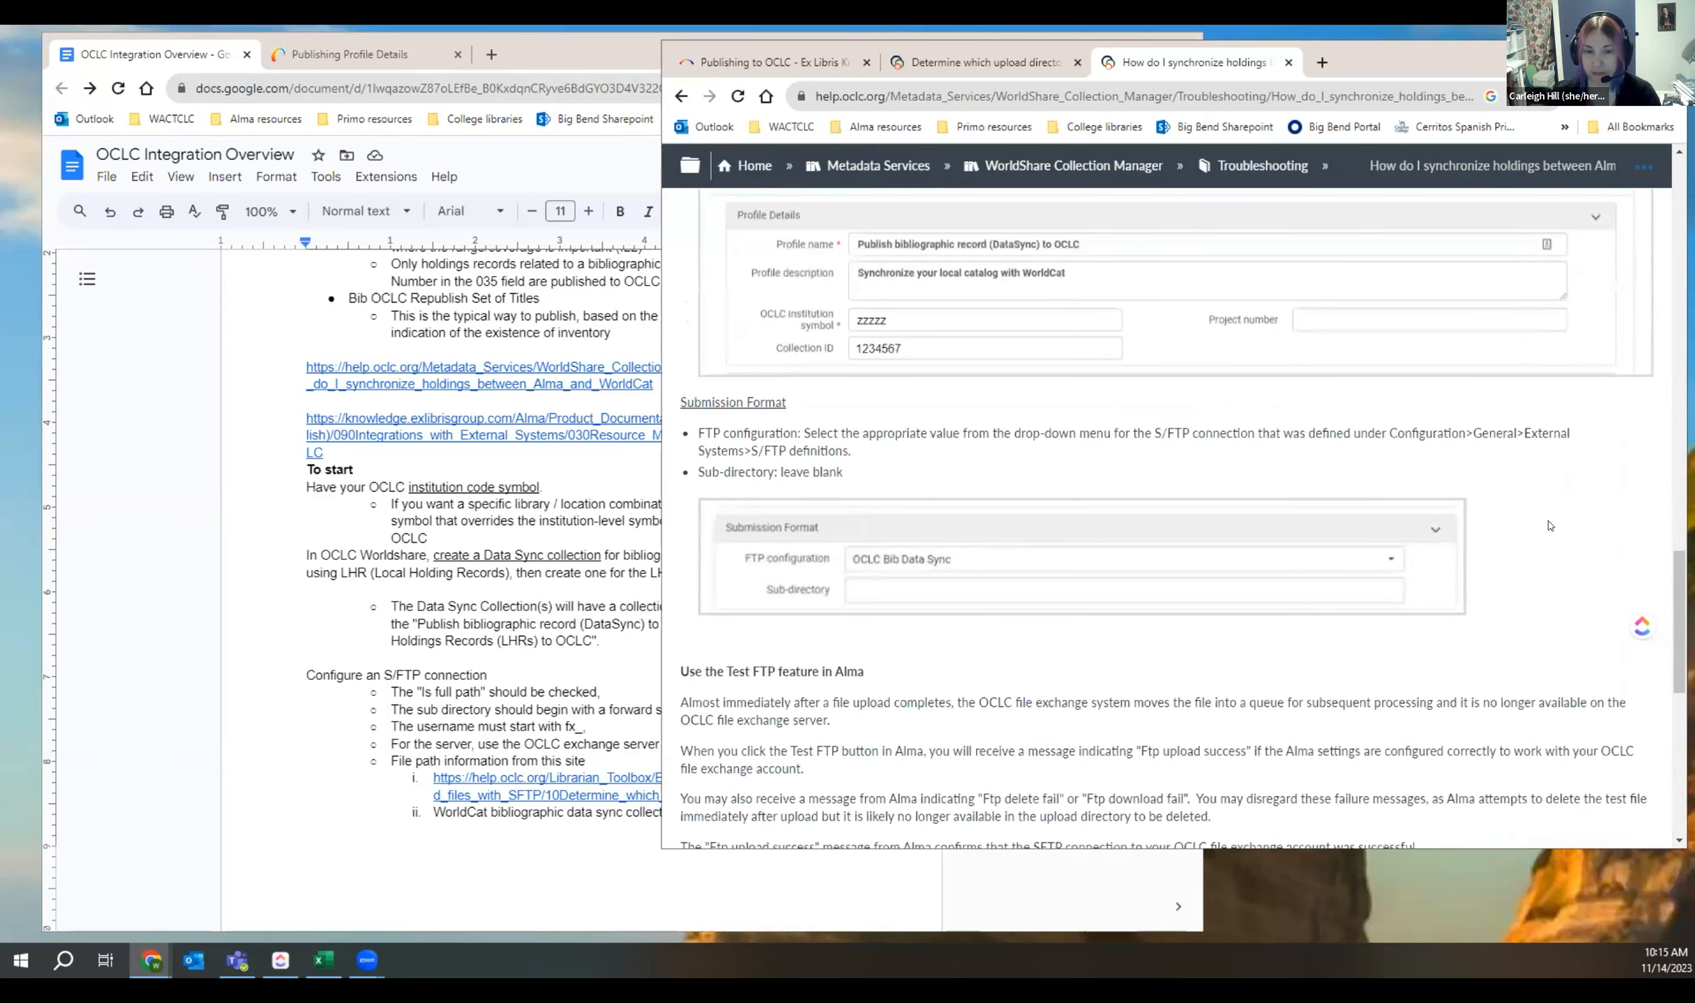
scroll(1549, 526, "down", 4)
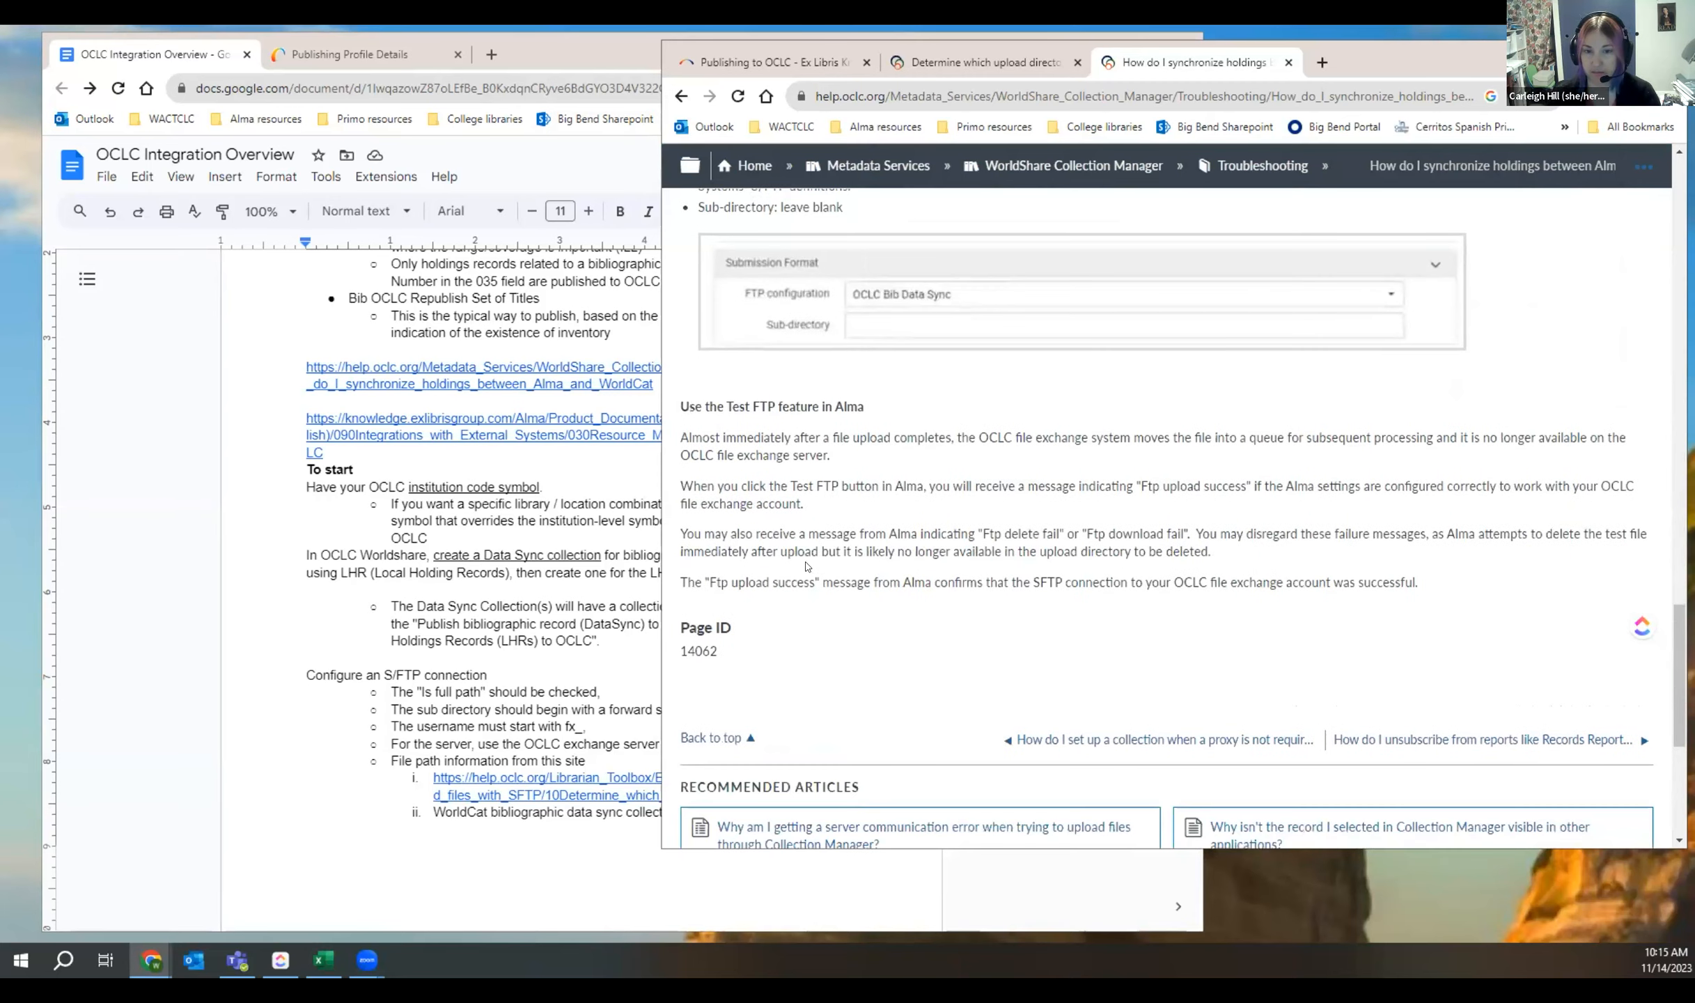
scroll(1280, 582, "up", 8)
scroll(1280, 582, "up", 20)
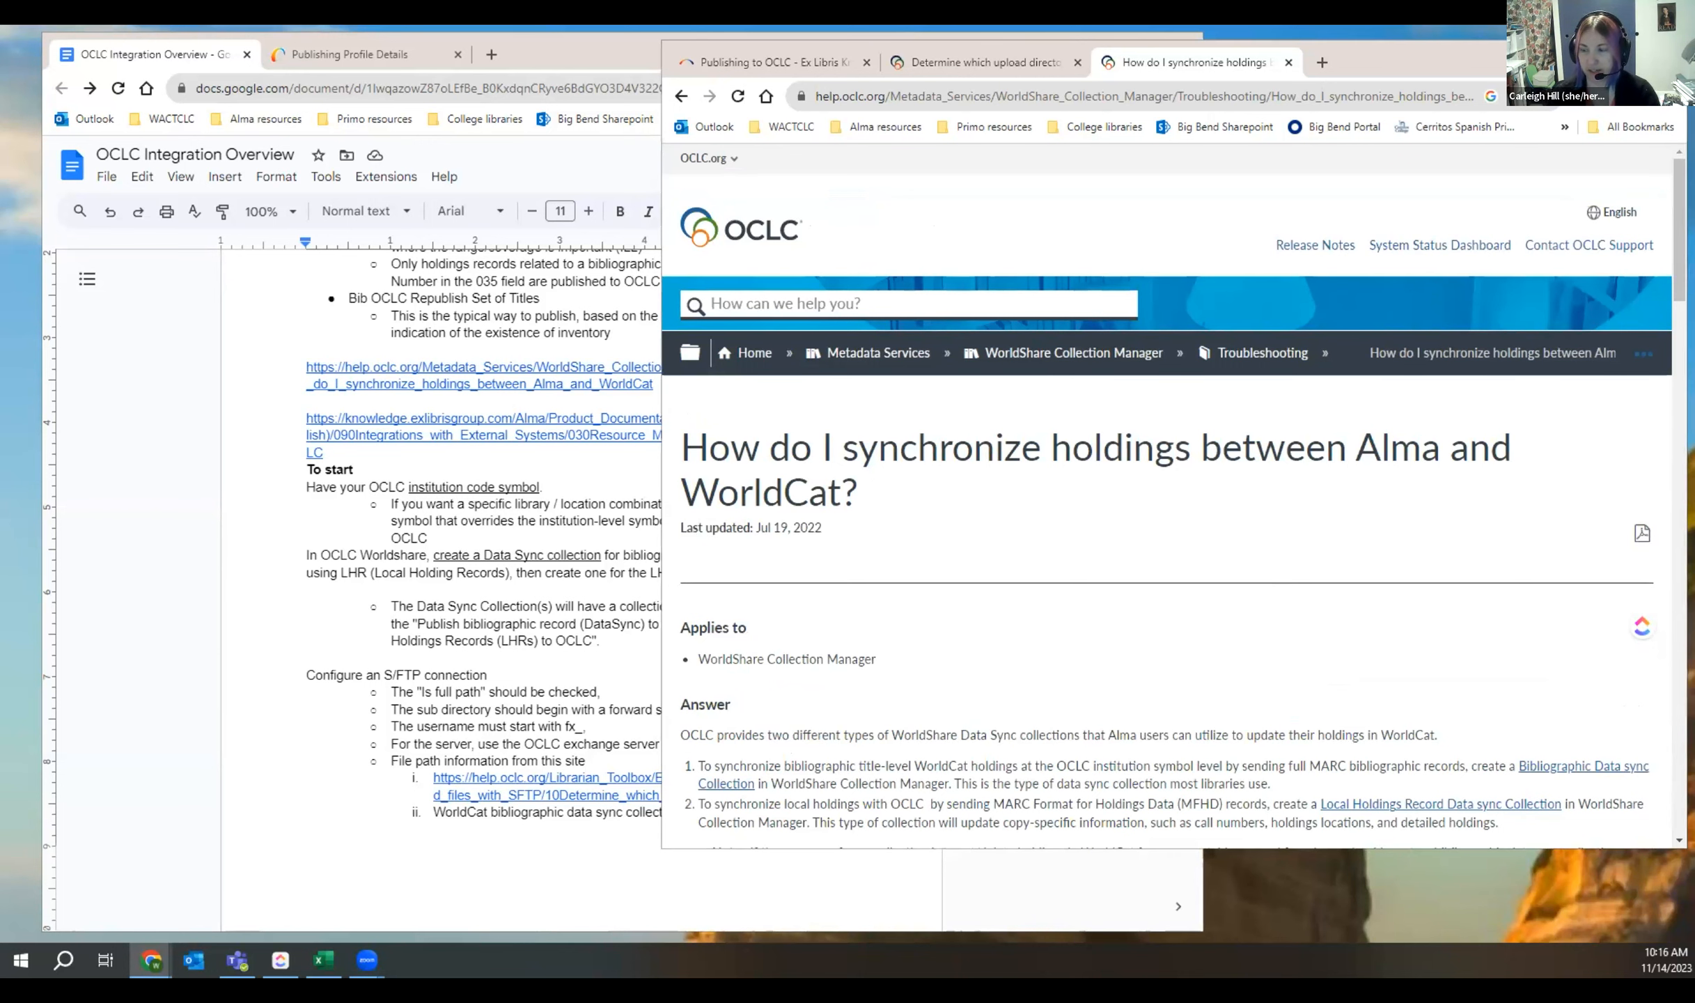
left_click(560, 624)
left_click(1404, 75)
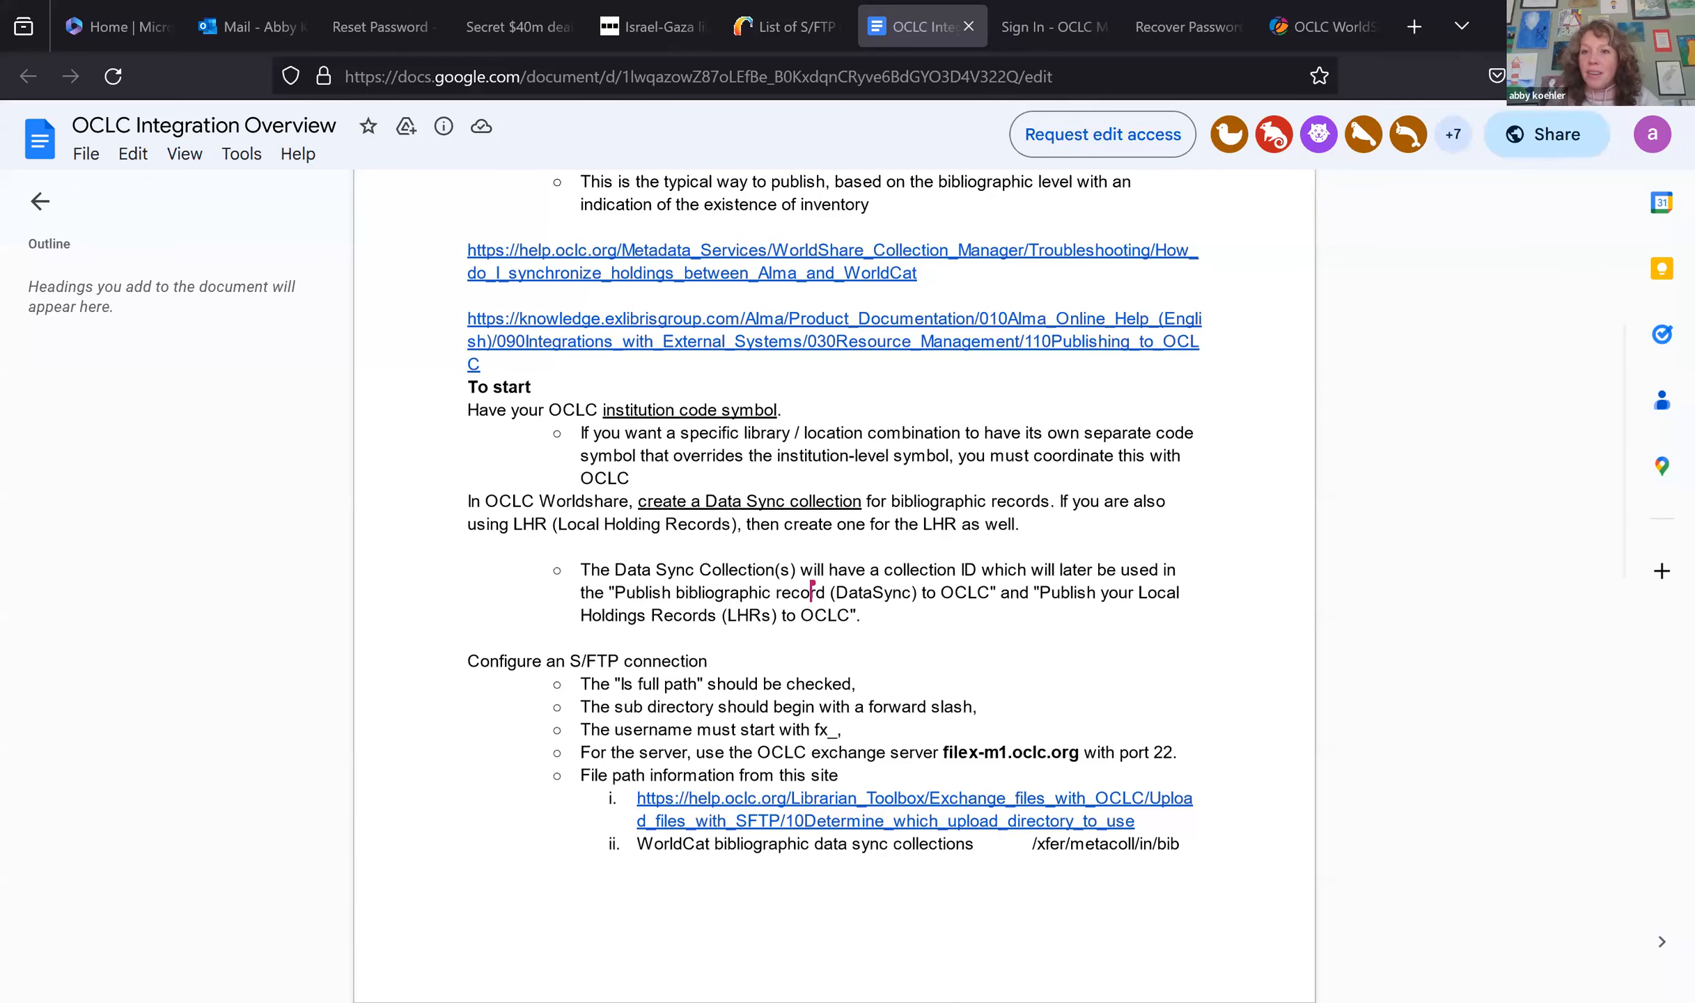
left_click_drag(47, 36, 509, 38)
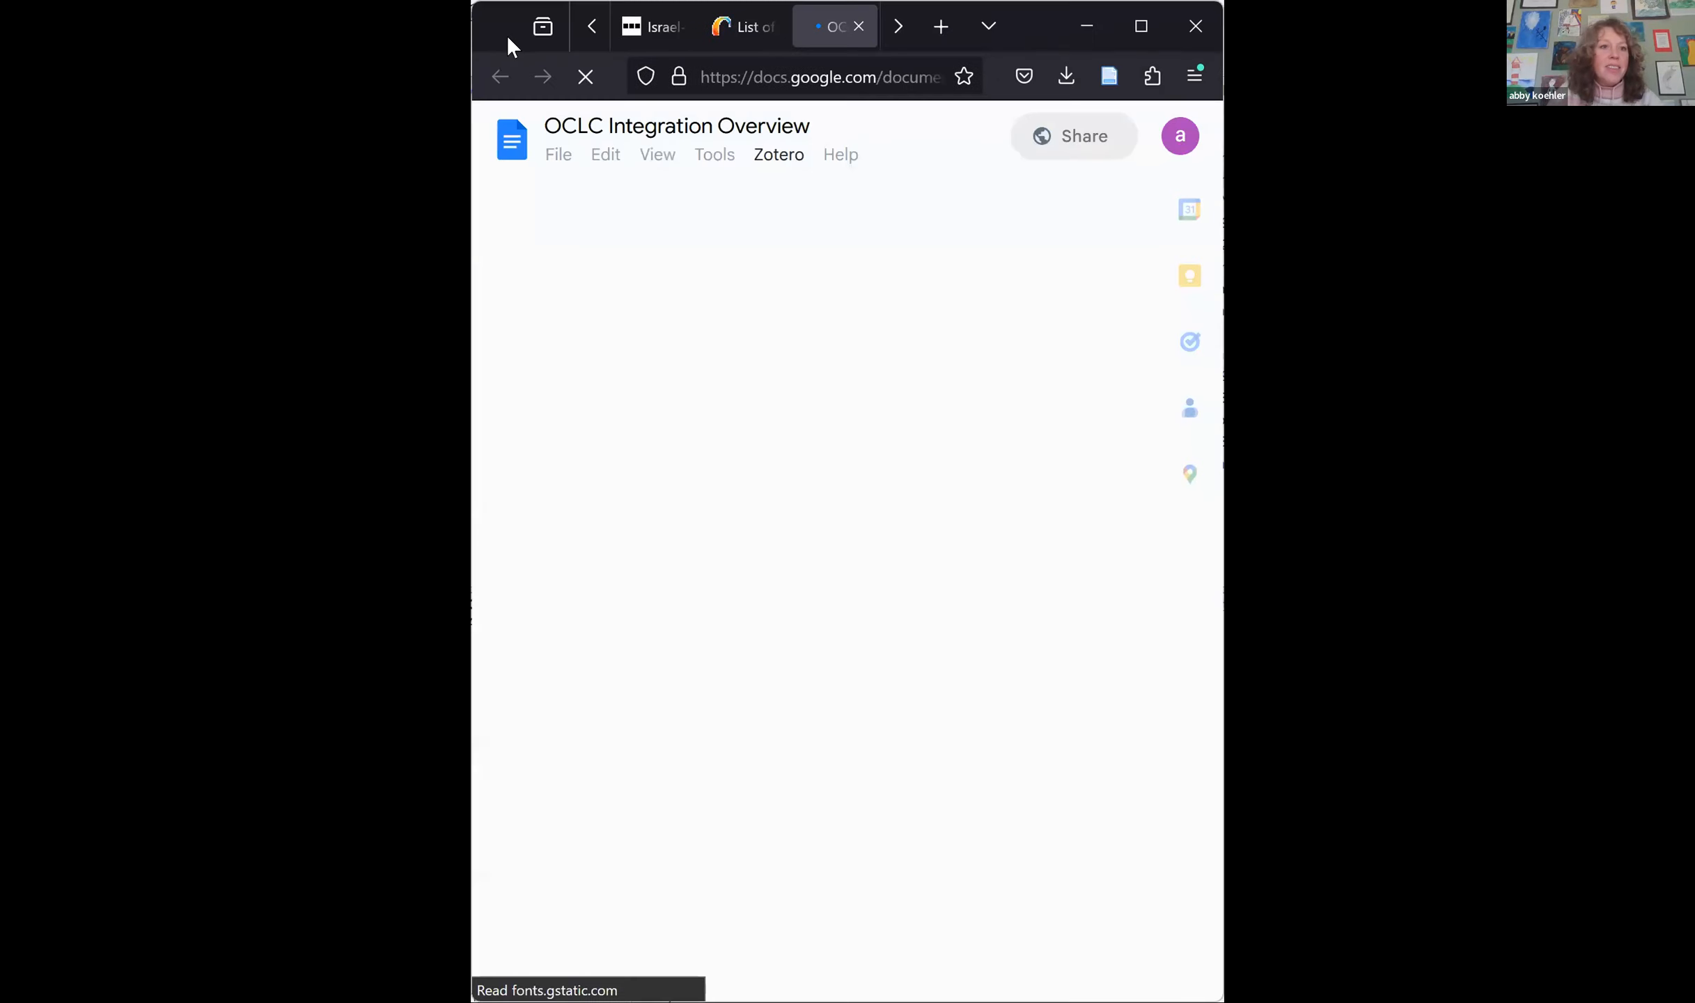
left_click(1140, 28)
left_click(1194, 31)
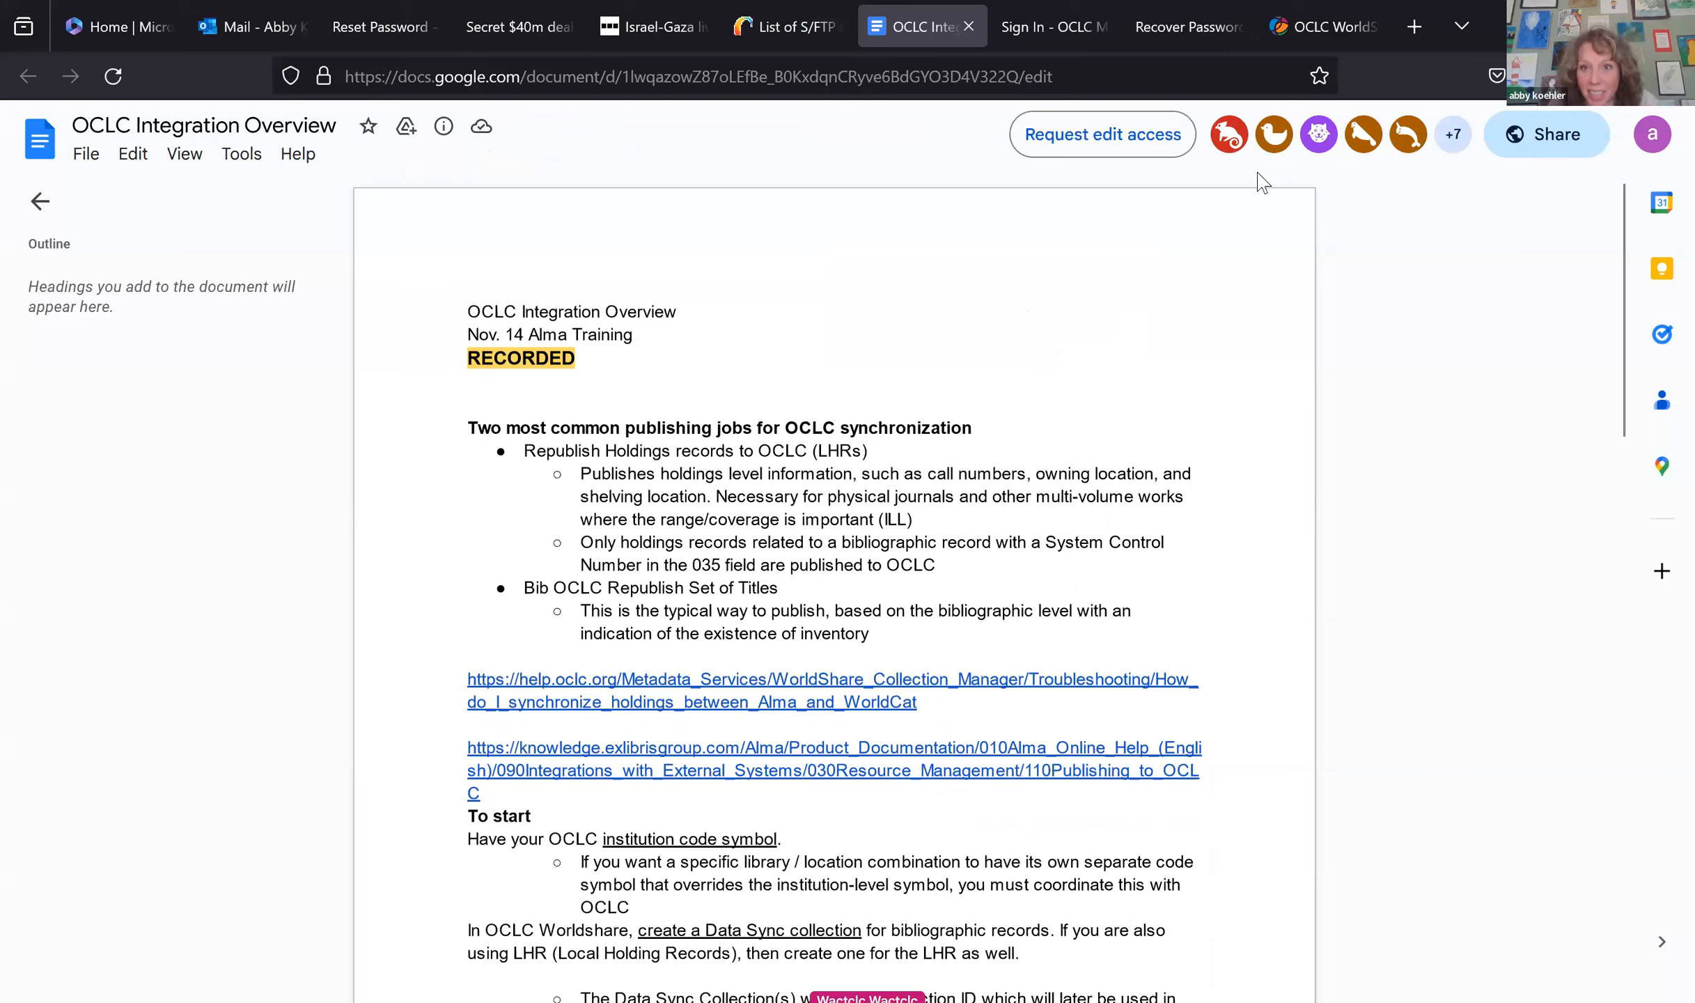
Step: Switch to OCLC WorldShare, cancel the open collection dialog and start a new Data Sync collection in Collection Manager
left_click(1314, 31)
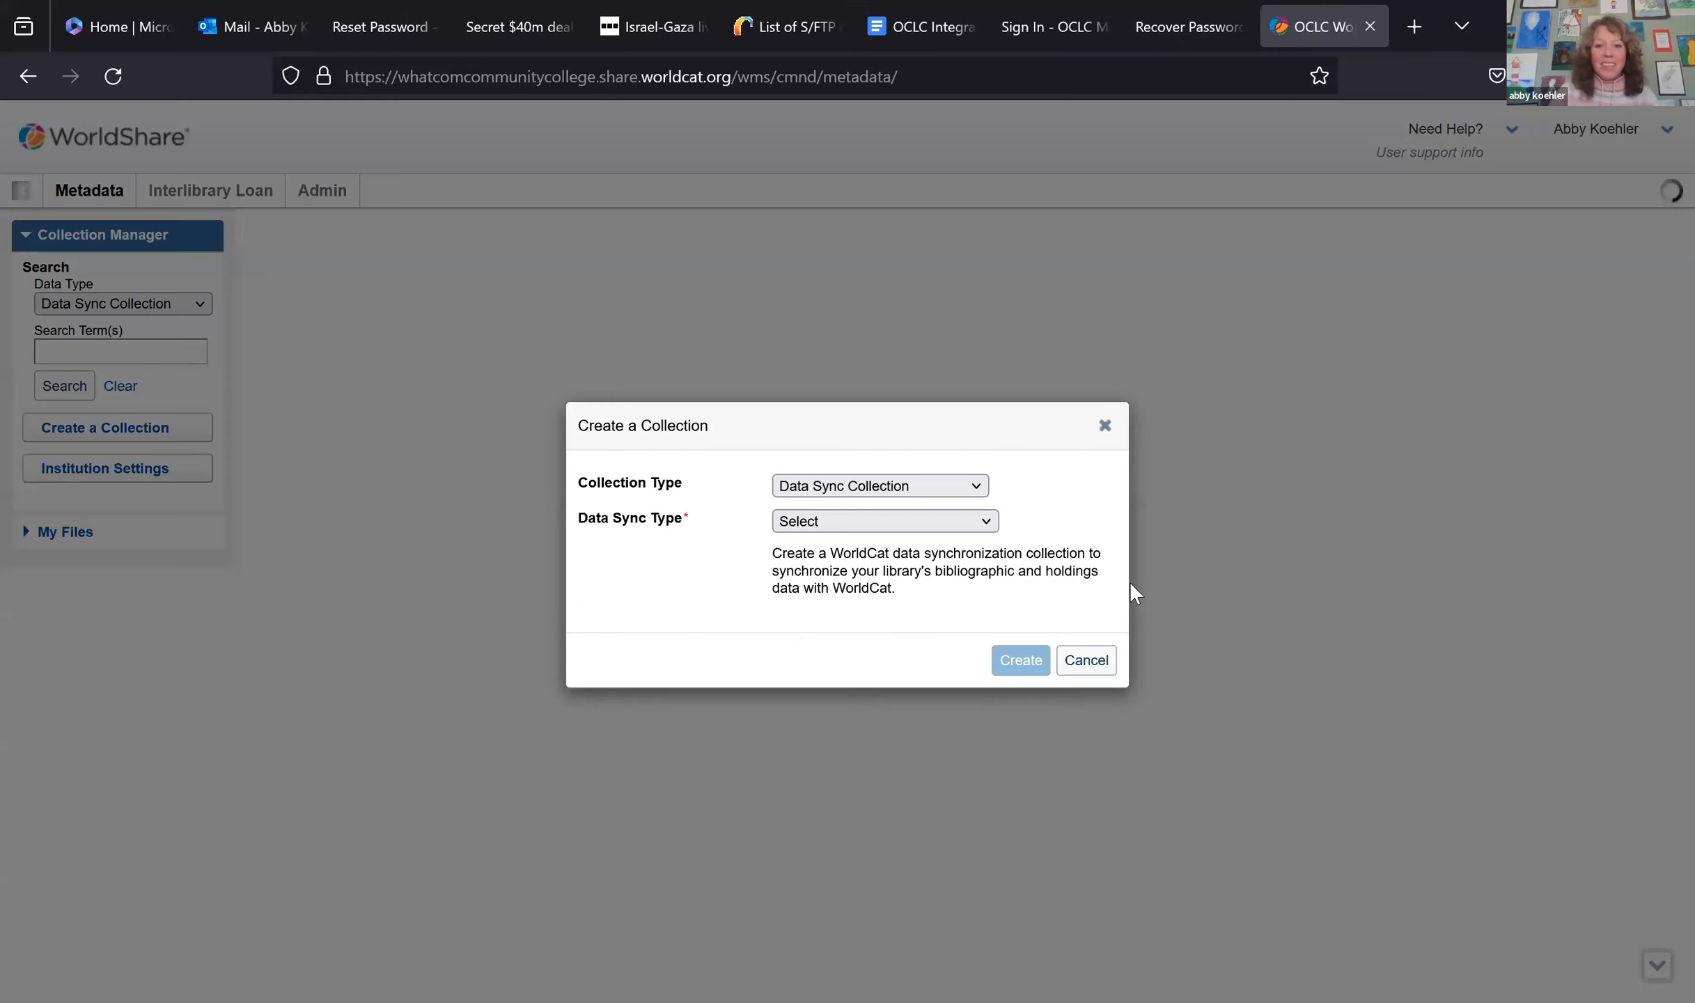
left_click(1083, 661)
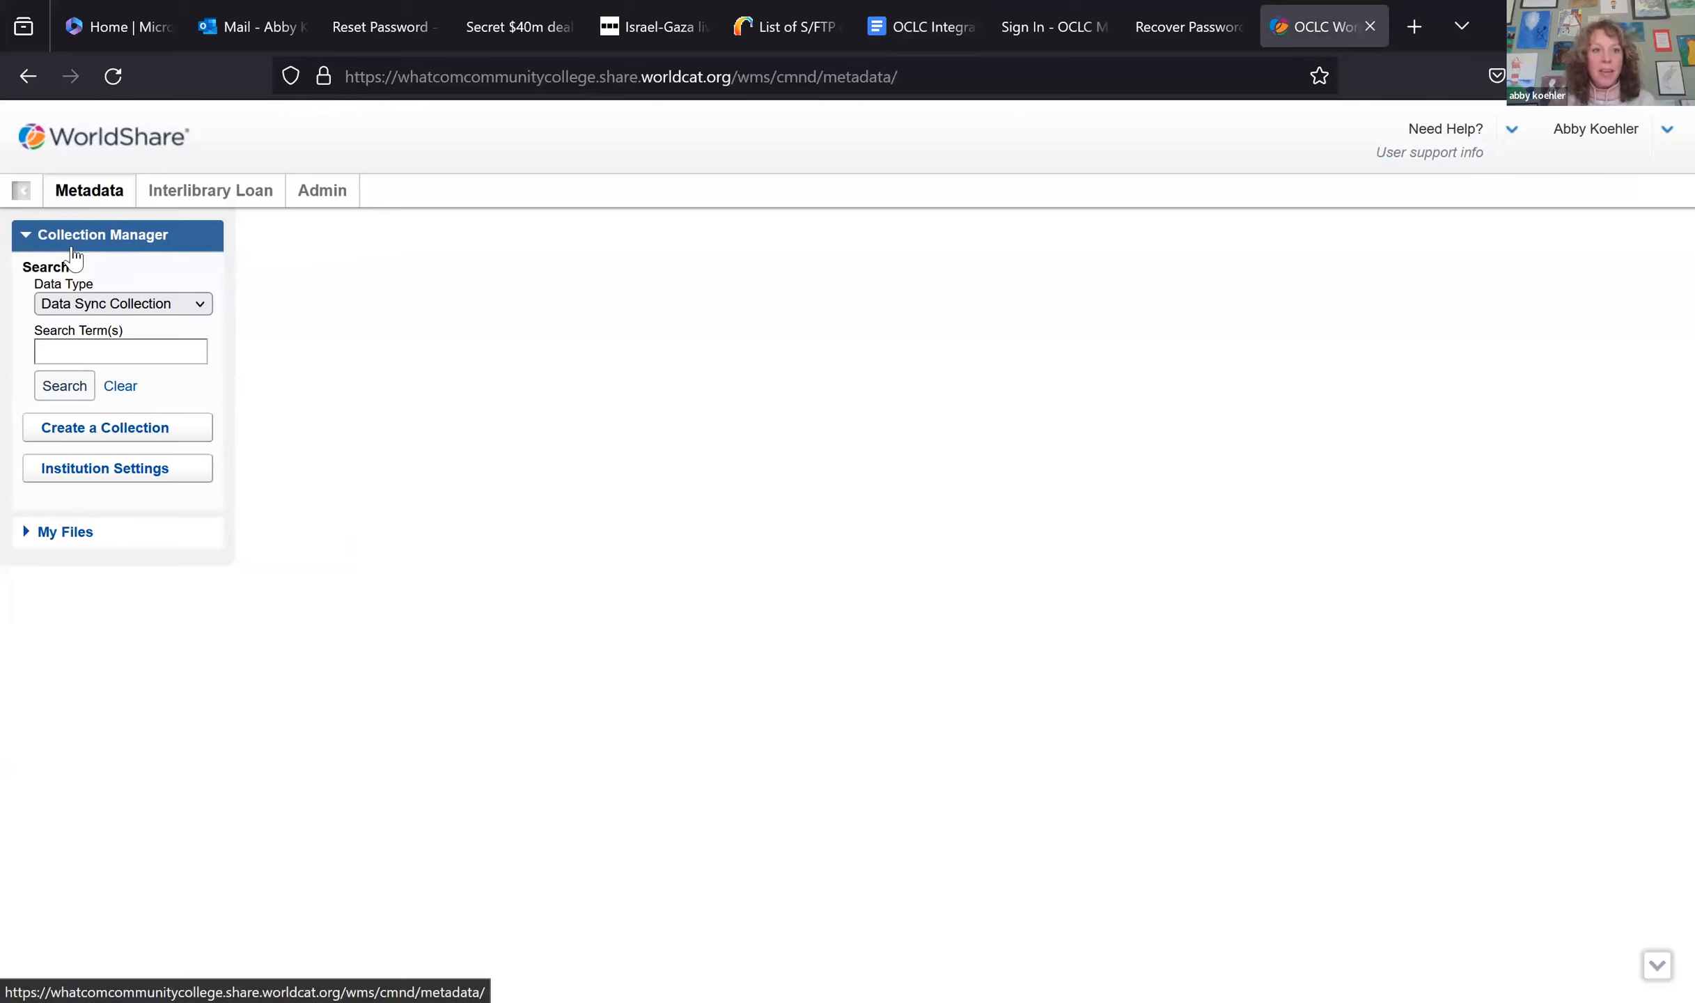
left_click(94, 438)
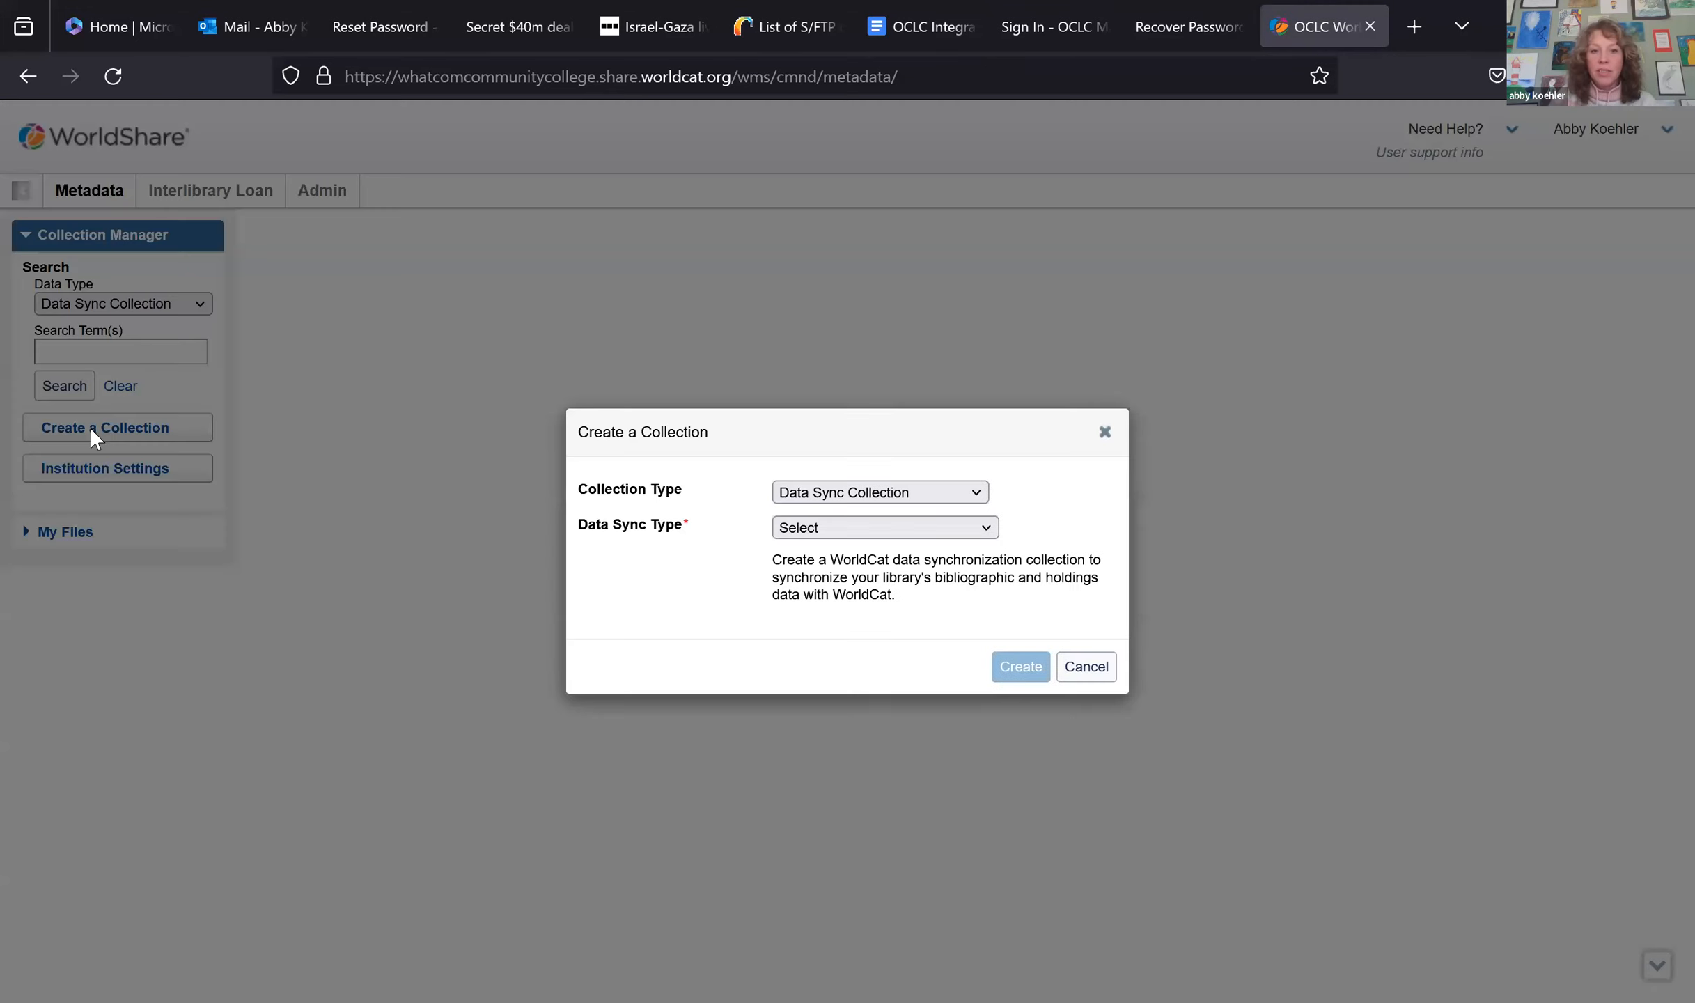